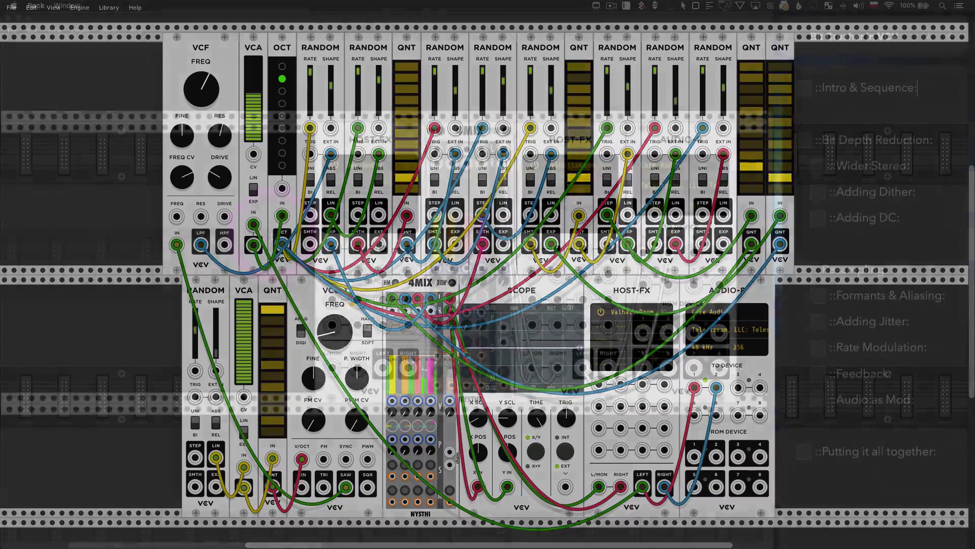
View the Decimort2 plugin window from its HOST-FX module, close it, and delete that module from the rack.
click(367, 184)
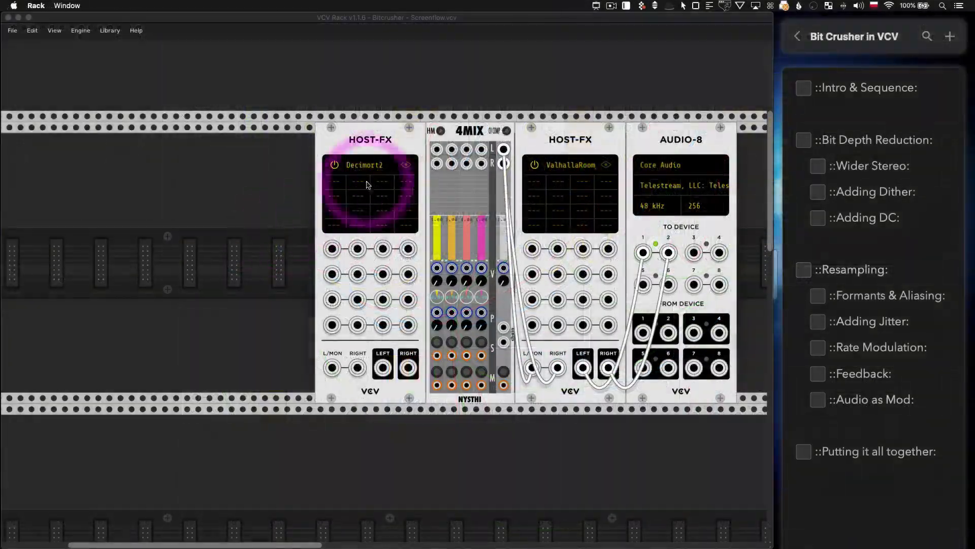
click(406, 164)
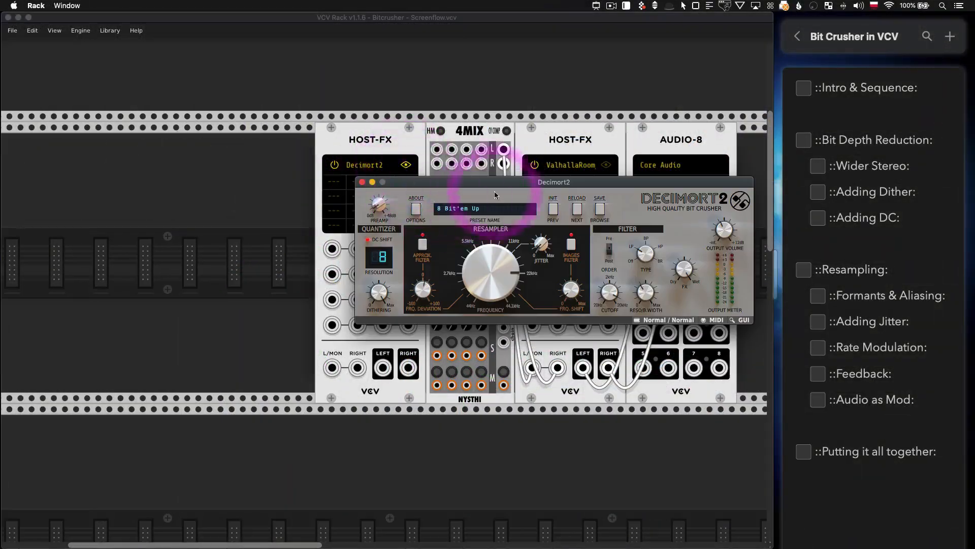
drag(467, 200, 424, 187)
click(587, 213)
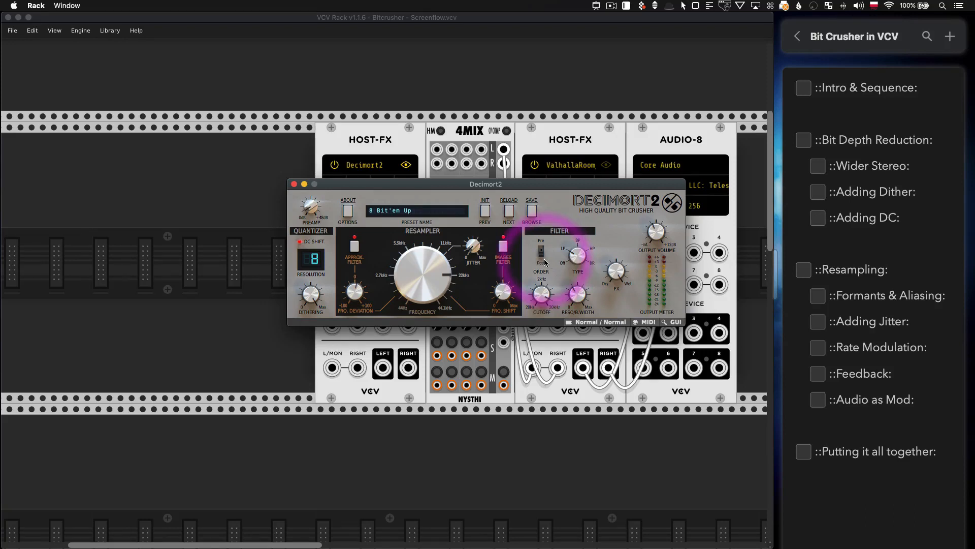
click(293, 184)
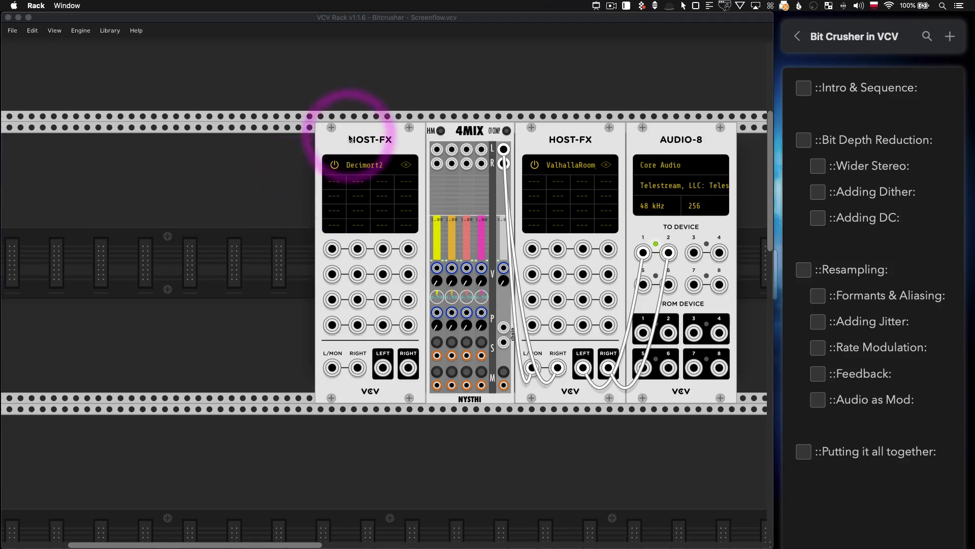
key(BackSpace)
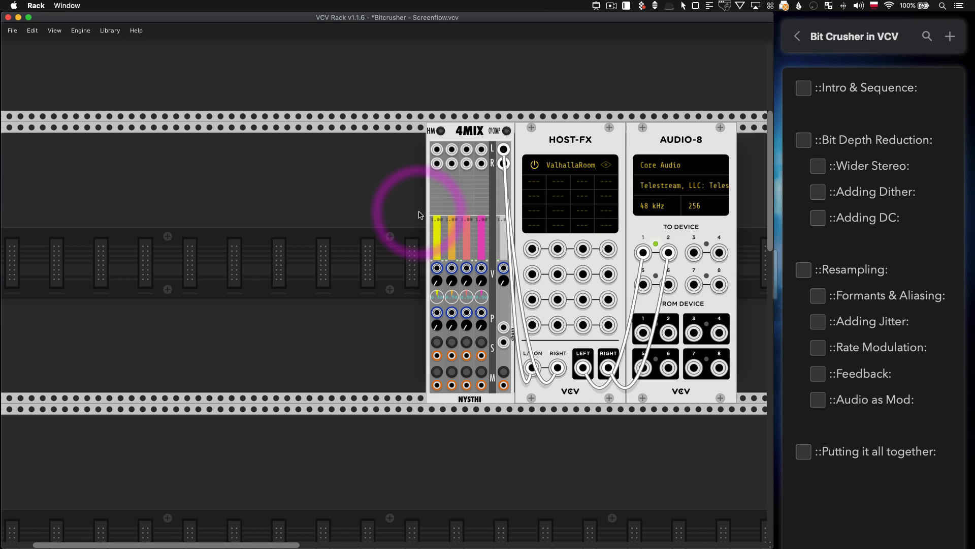
Highlight the "Intro & Sequence" entry in the Bit Crusher in VCV notes by completing its closing "::" marker.
click(920, 87)
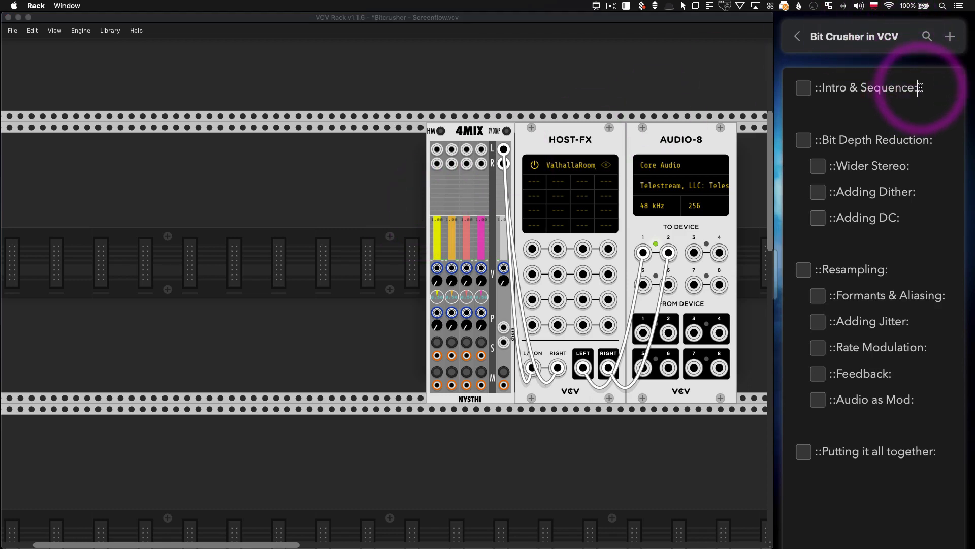
text(:)
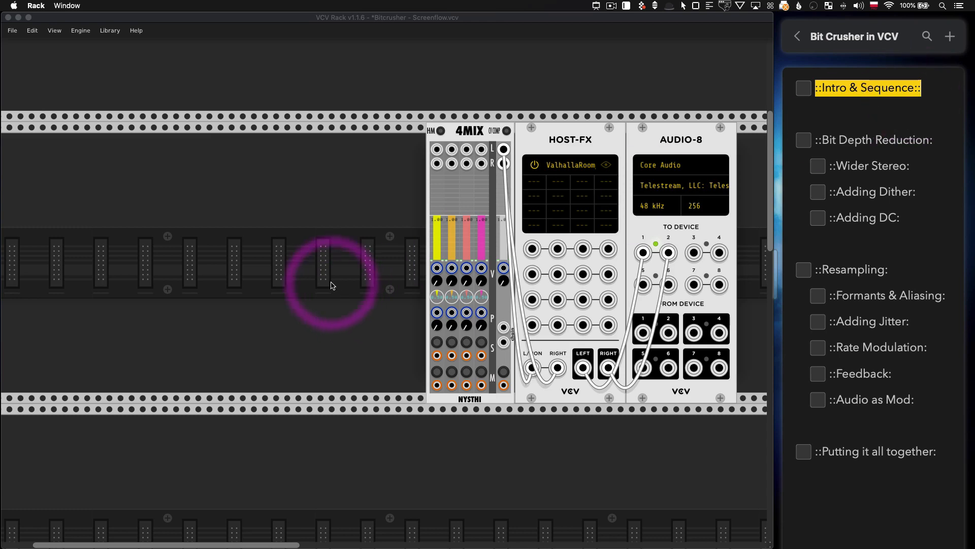
Add a VCO-1 module to the empty rack space before 4MIX, leaving a gap for more modules between them.
scroll(318, 274, left, 1)
scroll(318, 274, left, 3)
right_click(289, 254)
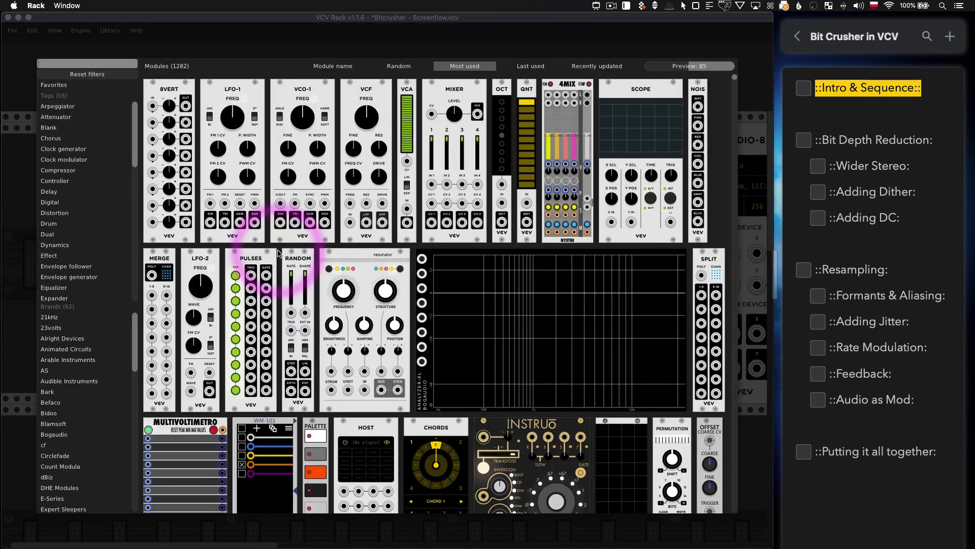
click(288, 128)
scroll(281, 203, left, 4)
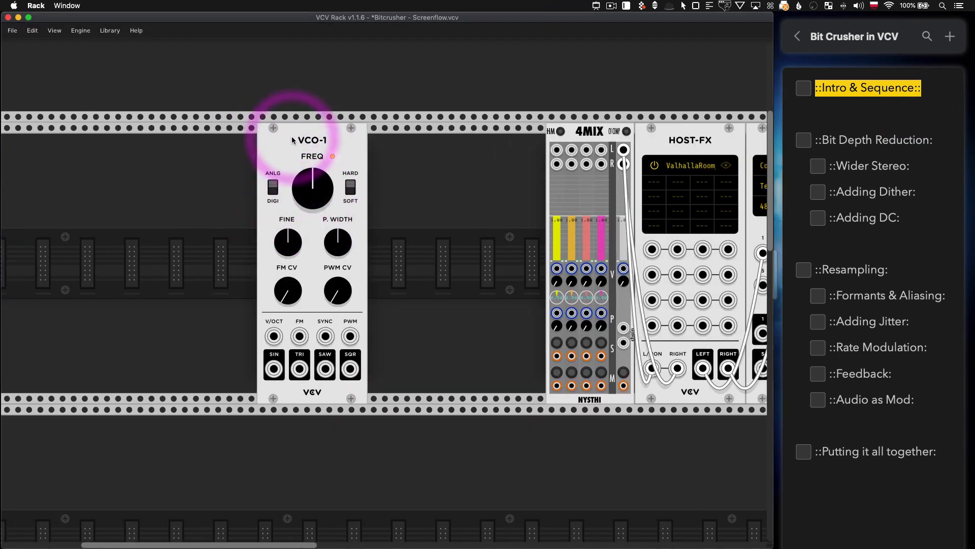
drag(293, 141, 215, 145)
Add a VCF beside VCO-1, patching the SAW output into it and its LPF output to 4MIX's first left input.
right_click(365, 214)
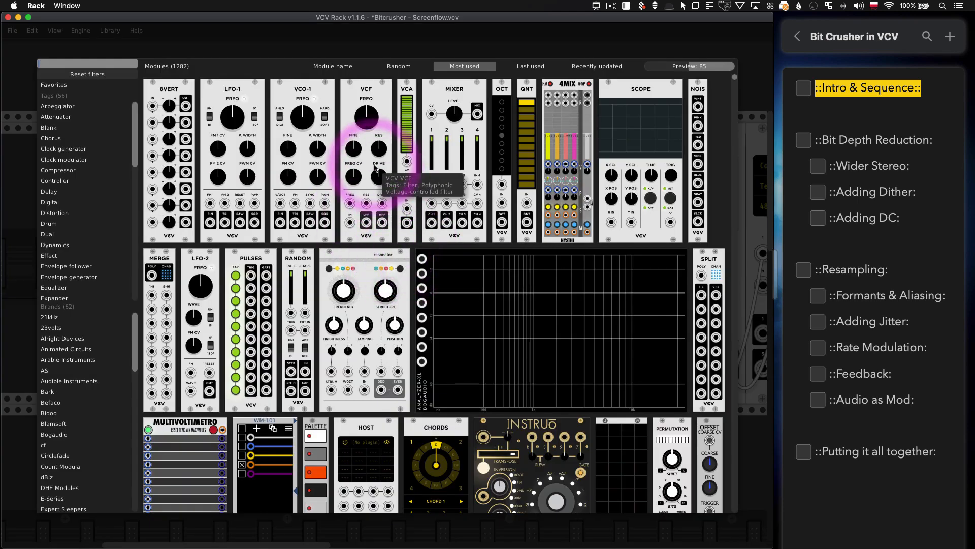
drag(375, 170, 292, 239)
drag(247, 369, 553, 152)
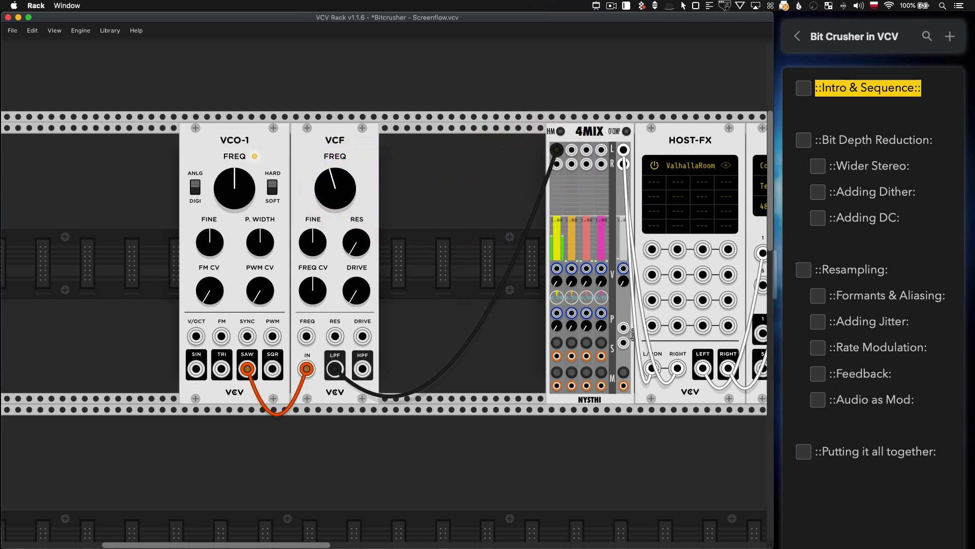
scroll(354, 187, left, 3)
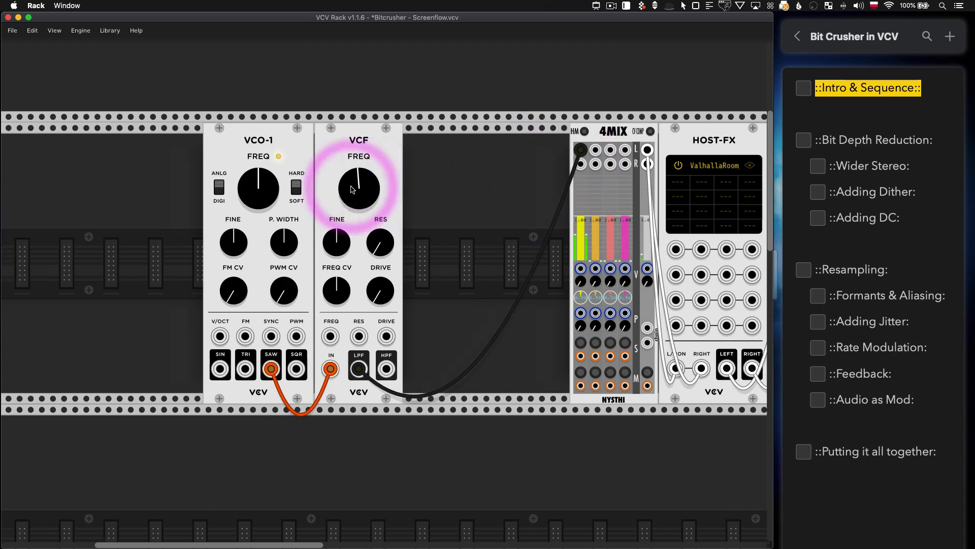
scroll(608, 240, right, 2)
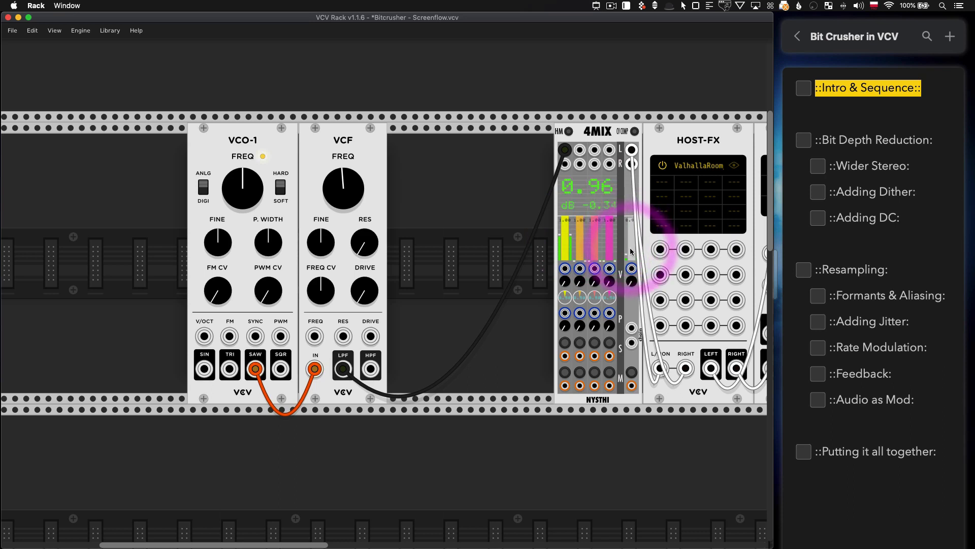
Add a RANDOM module before VCO-1 and patch its LIN output to VCO-1's V/OCT input.
scroll(330, 183, left, 3)
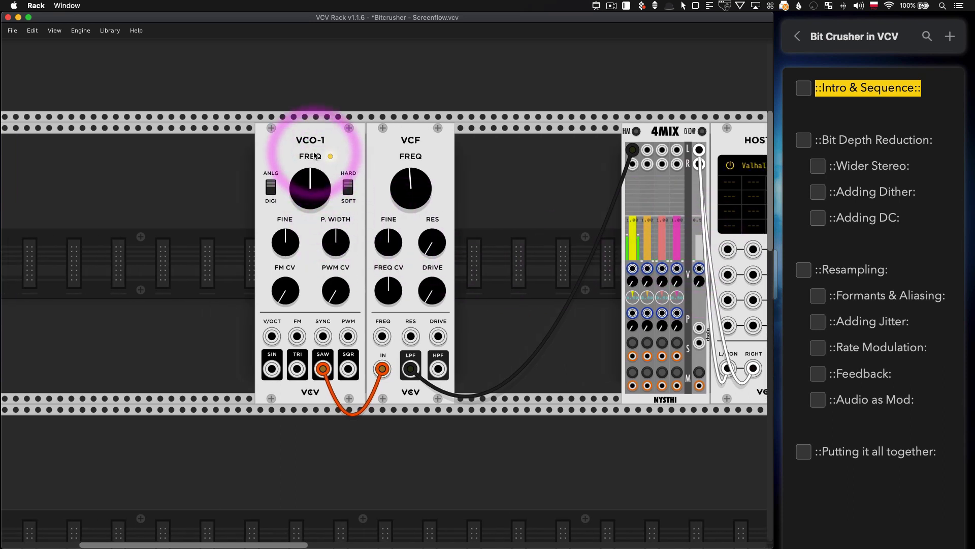
drag(321, 138, 343, 138)
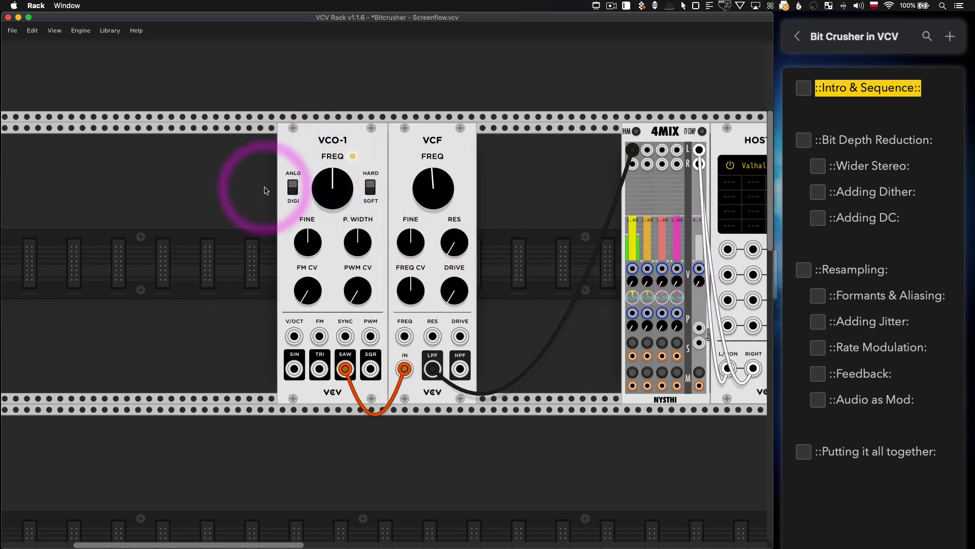
right_click(187, 217)
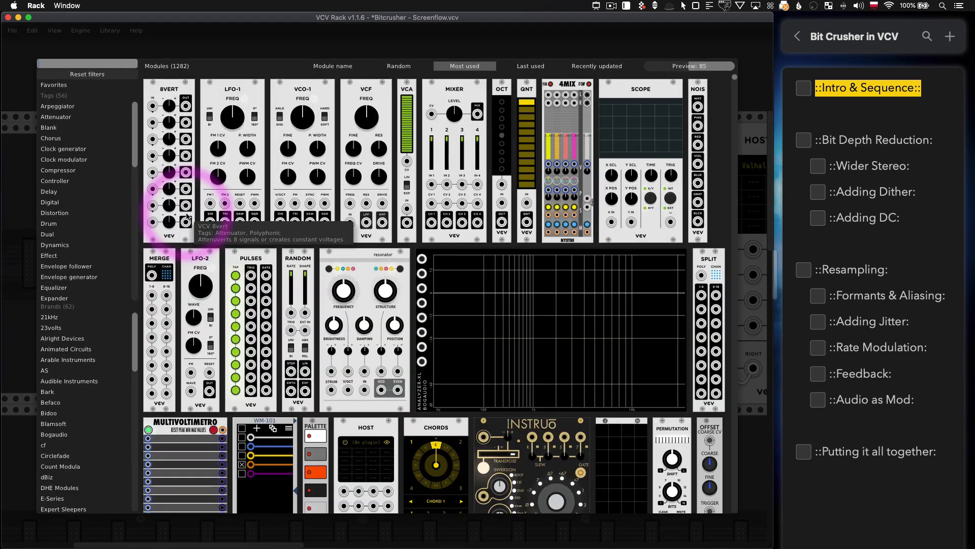
text(ran)
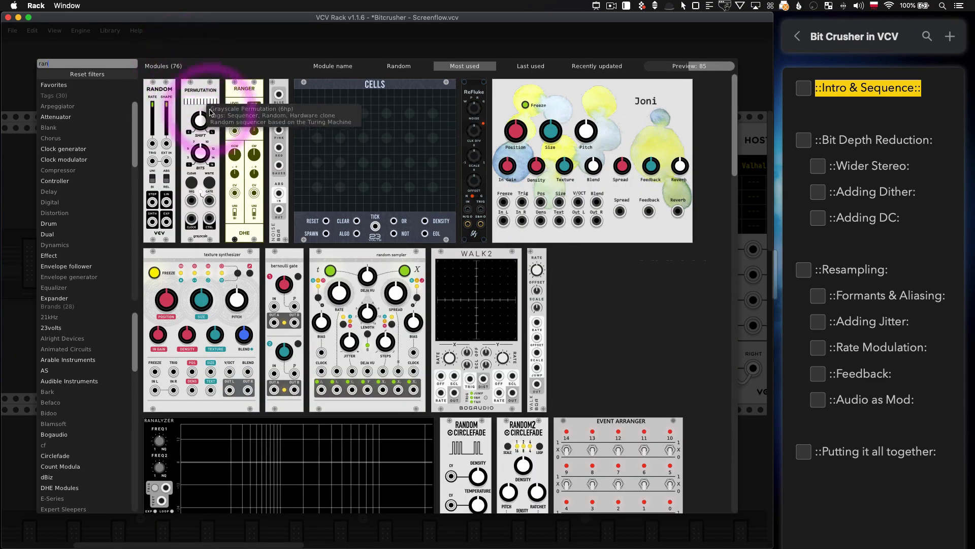
drag(164, 120, 167, 185)
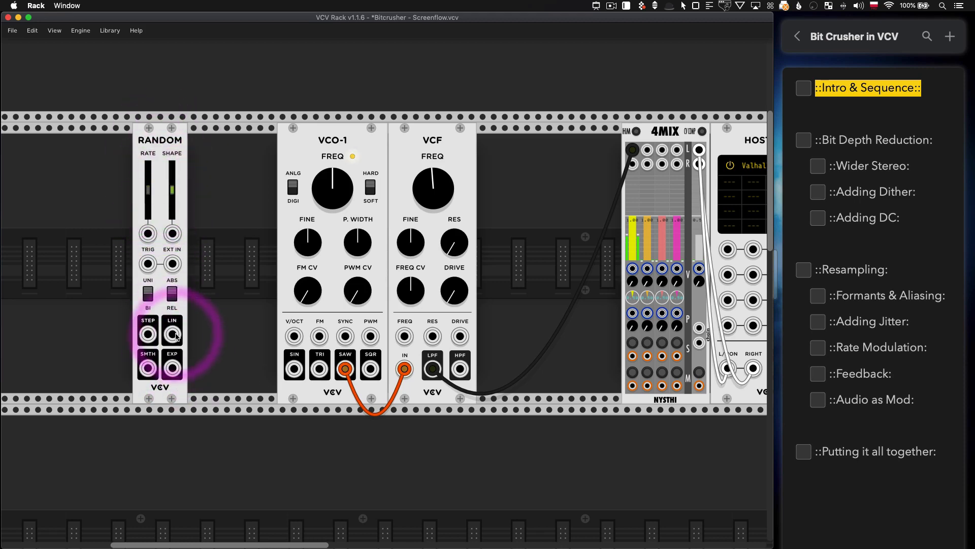
drag(172, 334, 293, 337)
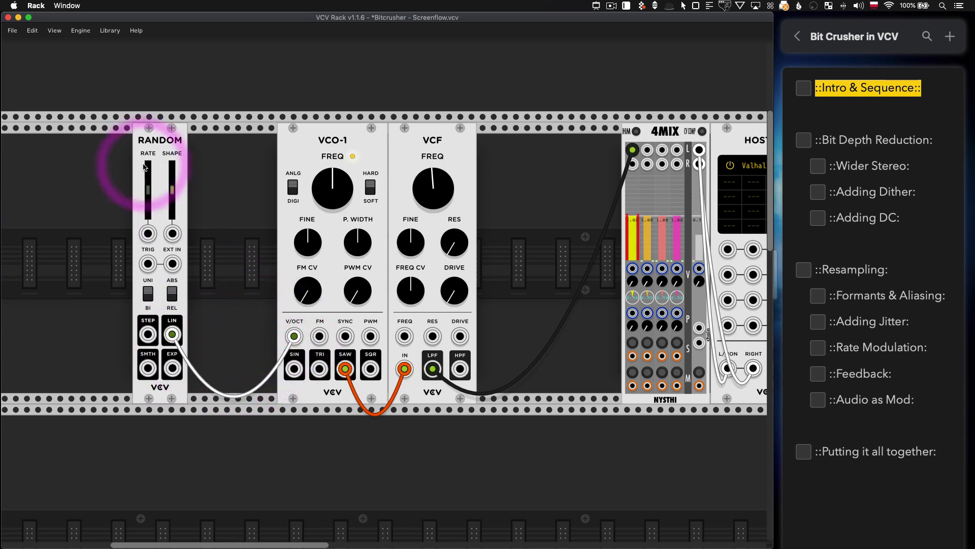
Add a VCA next to RANDOM and route the LIN signal through it into VCO-1's V/OCT input.
right_click(219, 206)
text(vca)
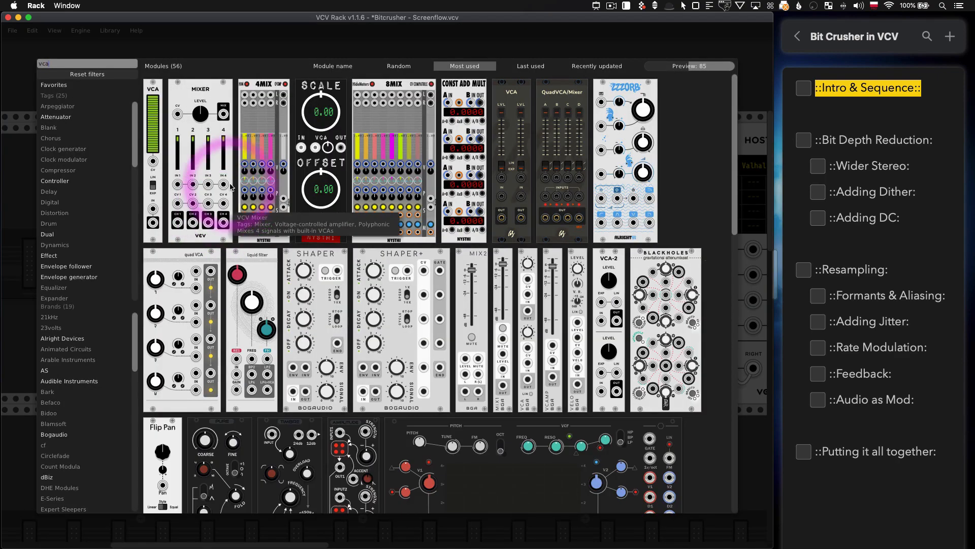
click(153, 162)
drag(172, 333, 294, 336)
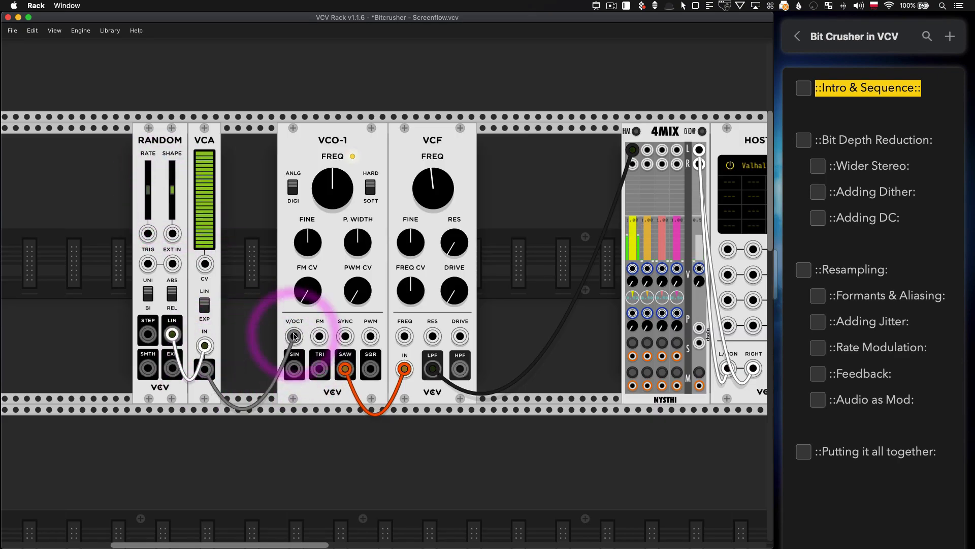
Adjust RANDOM's rate and lower the VCA level to about a quarter to narrow the pitch range.
drag(148, 190, 148, 184)
click(359, 191)
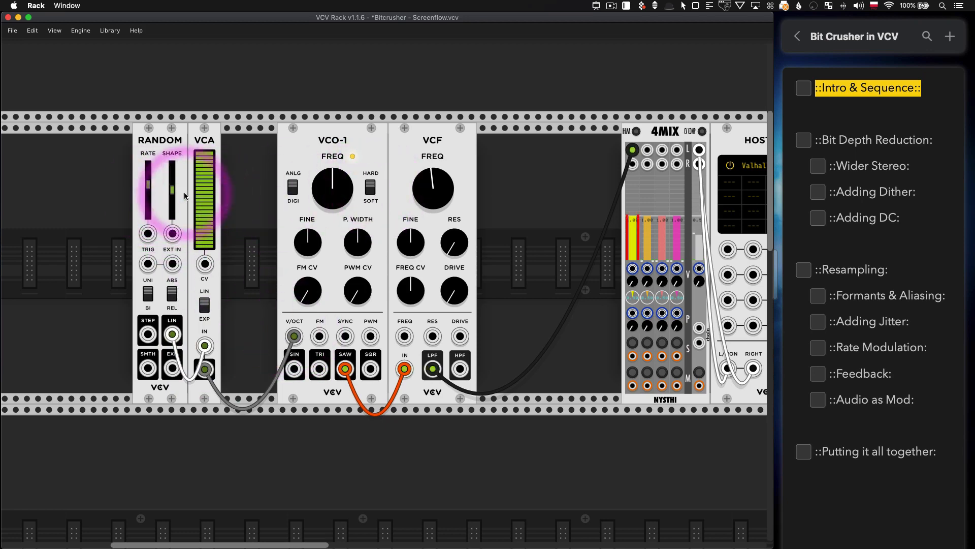
drag(204, 200, 172, 196)
Raise the VCF's frequency, adjust RANDOM's shape and raise the 4MIX master level slightly.
drag(431, 203, 432, 177)
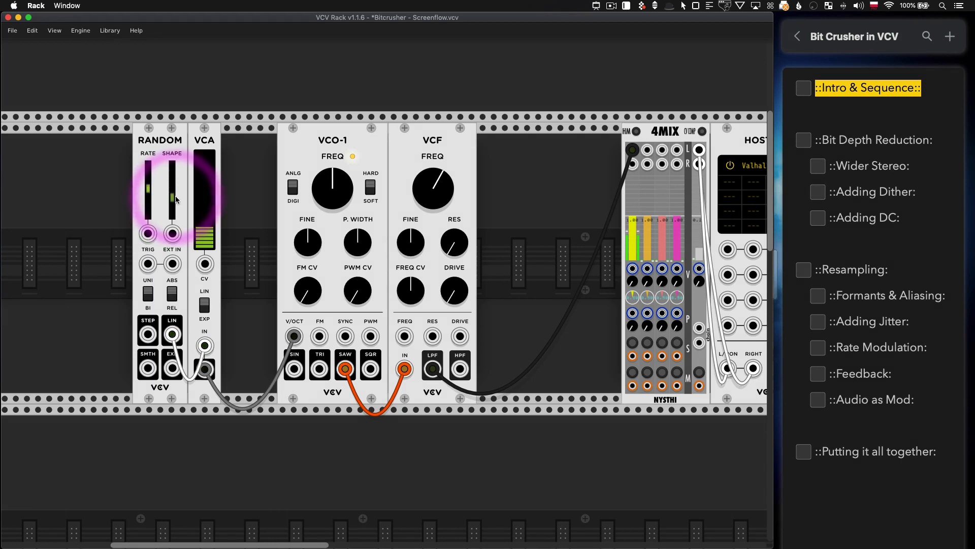
drag(173, 198, 173, 203)
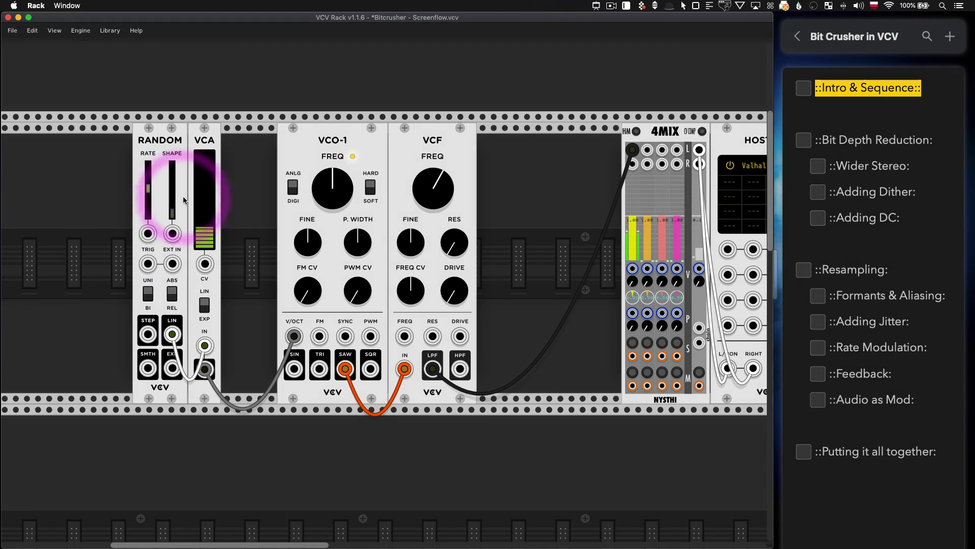
drag(697, 245, 701, 234)
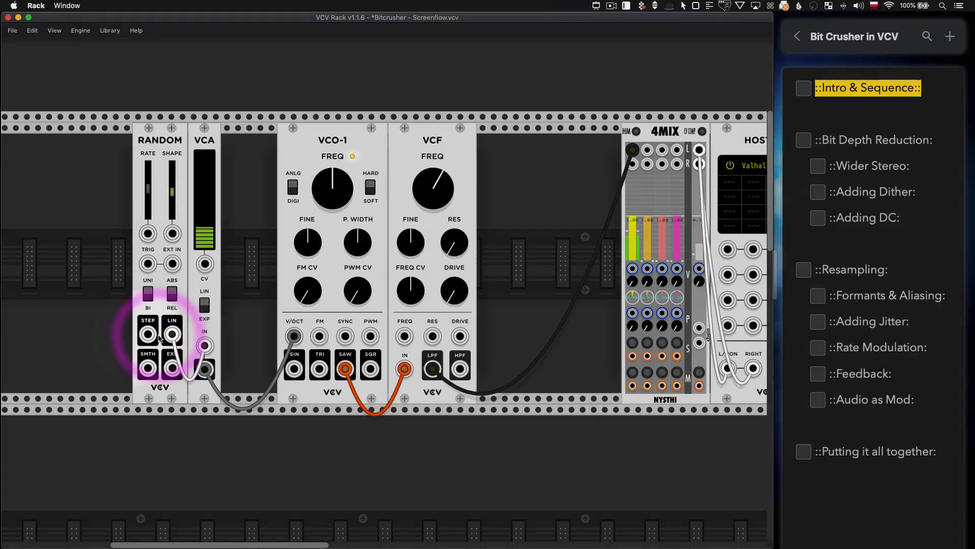
Try RANDOM's EXP, SMTH and STEP outputs into the VCA, return the cable to LIN, and lower the shape near its minimum.
drag(172, 334, 172, 367)
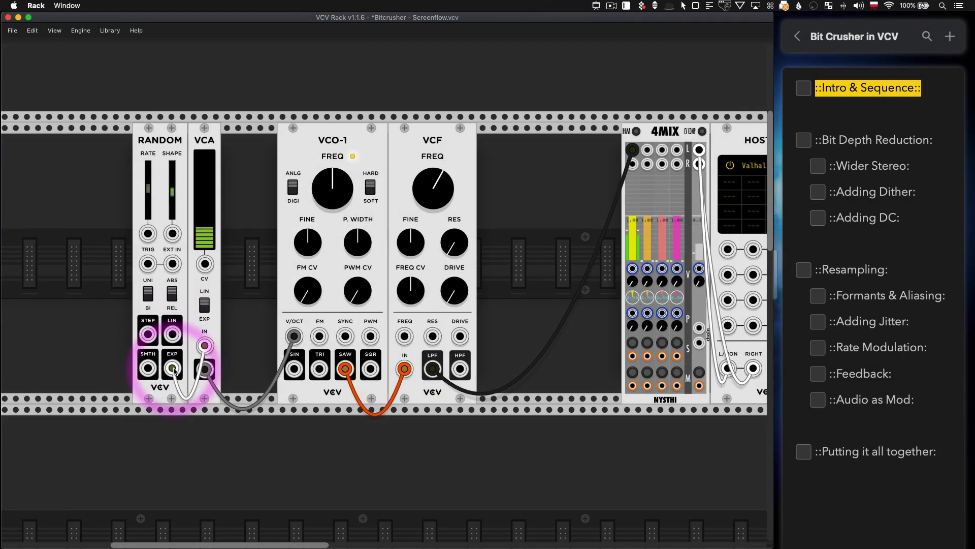
drag(173, 368, 148, 335)
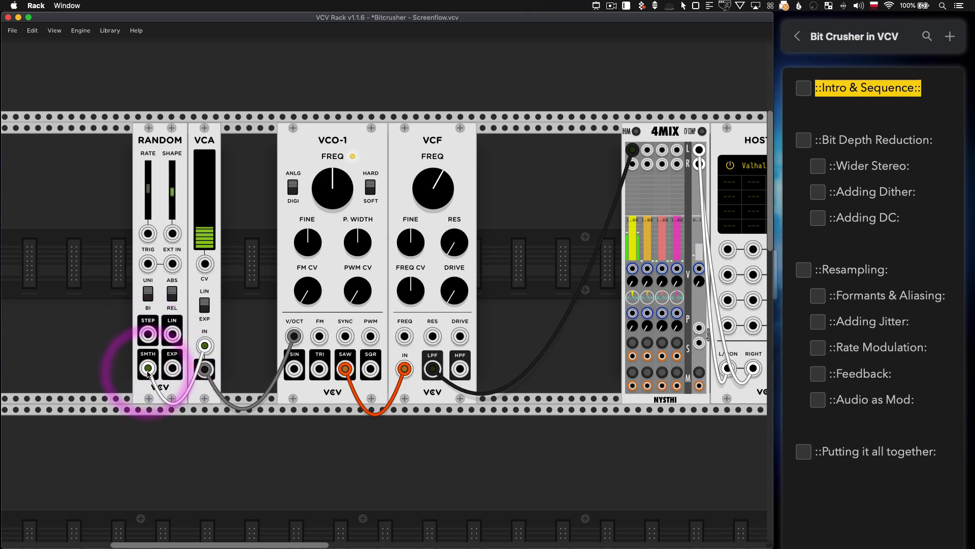
drag(148, 334, 172, 334)
drag(182, 191, 182, 212)
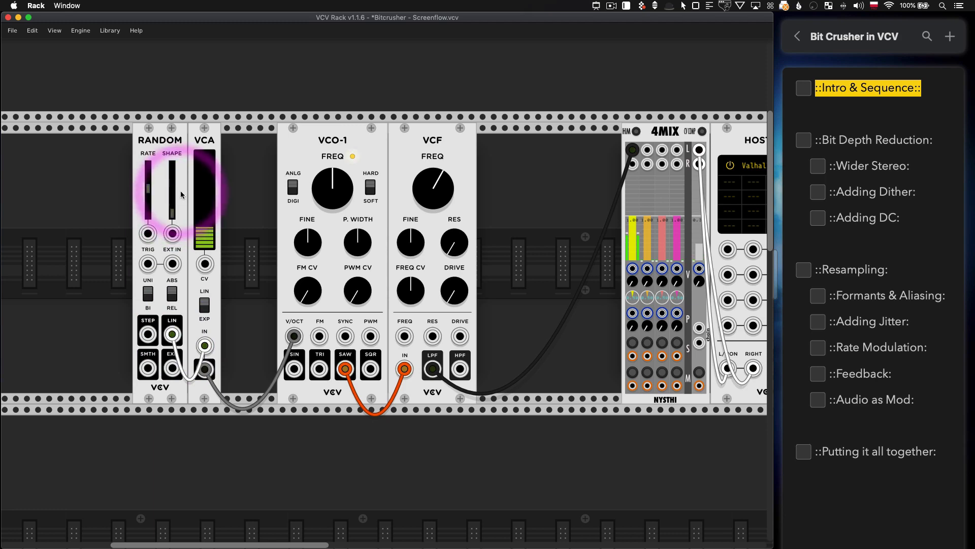
Add a QNT quantizer after the VCA and patch the VCA output through it to VCO-1's V/OCT input.
right_click(253, 209)
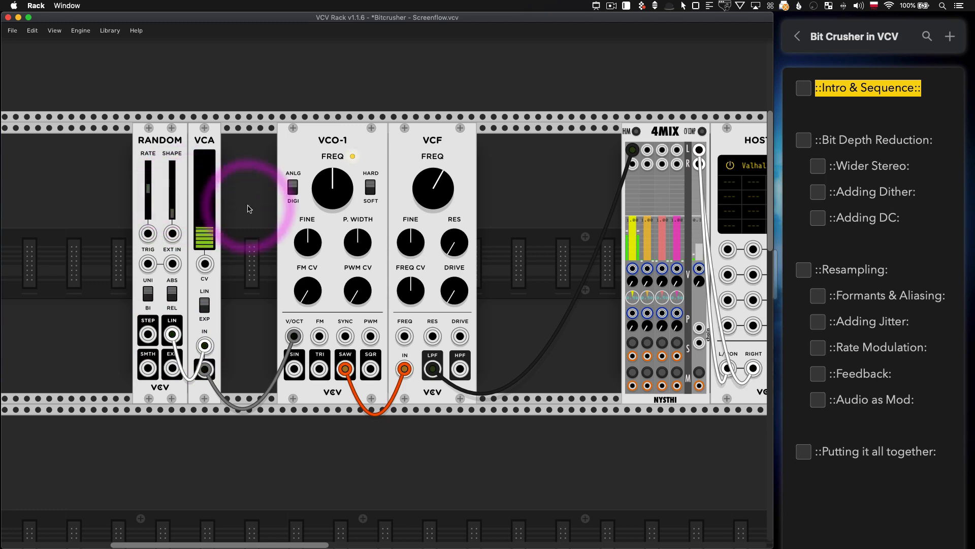
text(qua)
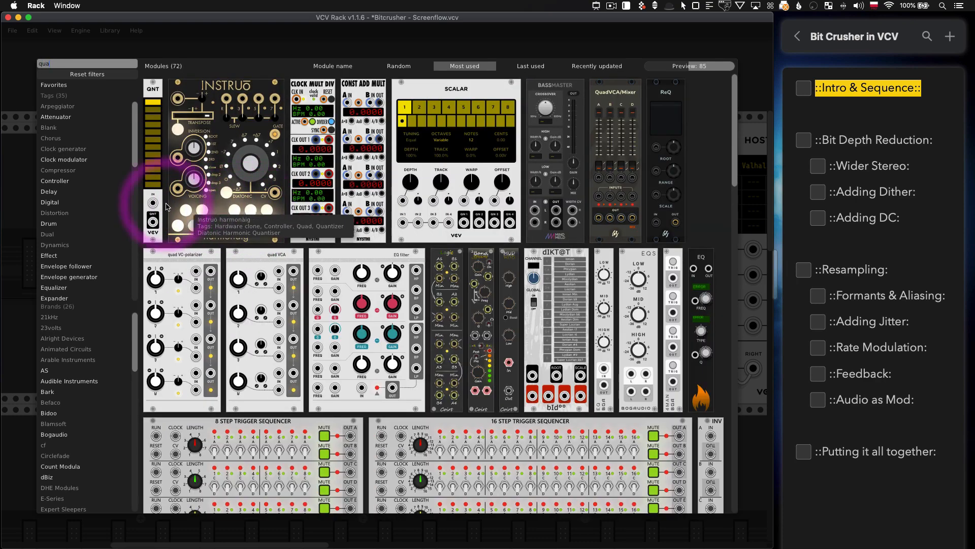
drag(154, 208, 203, 239)
mouse_move(292, 338)
mouse_down()
mouse_move(237, 337)
mouse_move(257, 363)
mouse_move(294, 336)
mouse_up()
Limit the QNT scale to five notes: the first, fourth, sixth, eighth and eleventh bars counted from the upper end.
drag(235, 177, 237, 304)
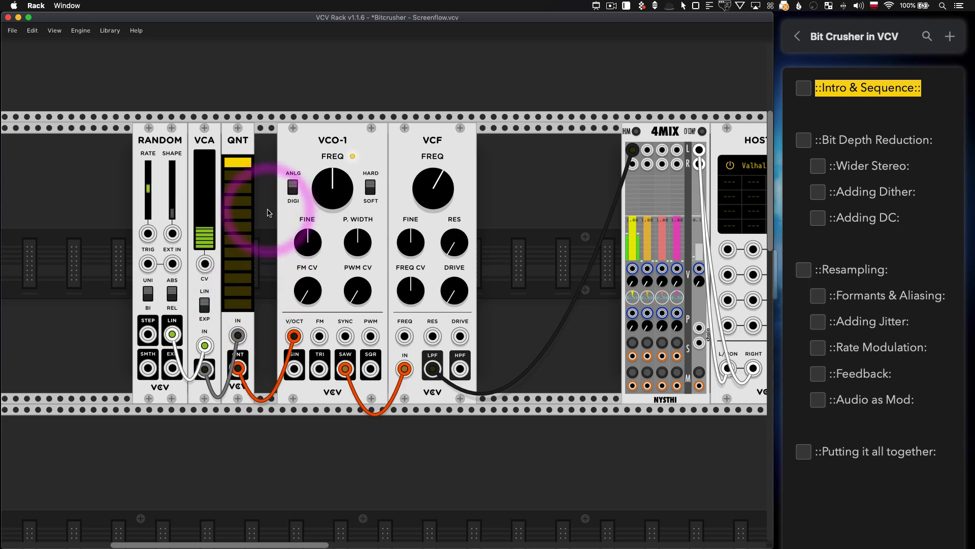
click(231, 200)
click(241, 229)
click(241, 251)
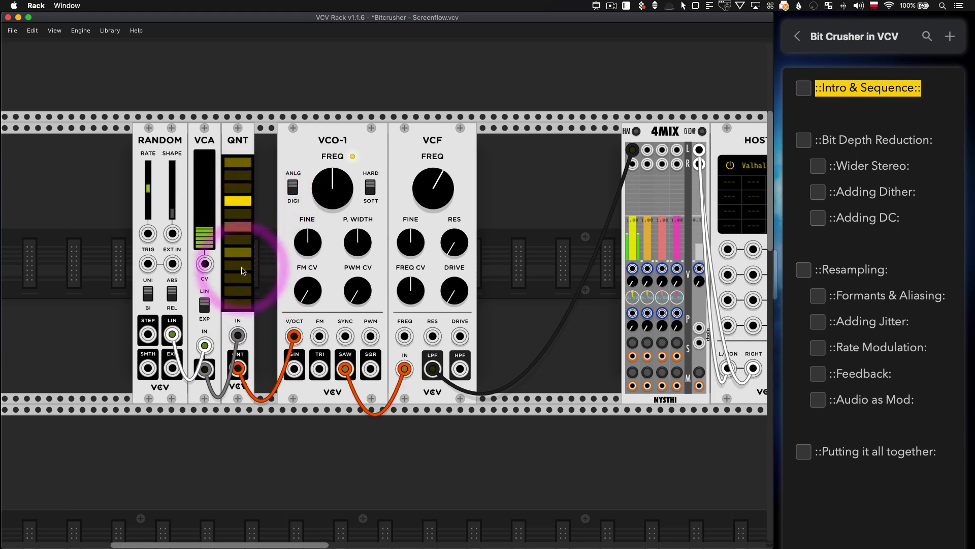
click(241, 293)
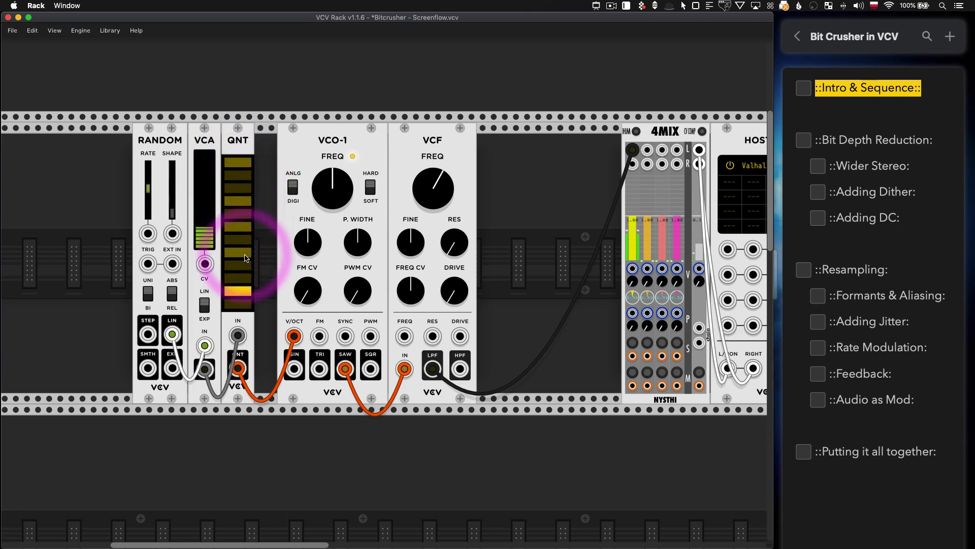
Close the gap before VCO-1 and patch the QNT output to the VCF's FREQ input, adjusting its frequency and FREQ CV.
drag(165, 141, 182, 143)
drag(428, 195, 427, 173)
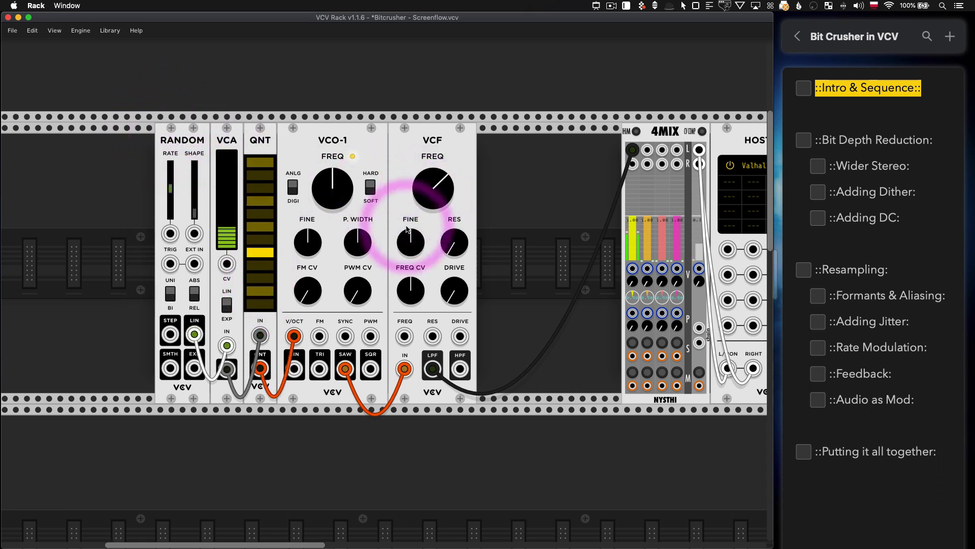
drag(405, 336, 260, 368)
drag(410, 291, 412, 299)
drag(419, 186, 420, 181)
Shift the sequence modules away from VCO-1 and add an OCT octave module between QNT and VCO-1.
drag(258, 132, 218, 158)
right_click(222, 166)
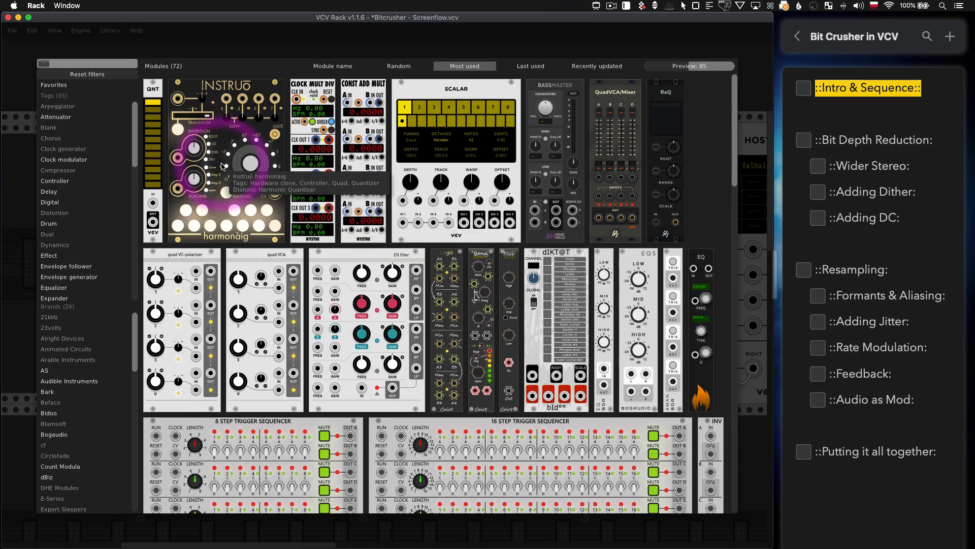
text(oct)
click(156, 175)
drag(221, 195, 231, 196)
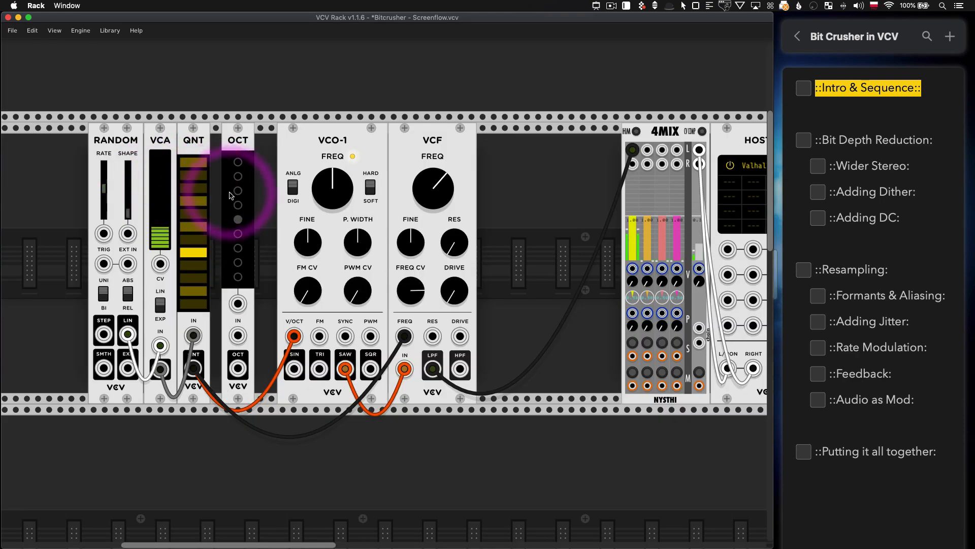
Route the QNT output through OCT into VCO-1's V/OCT input and choose the octave one step below the middle.
drag(282, 338, 238, 335)
drag(238, 368, 271, 336)
click(238, 234)
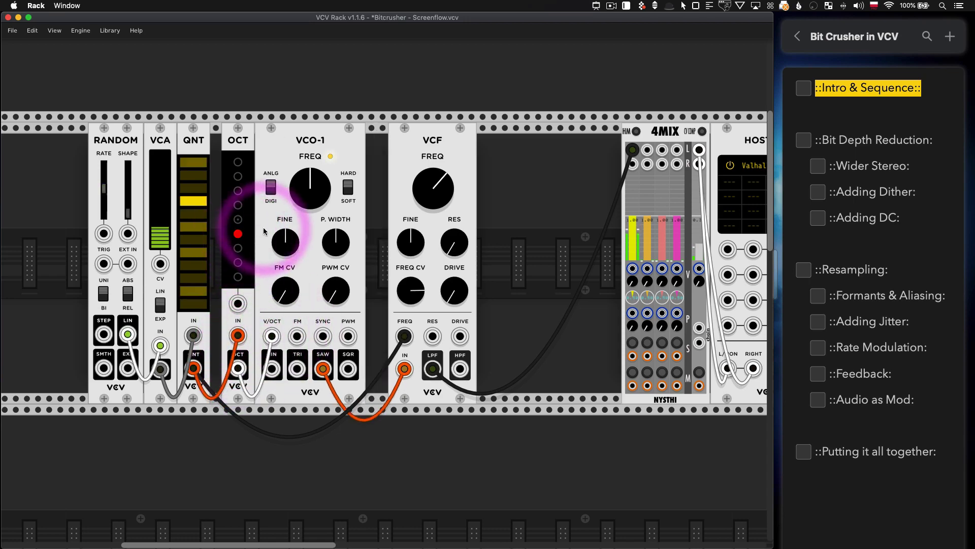
Close the remaining gaps in the chain up to the VCF, keeping OCT one octave step below the middle.
drag(113, 155, 135, 155)
click(249, 233)
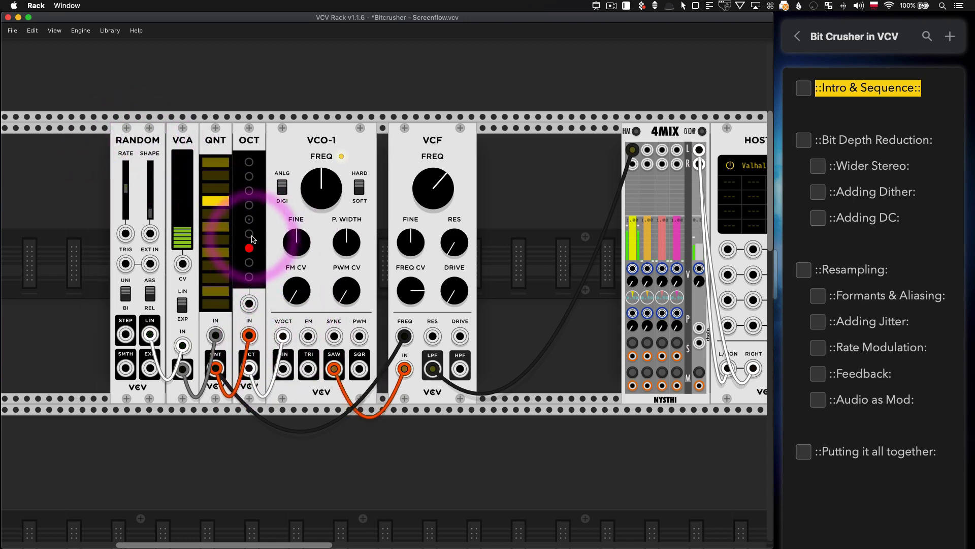
drag(161, 138, 170, 140)
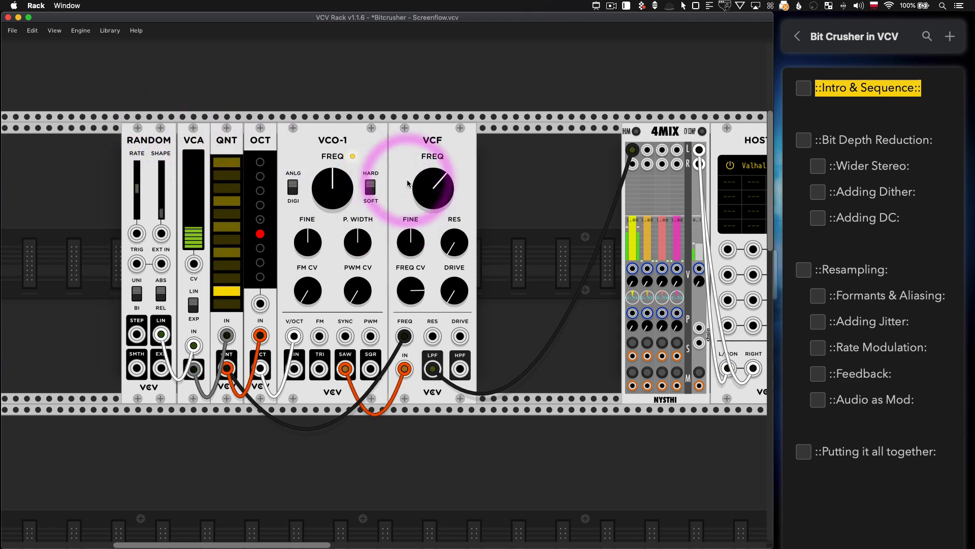
Set RANDOM's rate to 6 Hz and shift the whole voice chain toward the mixer.
right_click(137, 189)
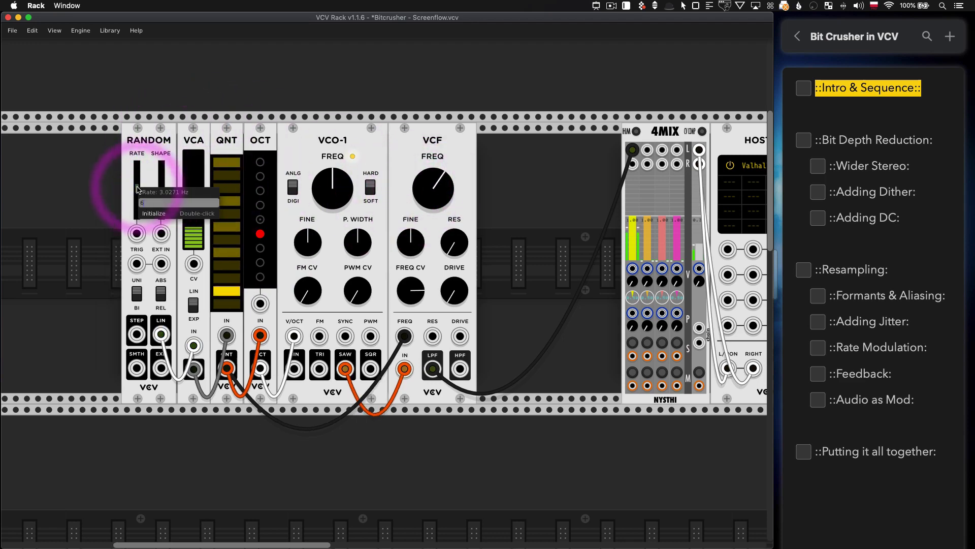
key(Return)
drag(152, 149, 175, 149)
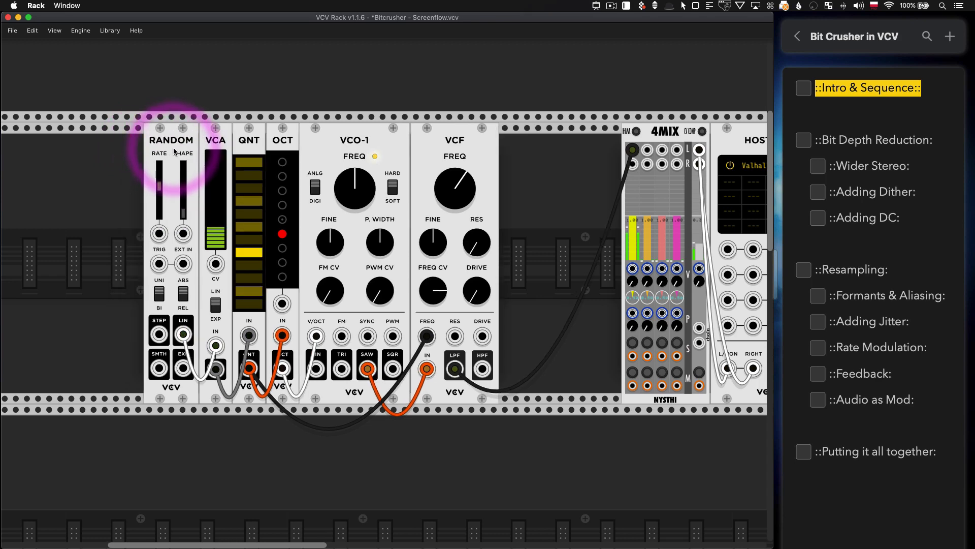
Add an LFO-1 module before RANDOM and patch its SIN output to RANDOM's EXT IN.
click(96, 174)
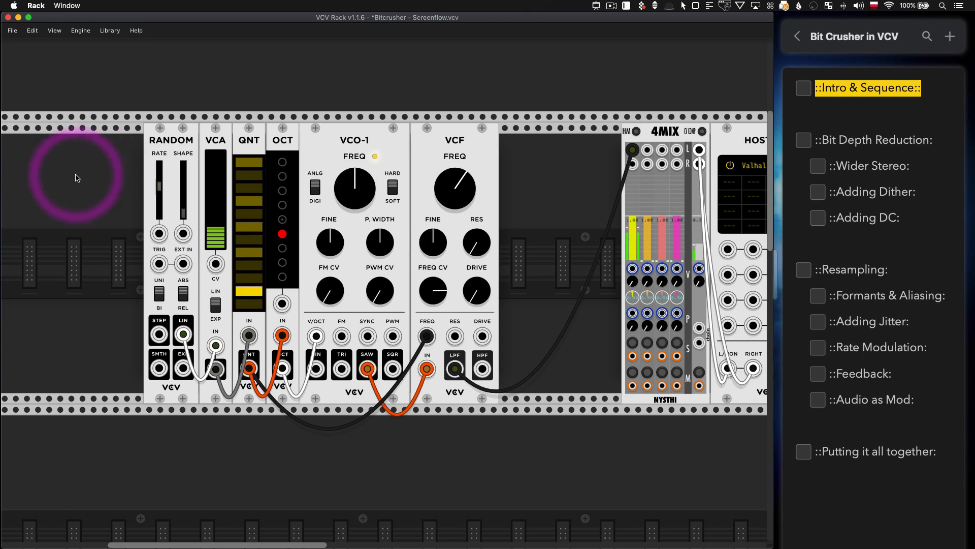
right_click(78, 177)
text(lfo)
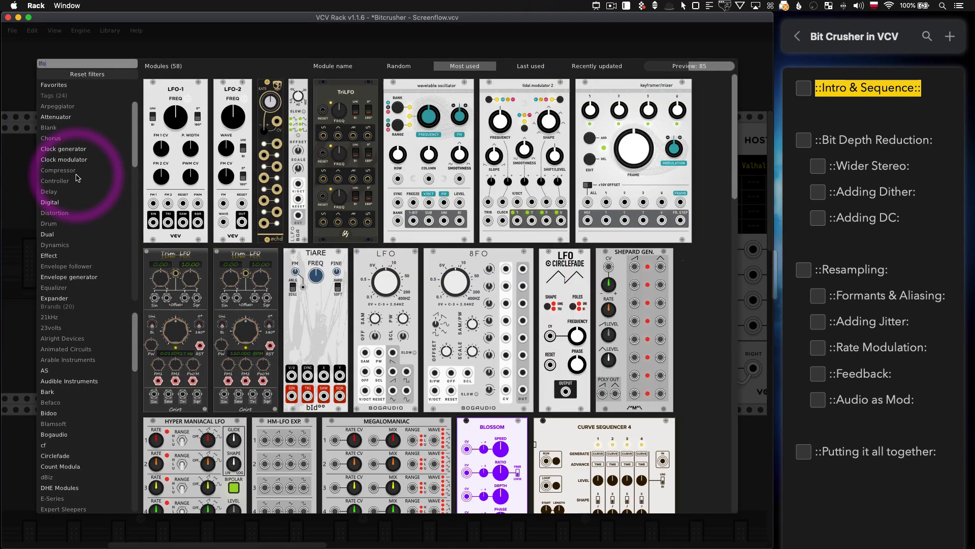
click(171, 163)
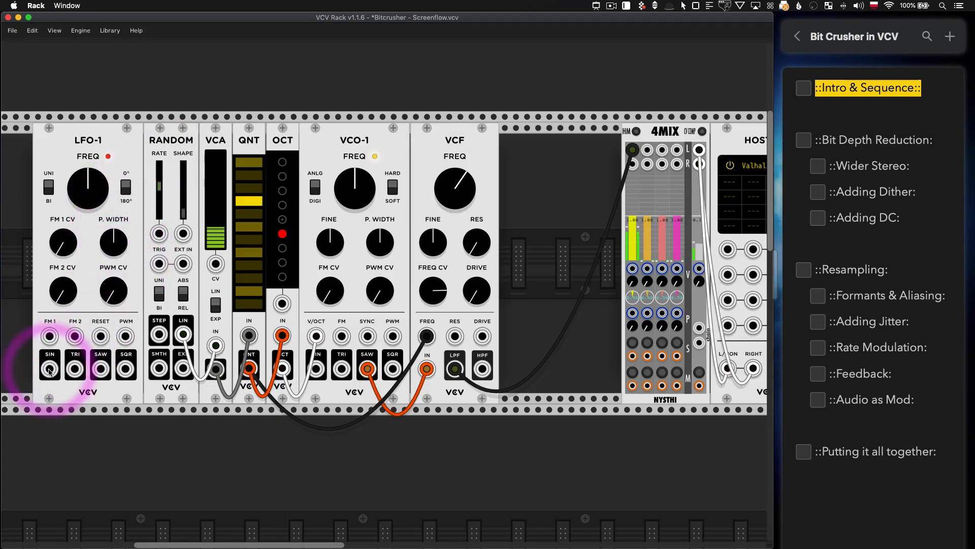
drag(50, 369, 104, 281)
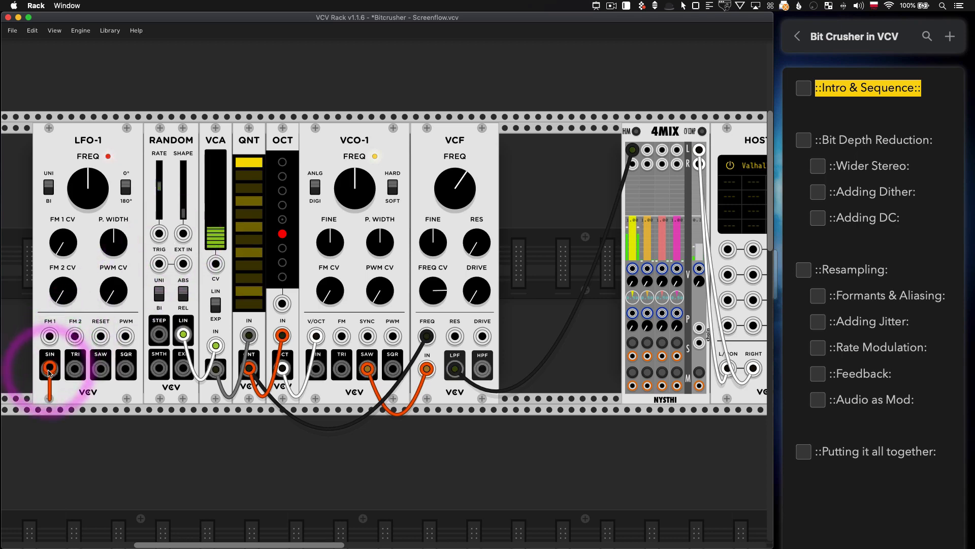
drag(50, 368, 184, 263)
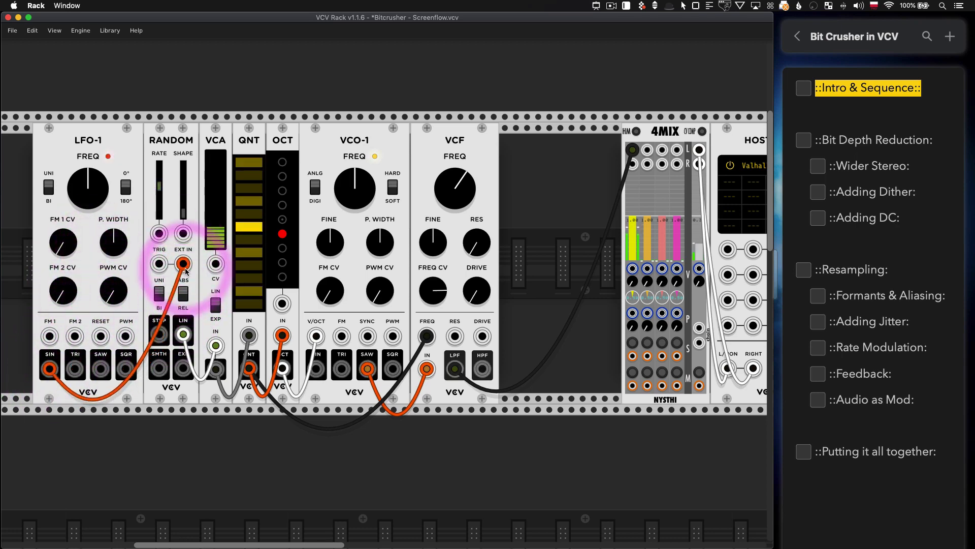
Try an LFO-1 frequency of 6 Hz, and lower the knob to slightly above its centre position.
right_click(92, 191)
text(6)
key(Return)
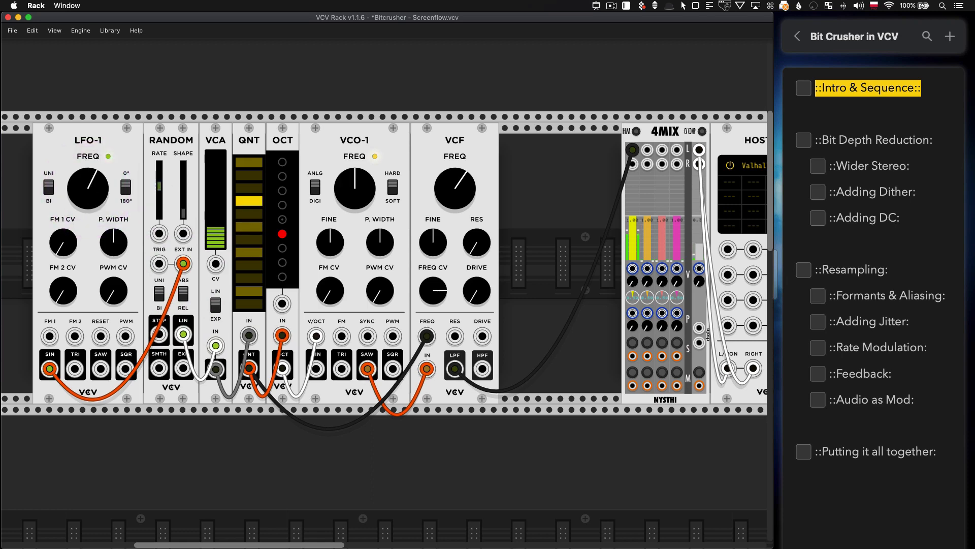
drag(92, 190, 92, 211)
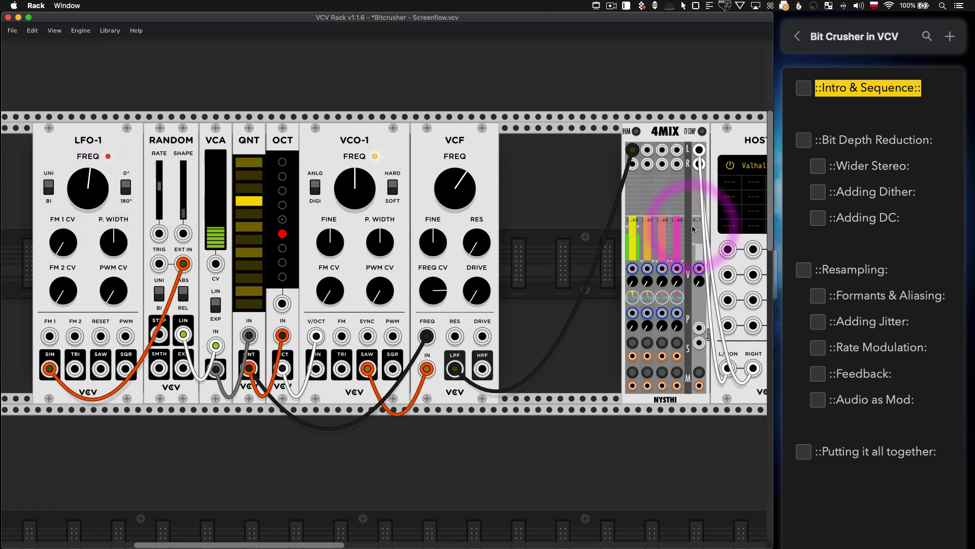
Set the 4MIX master level to 0.56 and check off Intro & Sequence in the notes.
drag(702, 245, 701, 234)
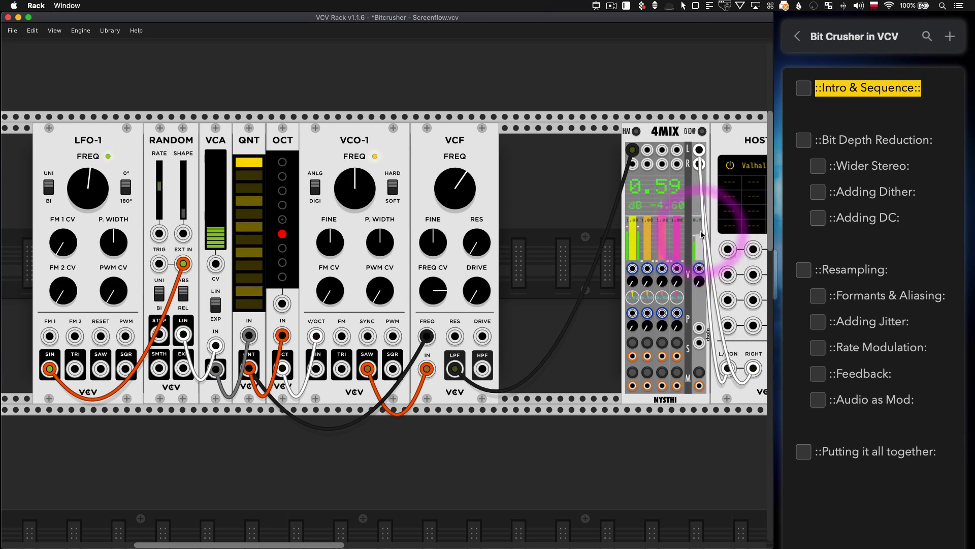
drag(702, 234, 702, 240)
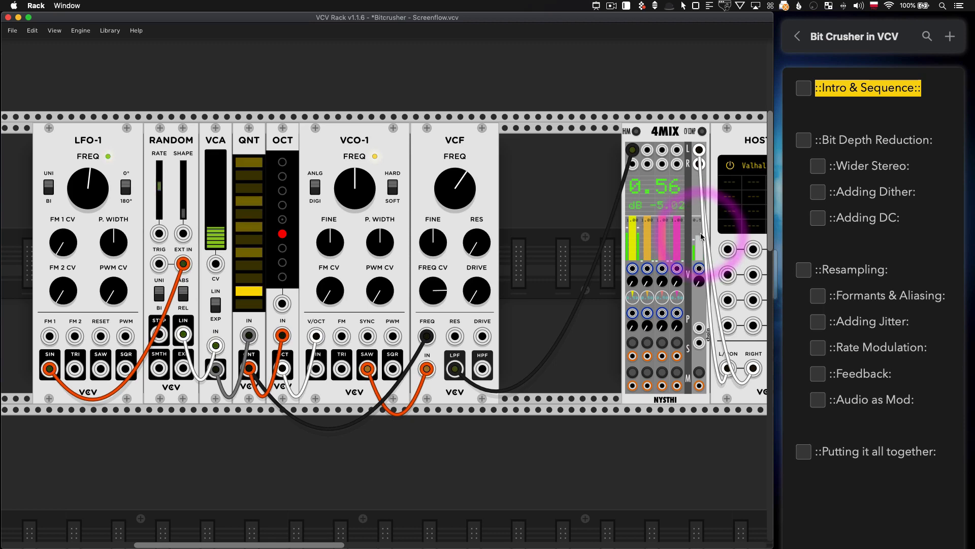
click(804, 88)
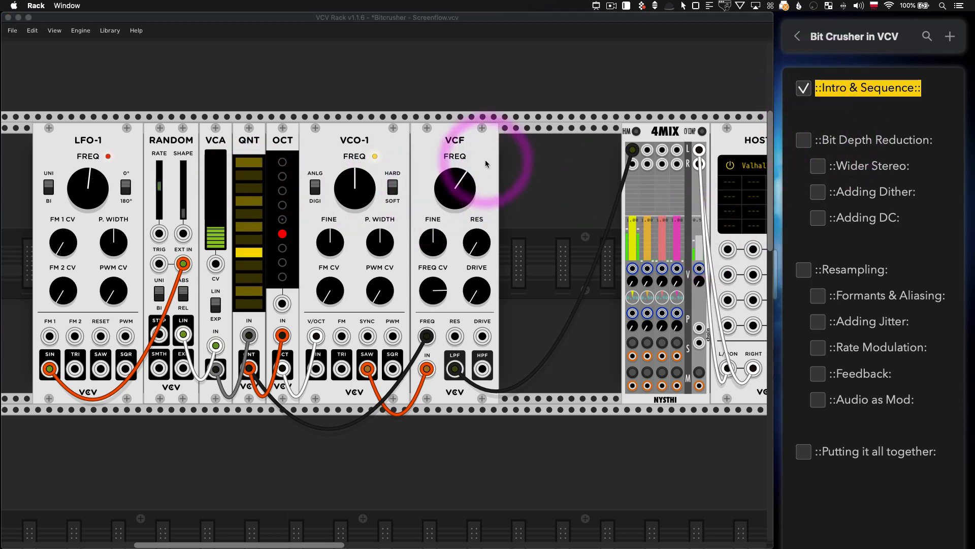
Shift the voice chain away from the mixer and highlight the Bit Depth Reduction note by adding its closing colon.
drag(465, 150, 442, 152)
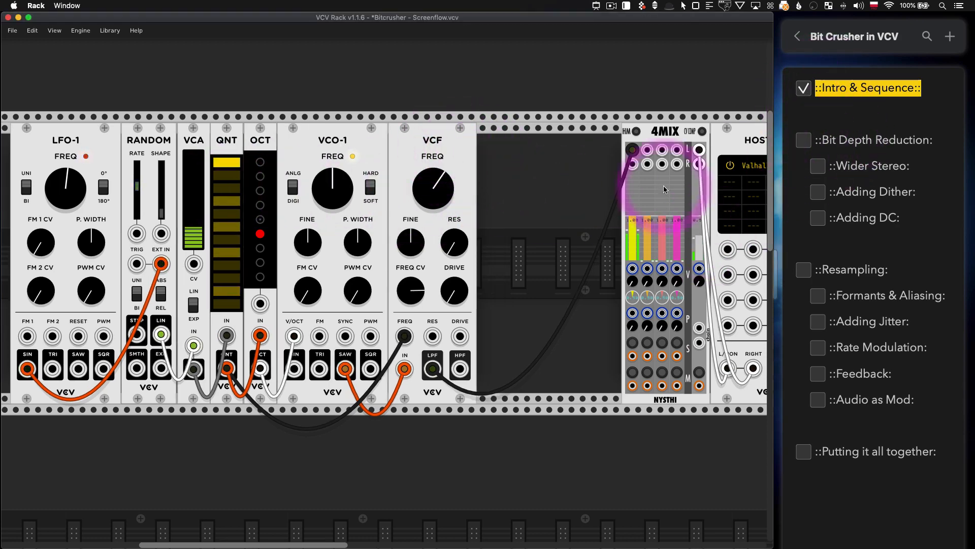
click(938, 141)
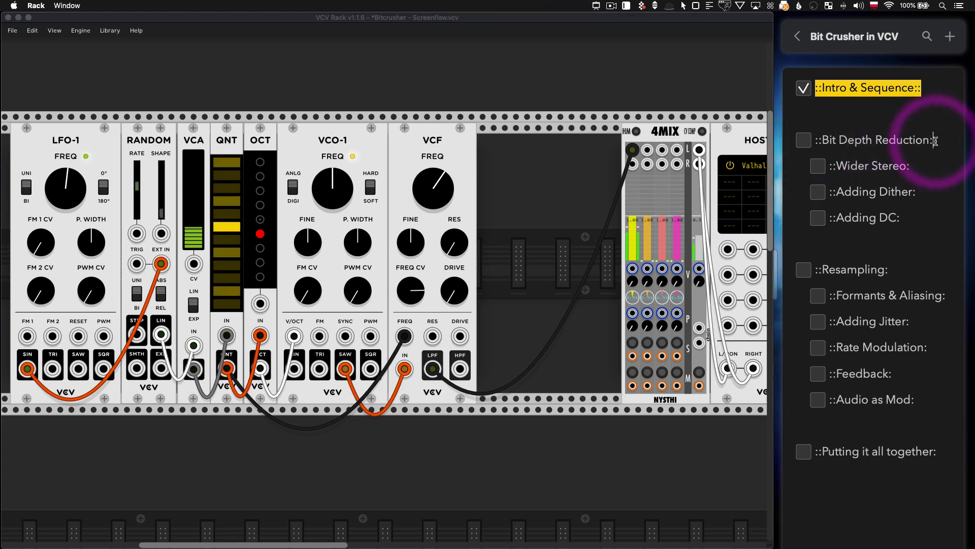
click(730, 240)
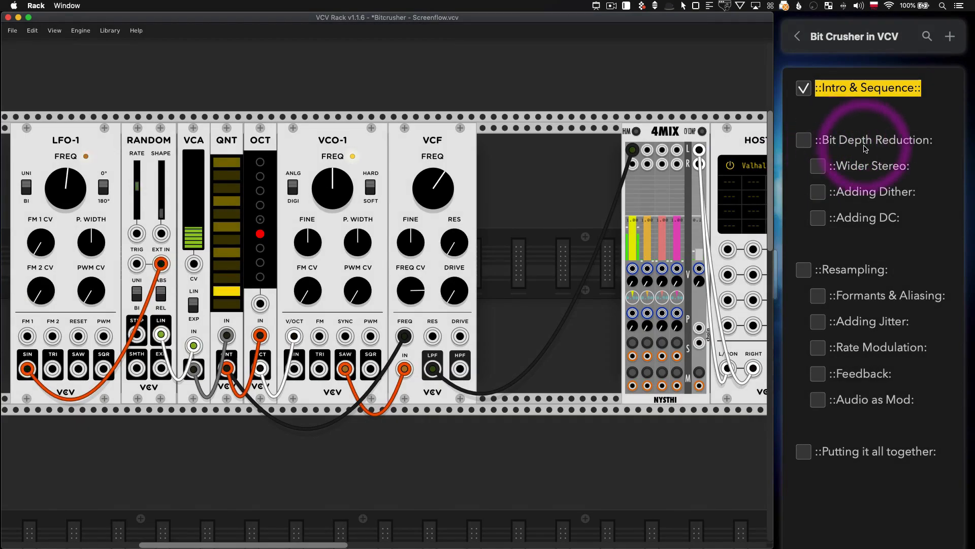
click(935, 140)
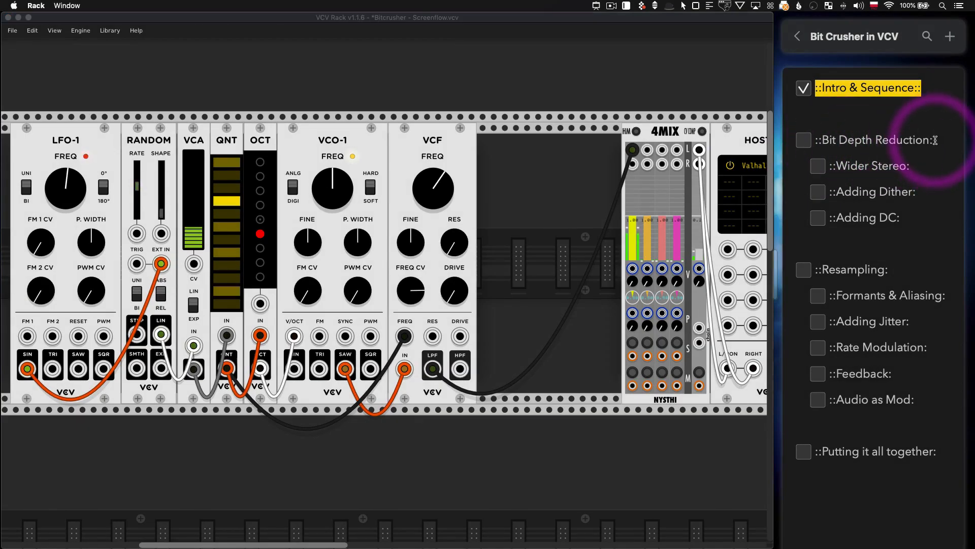
text(:)
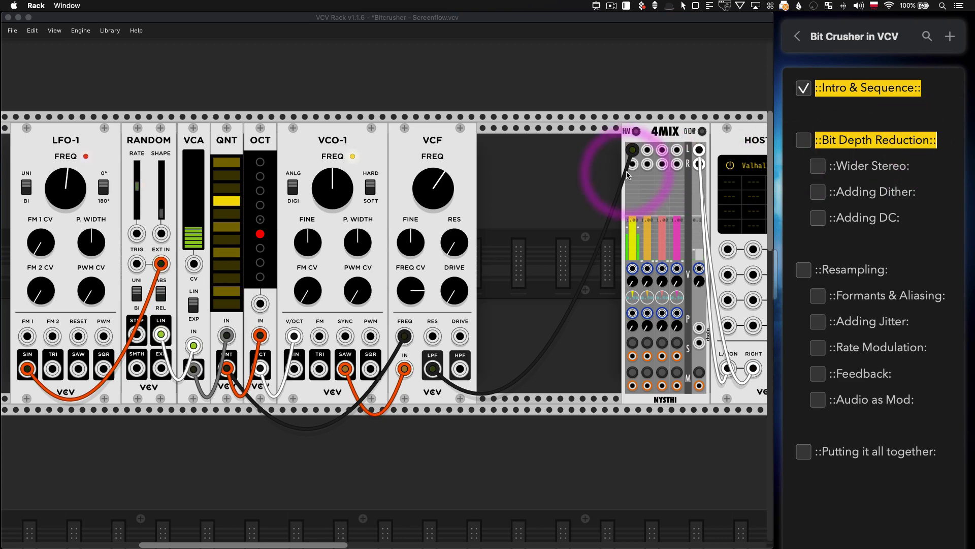
scroll(539, 170, down, 2)
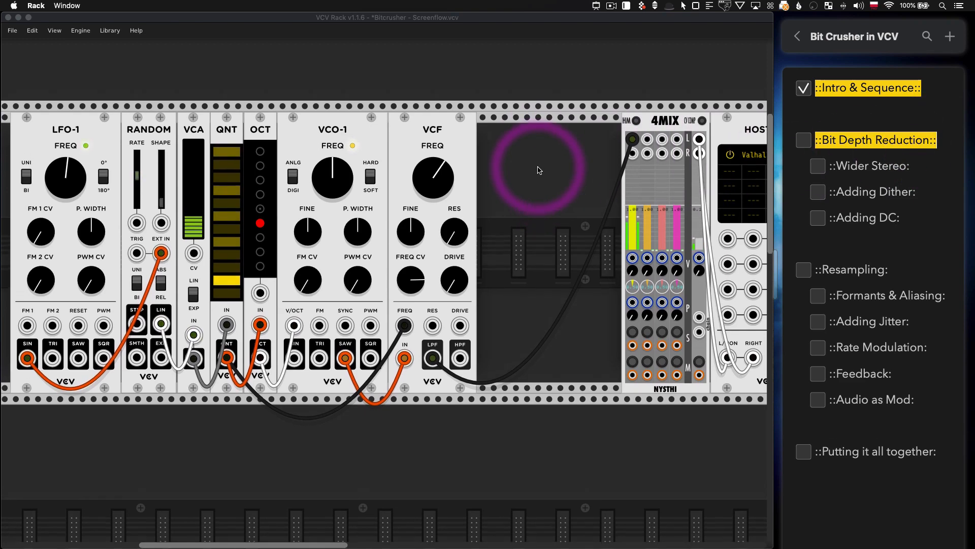
scroll(538, 170, up, 1)
scroll(538, 169, down, 2)
scroll(538, 169, up, 2)
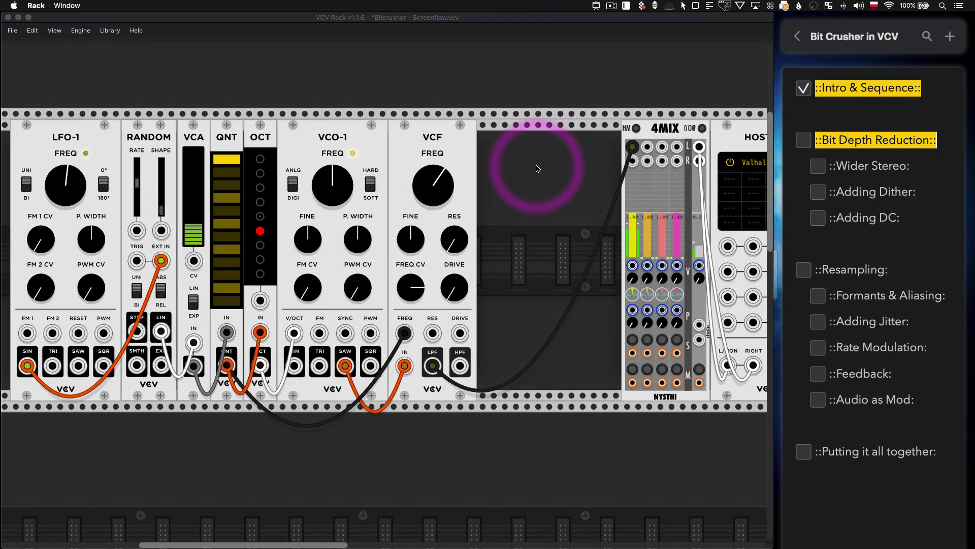
scroll(538, 169, down, 3)
scroll(538, 170, up, 4)
scroll(537, 169, down, 1)
Duplicate the QNT module, place the copy between the VCF and 4MIX, and route the VCF's LPF output through it into 4MIX.
scroll(536, 170, down, 3)
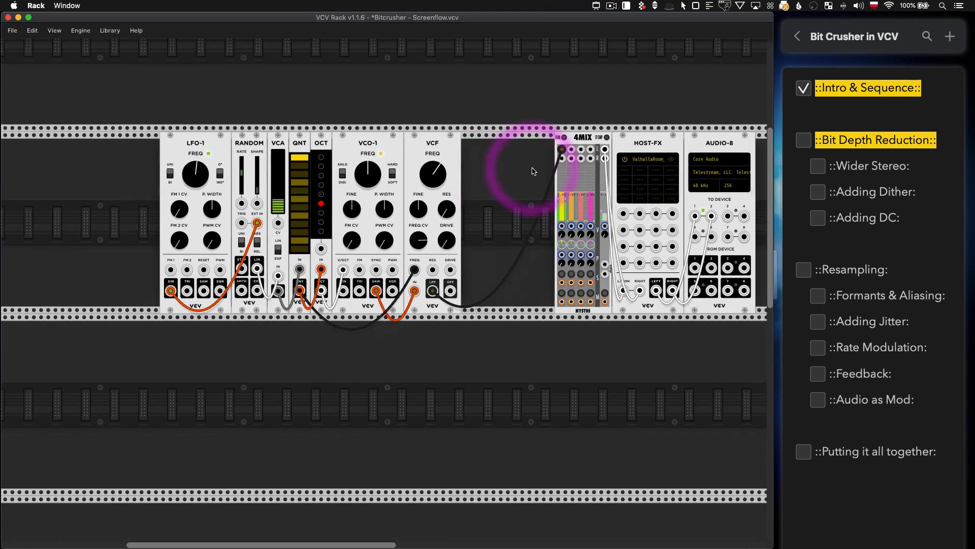
scroll(531, 172, right, 3)
right_click(460, 174)
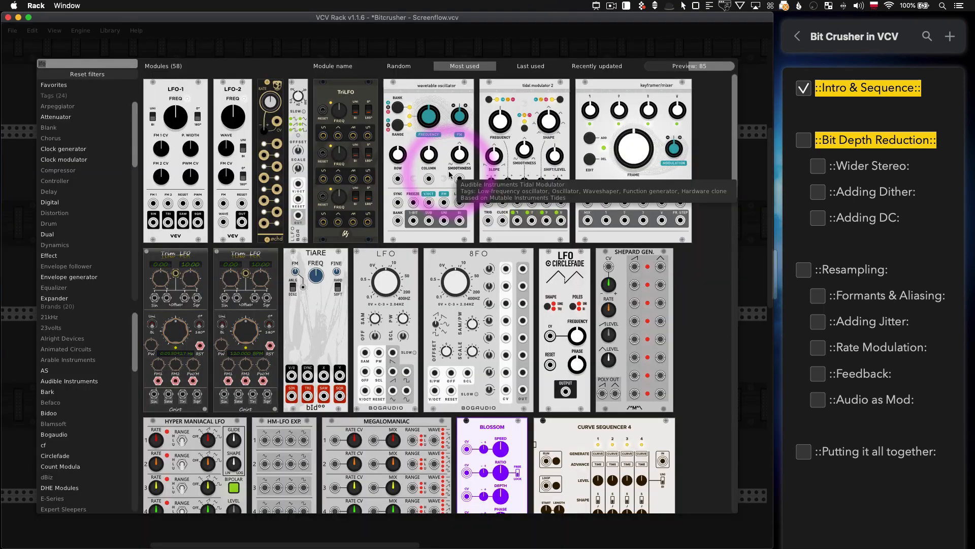
key(Escape)
scroll(461, 175, up, 1)
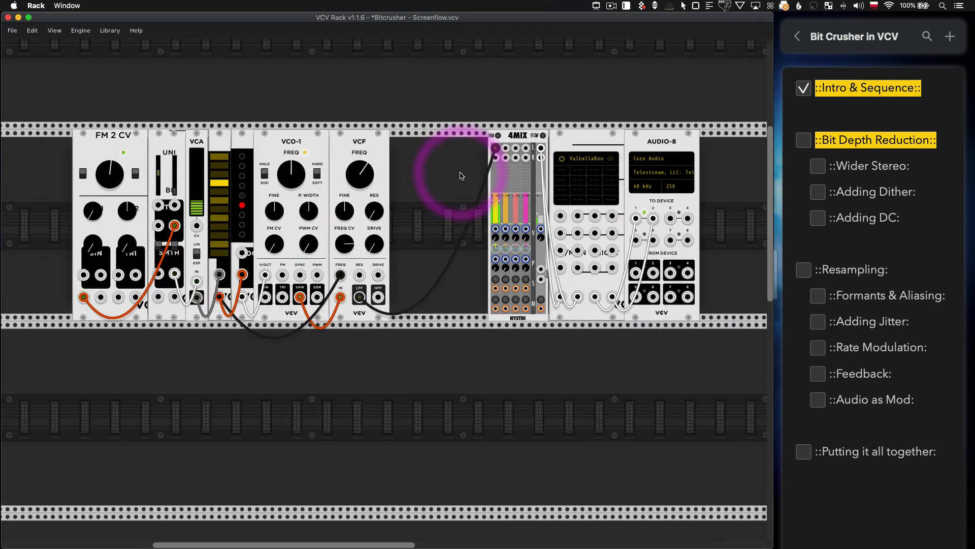
scroll(446, 176, down, 1)
scroll(446, 177, up, 1)
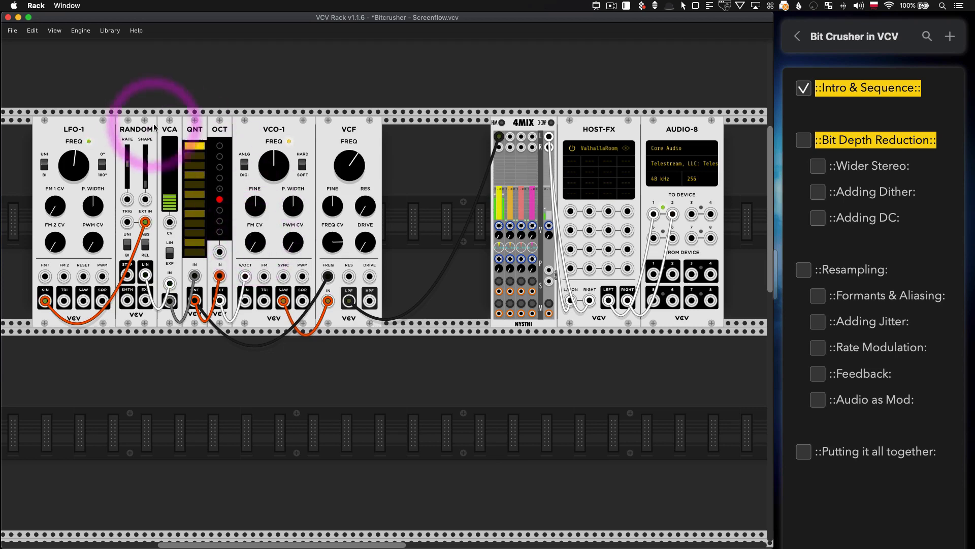
key(super+d)
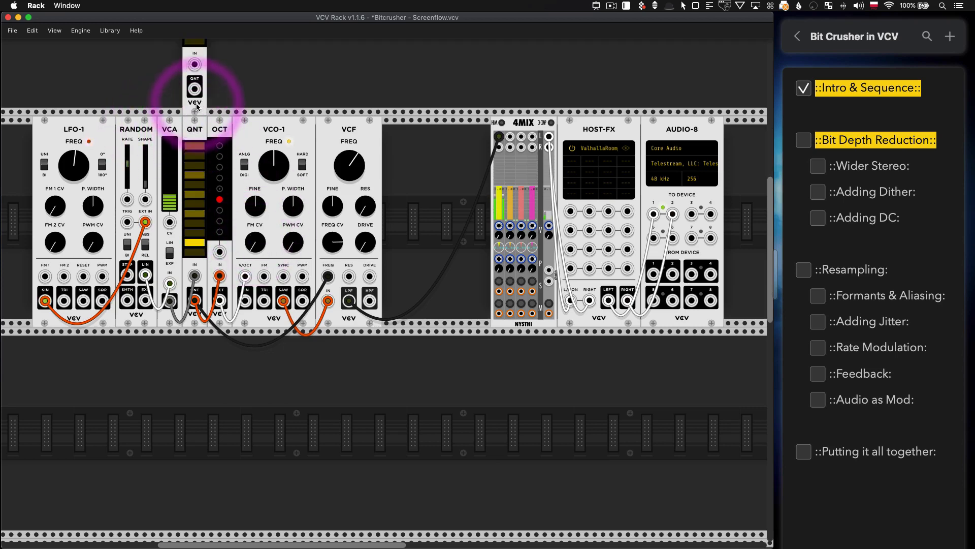
drag(196, 105, 432, 244)
mouse_move(497, 155)
mouse_down()
mouse_move(437, 276)
mouse_move(502, 138)
mouse_up()
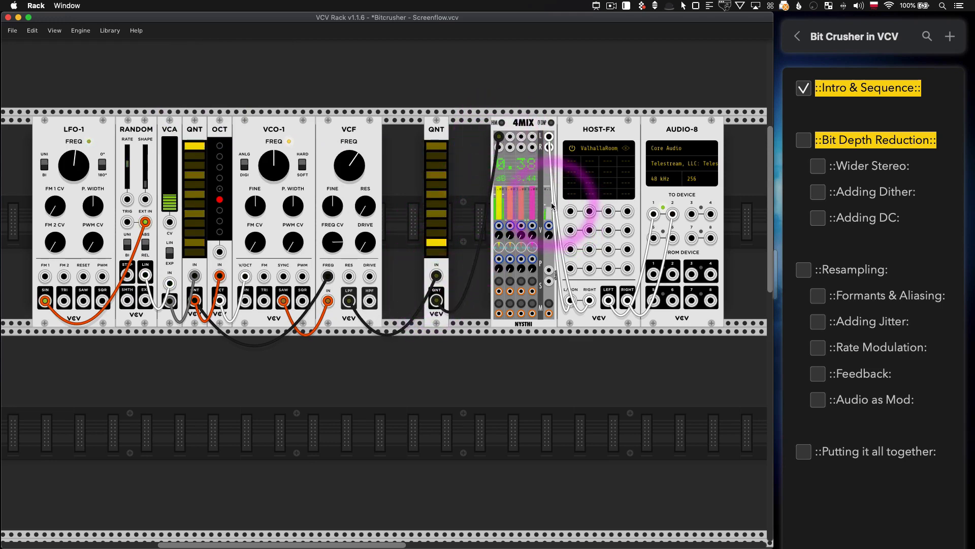
Lower the 4MIX master level and move the second QNT slightly closer to the VCF.
drag(552, 206, 549, 214)
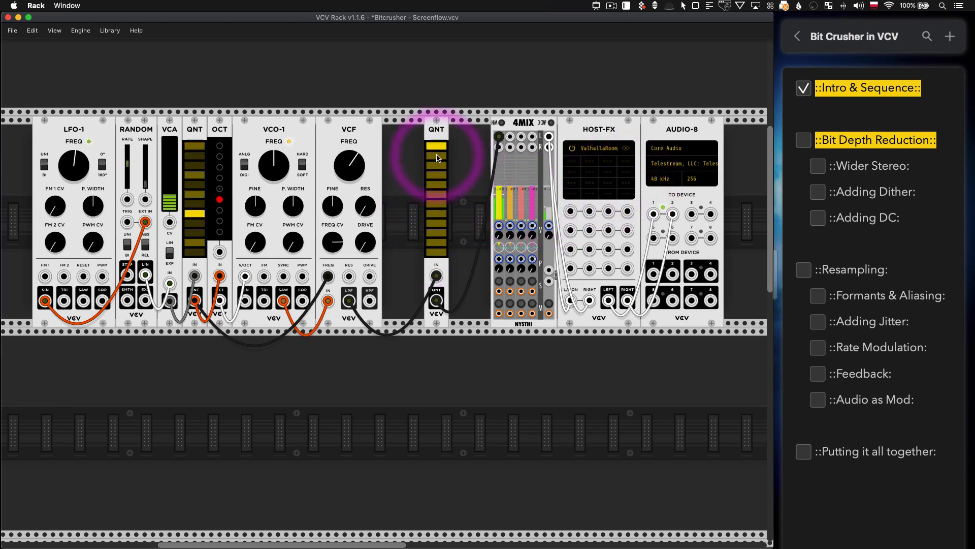
drag(550, 208, 550, 210)
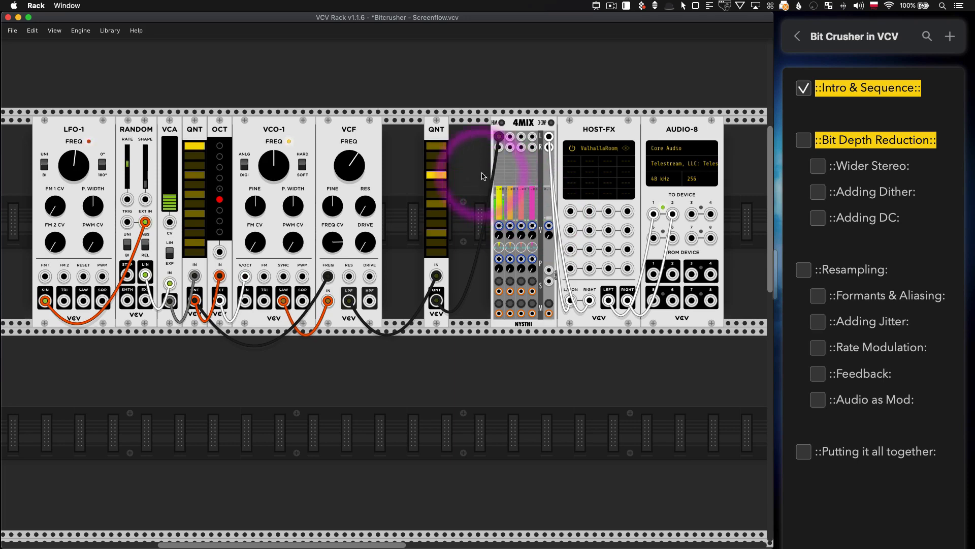
mouse_move(442, 132)
mouse_down()
mouse_move(451, 132)
mouse_move(442, 133)
mouse_up()
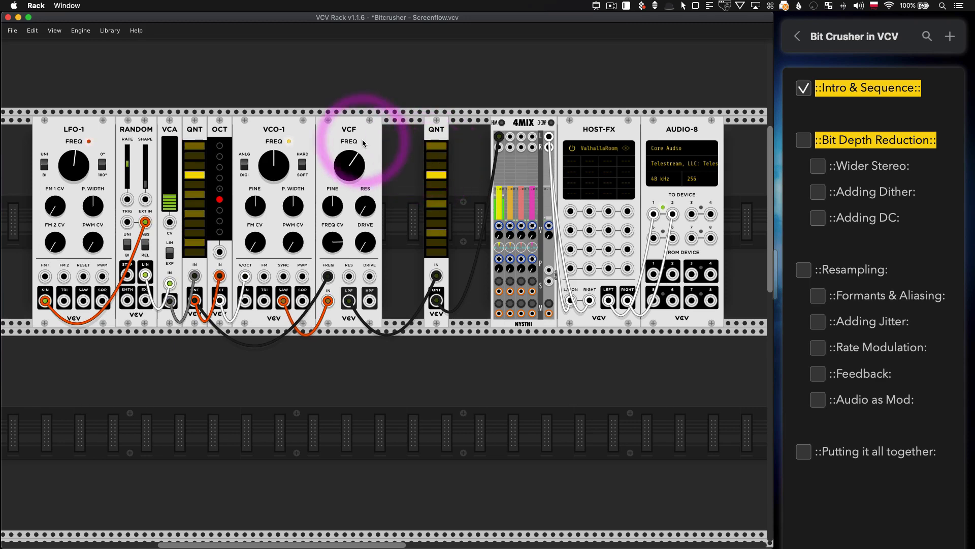
mouse_move(432, 132)
mouse_down()
mouse_move(441, 131)
mouse_move(432, 132)
mouse_up()
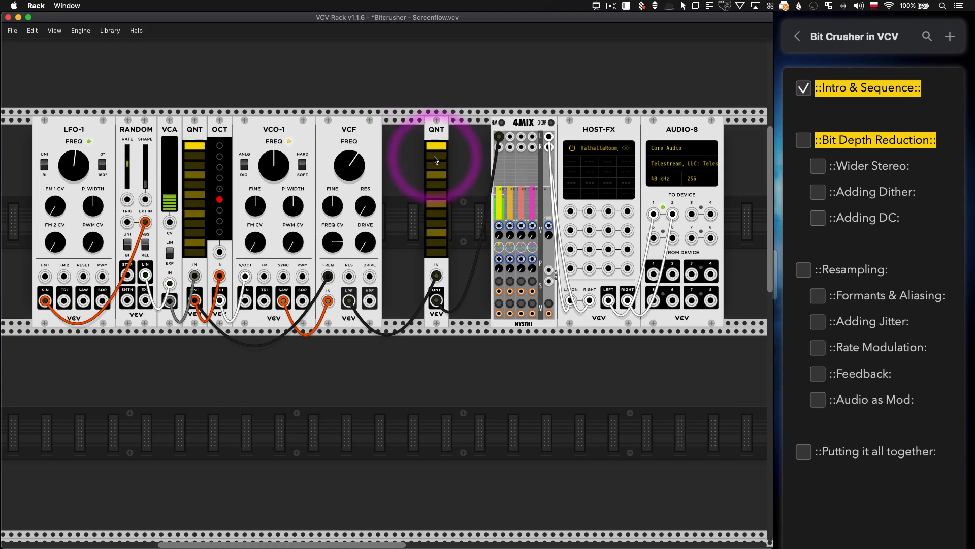
mouse_move(436, 142)
mouse_down()
mouse_move(445, 128)
mouse_move(414, 133)
mouse_move(424, 135)
mouse_up()
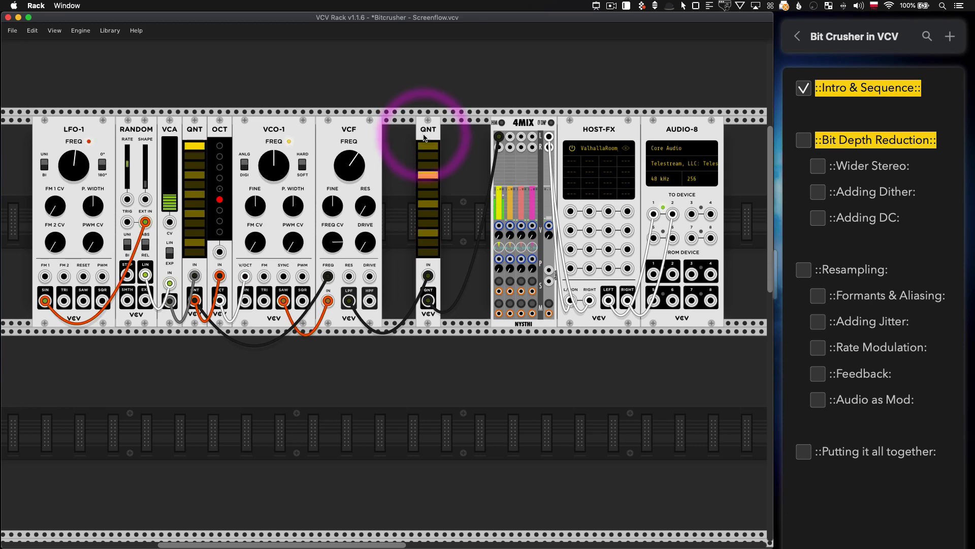
Set the 4MIX master level to 0.20 and shift the voice chain and second QNT further away from the mixer.
drag(550, 219, 549, 217)
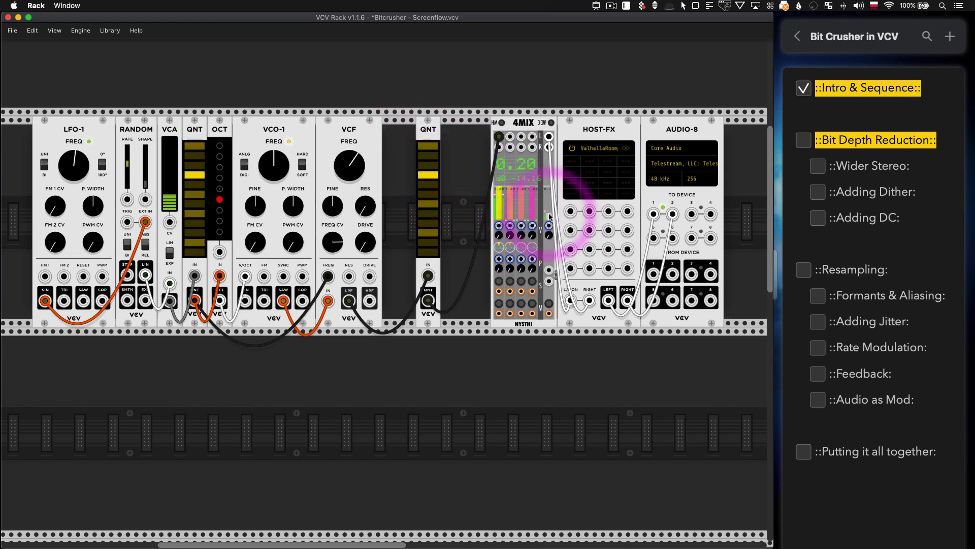
click(434, 177)
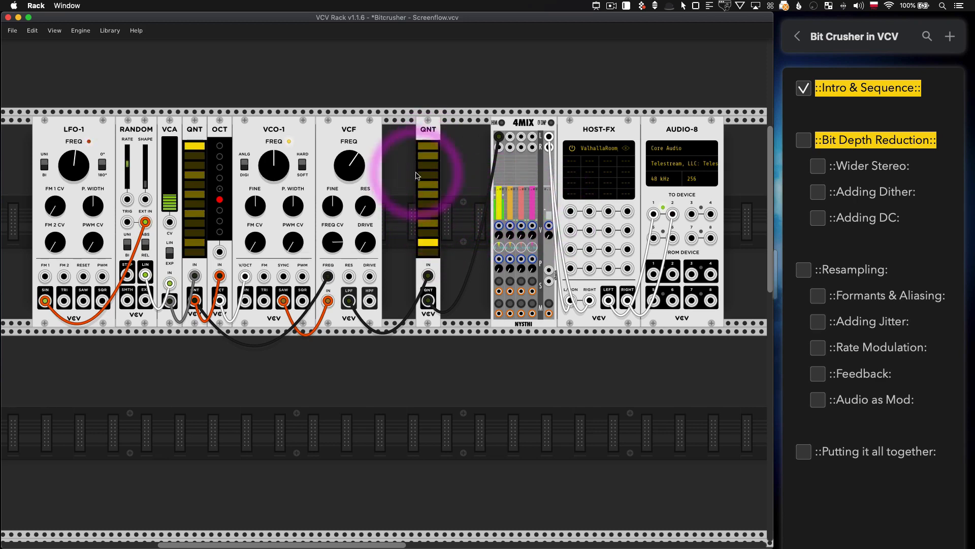
drag(368, 138, 351, 139)
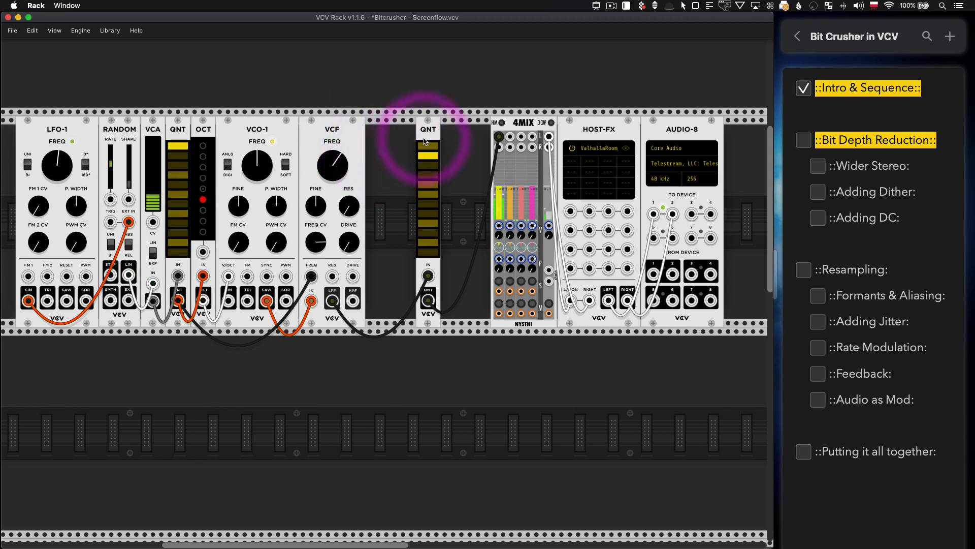
drag(427, 142, 410, 143)
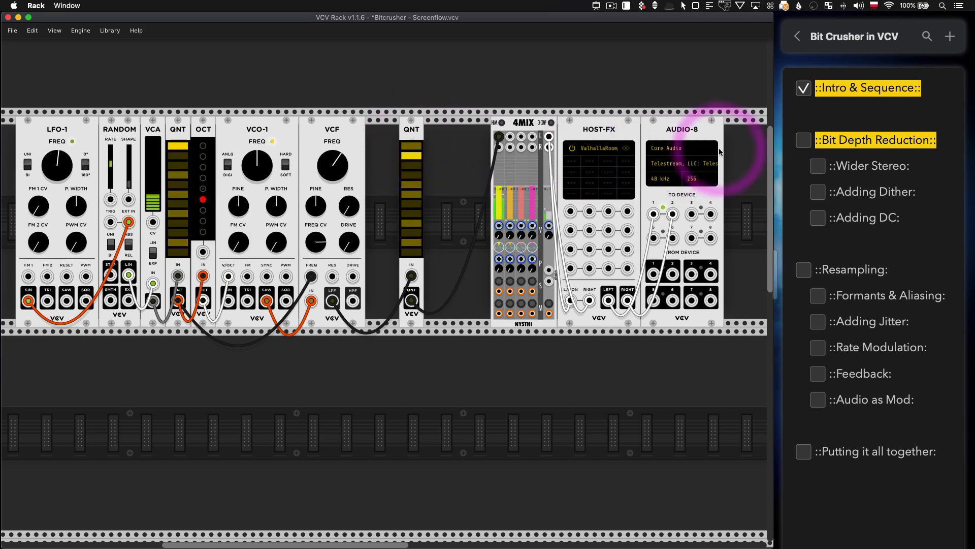
Check off Bit Depth Reduction in the notes and highlight the Wider Stereo item by adding its closing colon.
click(803, 140)
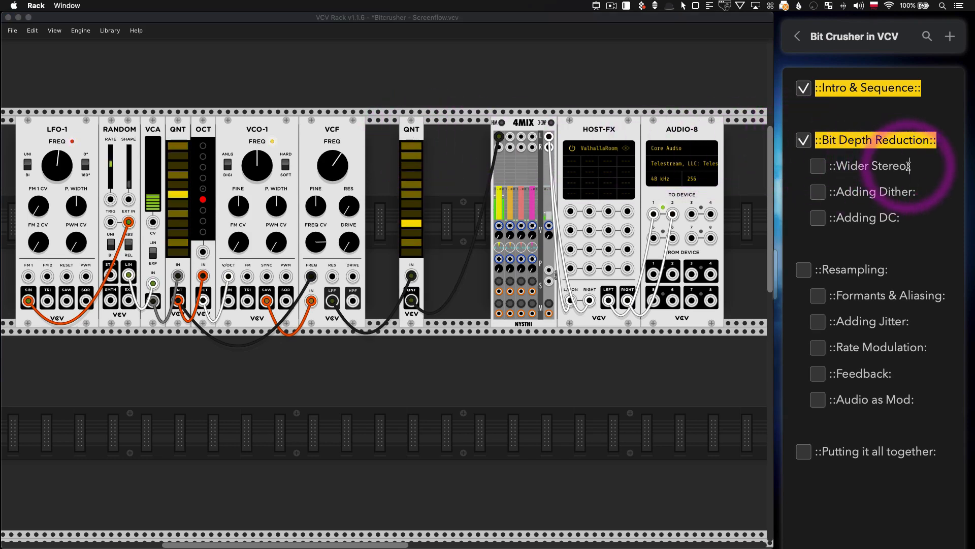
click(908, 166)
text(::)
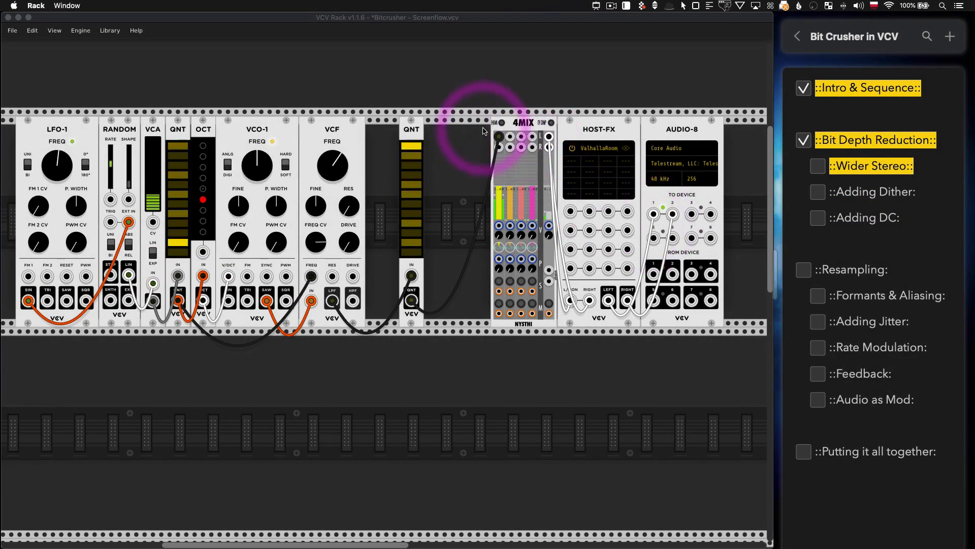
Duplicate the audio QNT, route the VCF's LPF output through the copy into 4MIX channel 2, and pan channel 1 left.
key(super+d)
drag(436, 276, 333, 300)
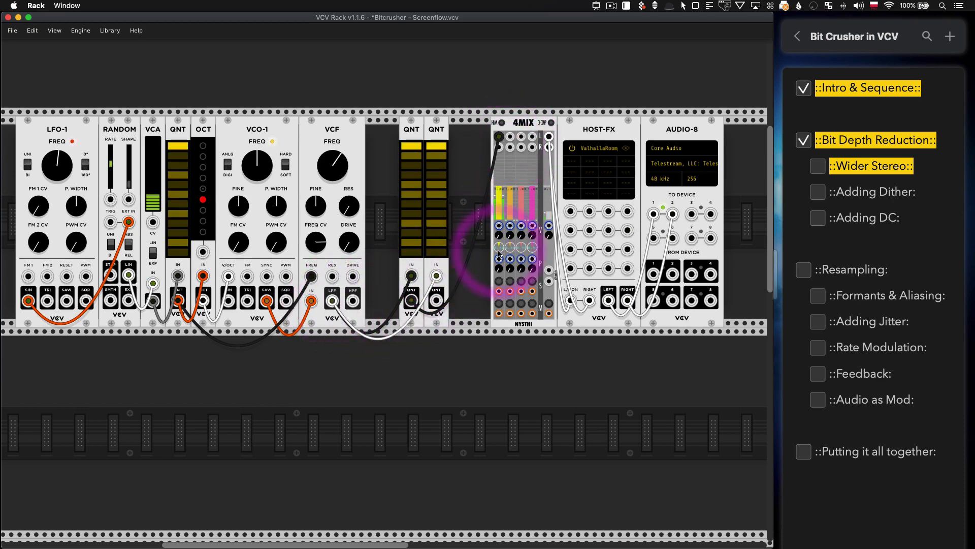
drag(498, 249, 514, 418)
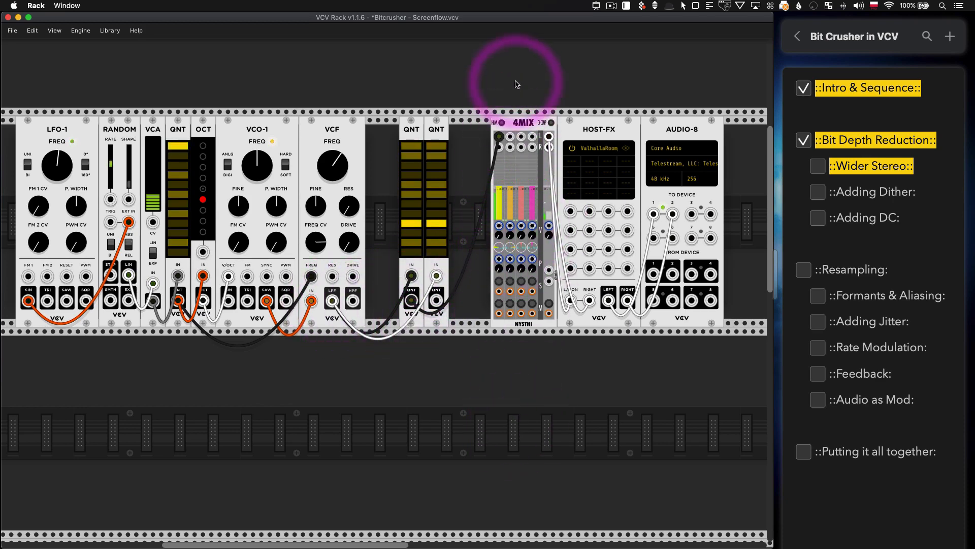
drag(510, 136, 436, 300)
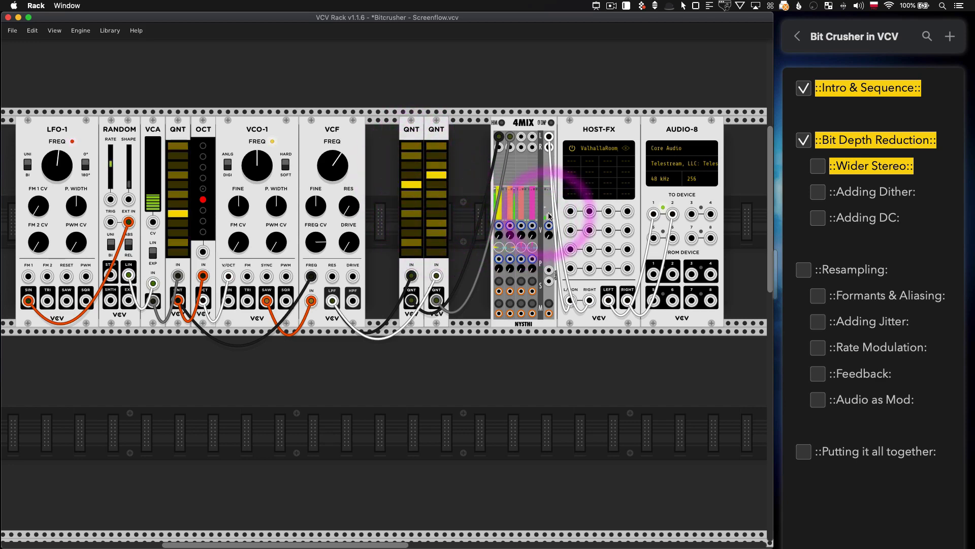
drag(551, 210, 550, 214)
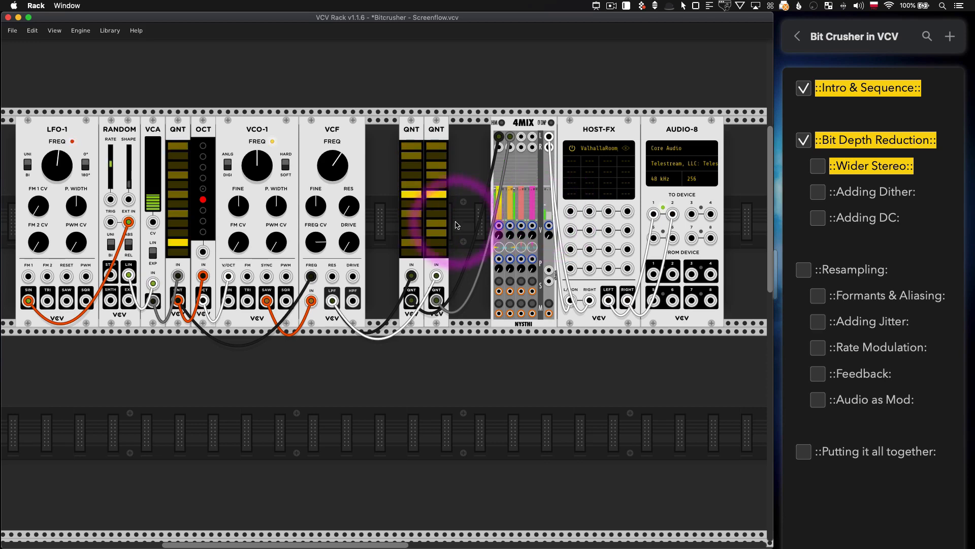
Duplicate the audio QNT twice more and route the VCF's LPF output through both copies into 4MIX channels 3 and 4.
scroll(509, 234, down, 5)
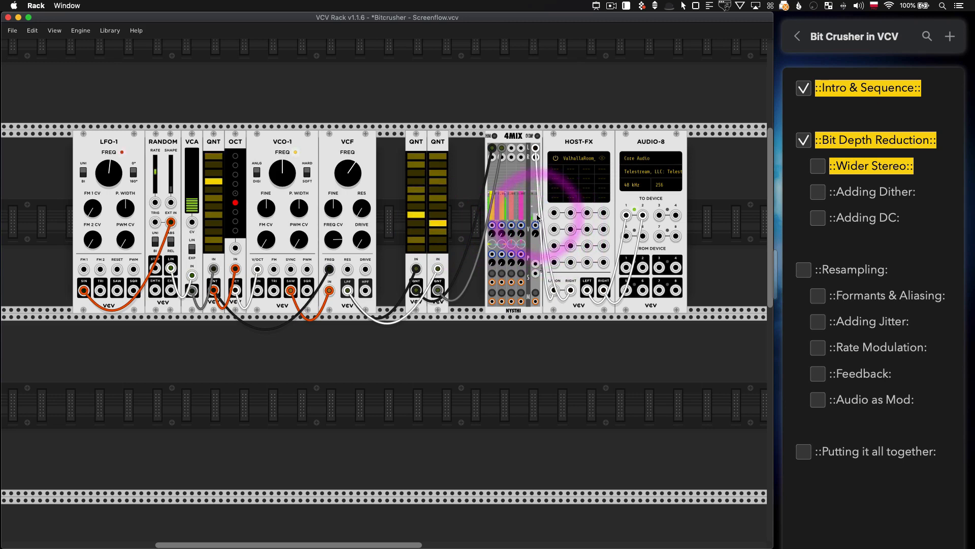
drag(442, 147, 422, 147)
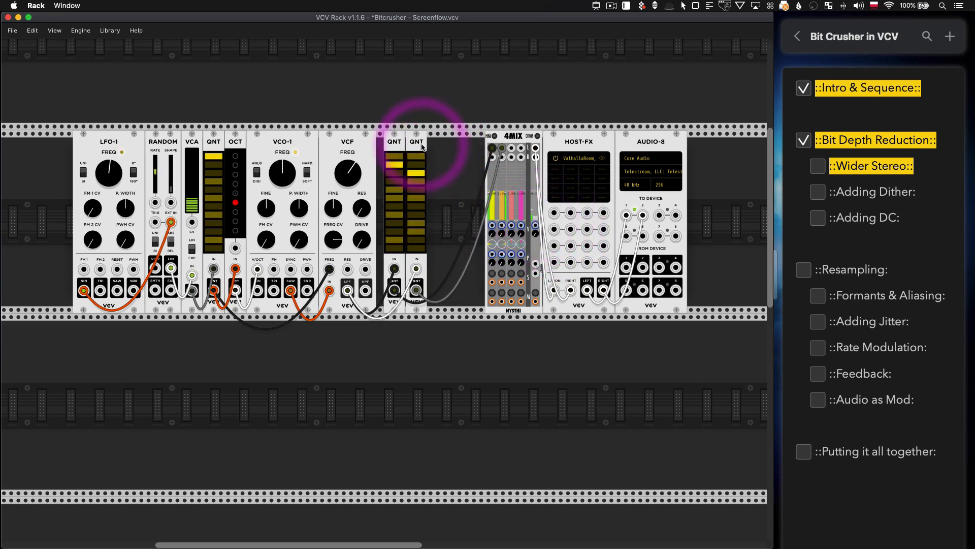
key(super+d)
key(super+d)
drag(438, 269, 348, 296)
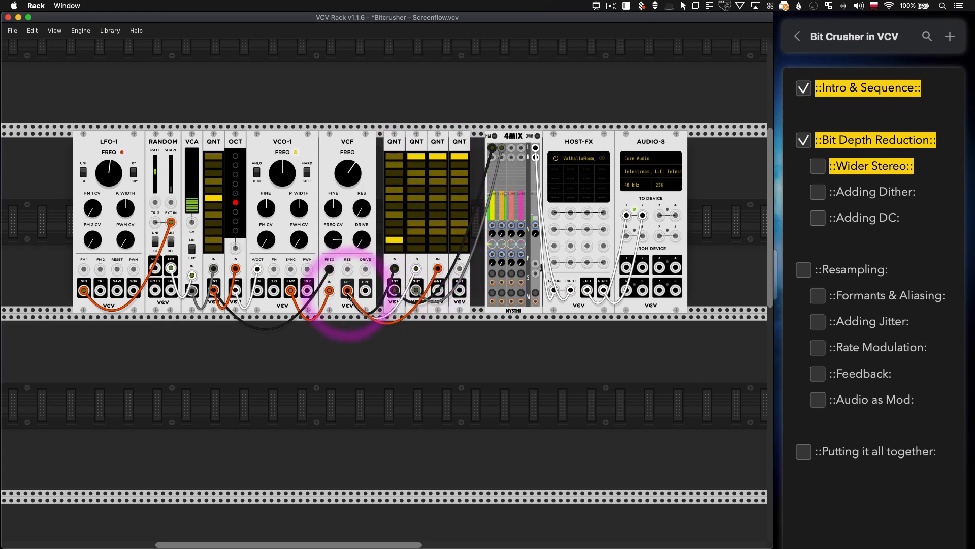
drag(460, 269, 348, 292)
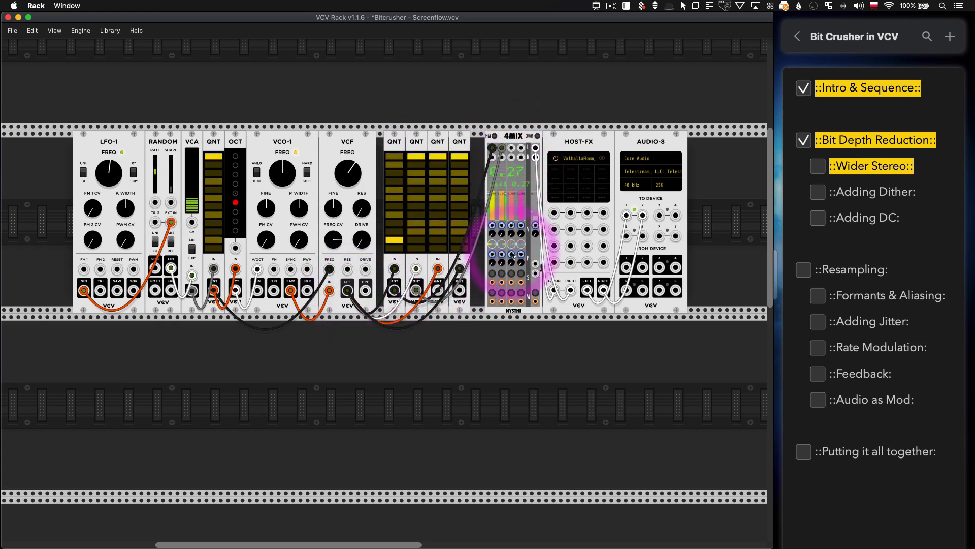
mouse_move(511, 147)
mouse_down()
mouse_move(471, 278)
mouse_move(439, 295)
mouse_move(525, 163)
mouse_move(522, 150)
mouse_up()
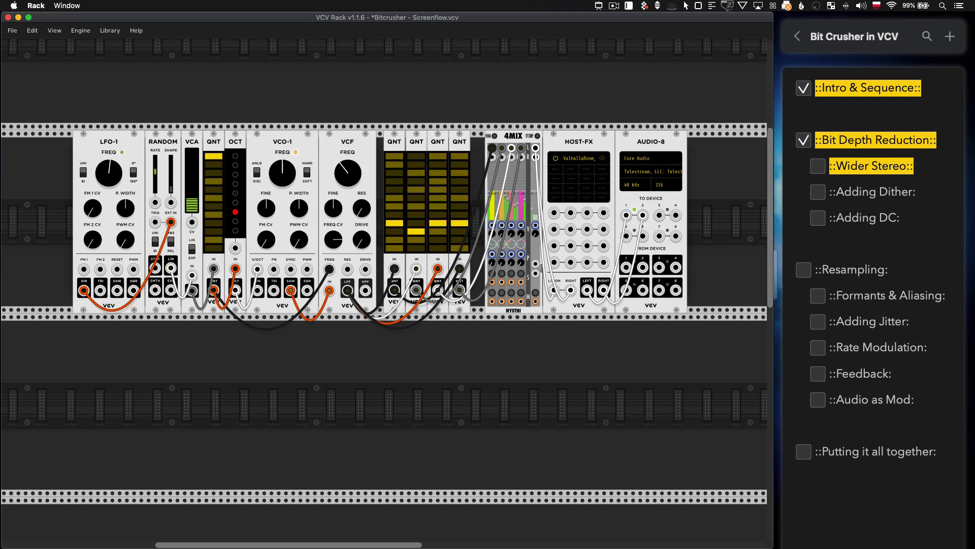
Open a gap between the VCF and the four audio QNTs and place a VCV MIXER module in it.
drag(348, 163, 289, 163)
drag(406, 147, 537, 221)
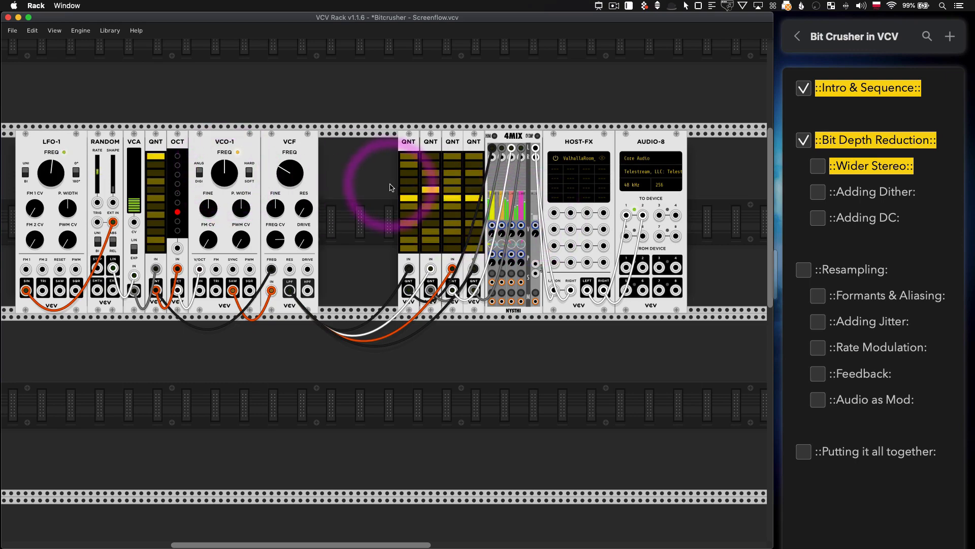
right_click(355, 171)
text(mix)
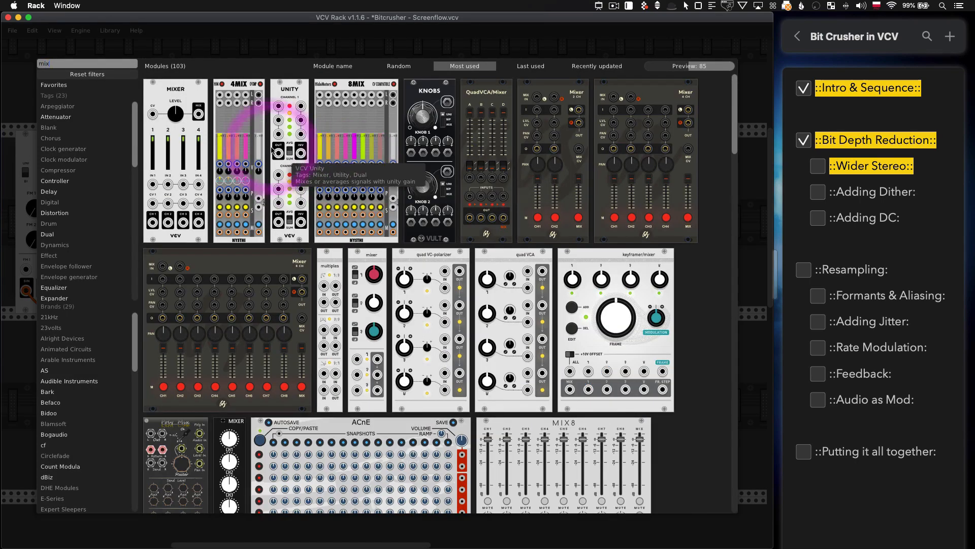
click(179, 106)
click(393, 161)
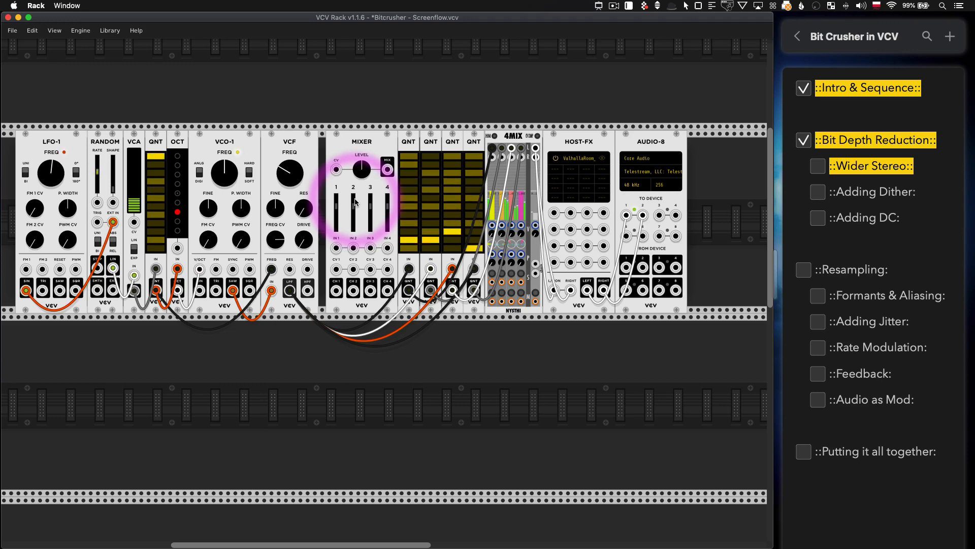
Reroute the VCF's LPF output into MIXER input 1 and patch the MIX output to all four audio QNTs.
right_click(409, 268)
right_click(431, 269)
right_click(452, 269)
right_click(474, 269)
drag(290, 290, 336, 248)
mouse_move(388, 168)
mouse_down()
mouse_move(409, 269)
mouse_move(446, 273)
mouse_move(462, 247)
mouse_move(388, 169)
mouse_up()
drag(297, 175, 297, 142)
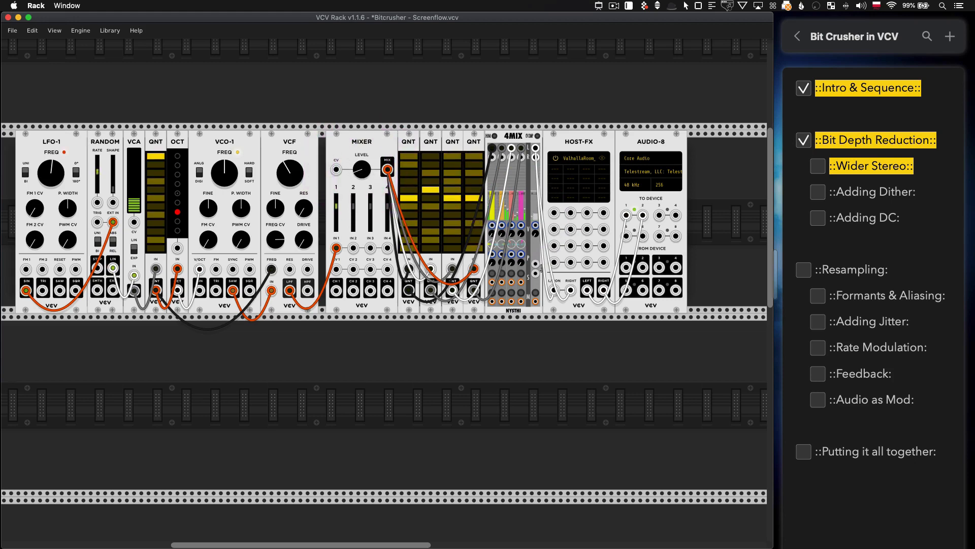
click(538, 188)
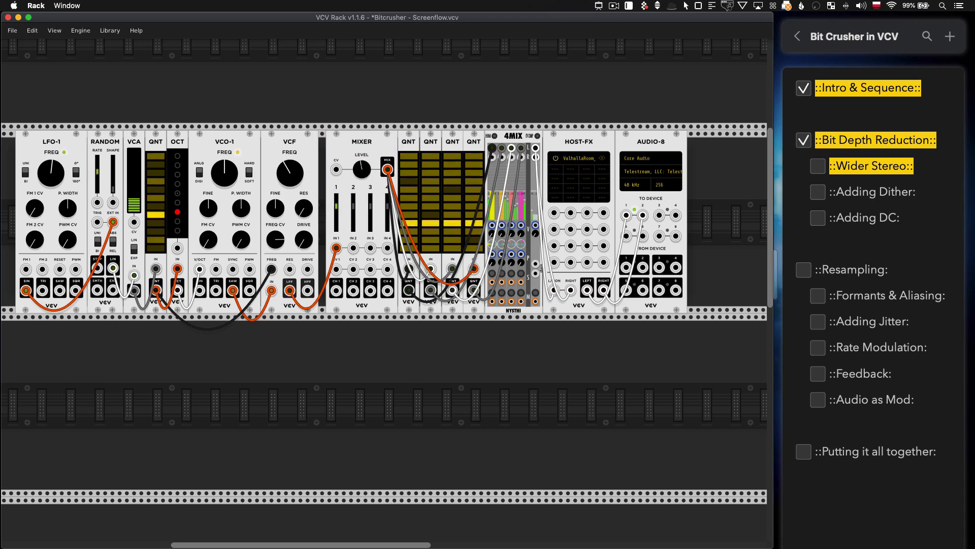
Check off Wider Stereo in the notes and highlight the Adding Dither item by adding its closing colon.
click(920, 165)
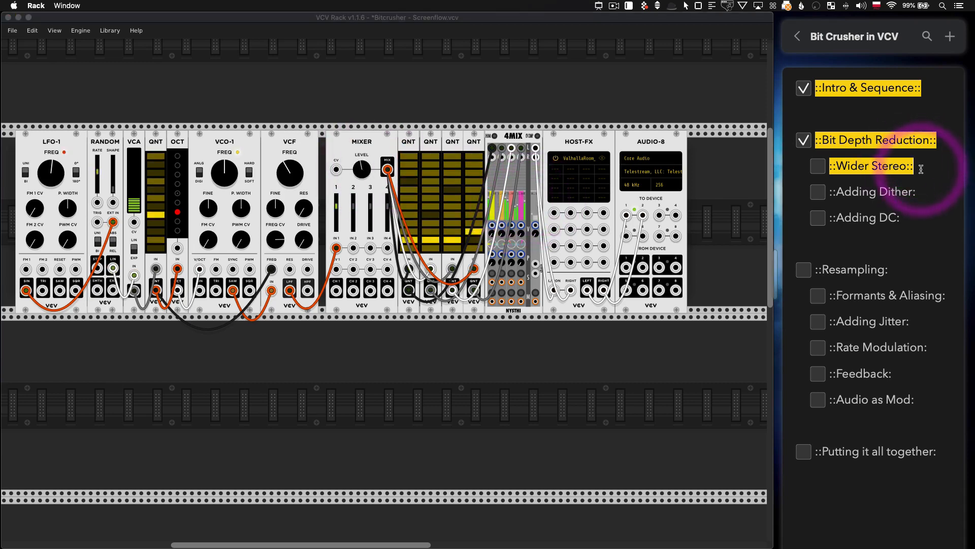
click(818, 166)
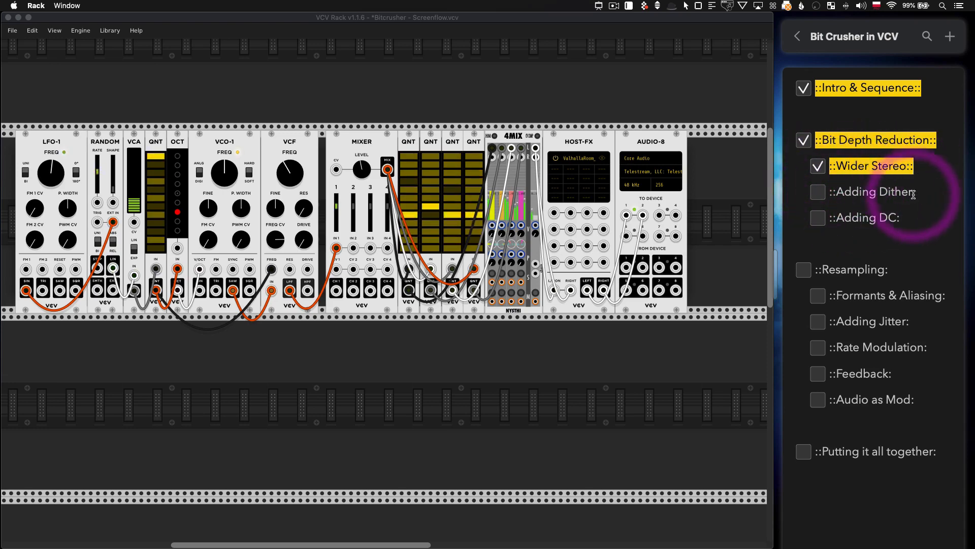
click(931, 203)
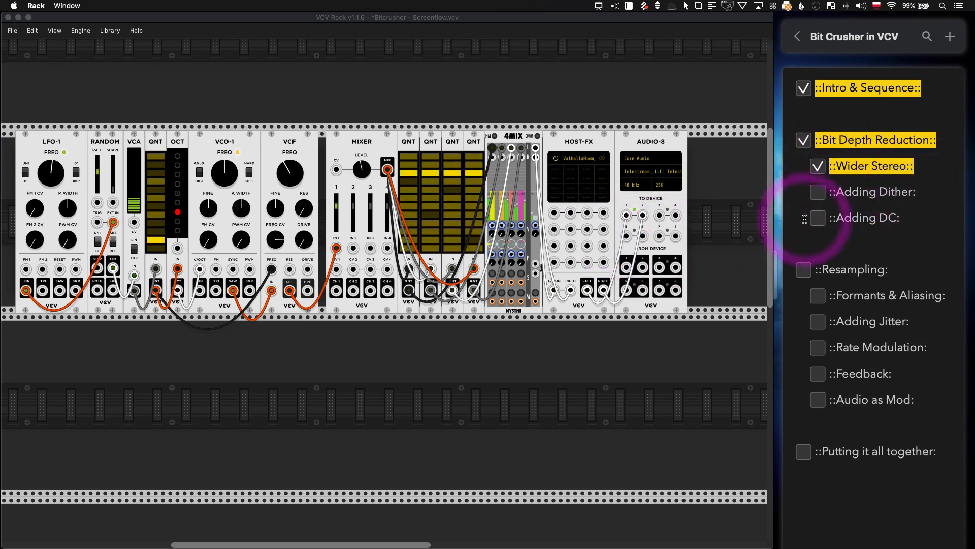
text(:)
click(823, 202)
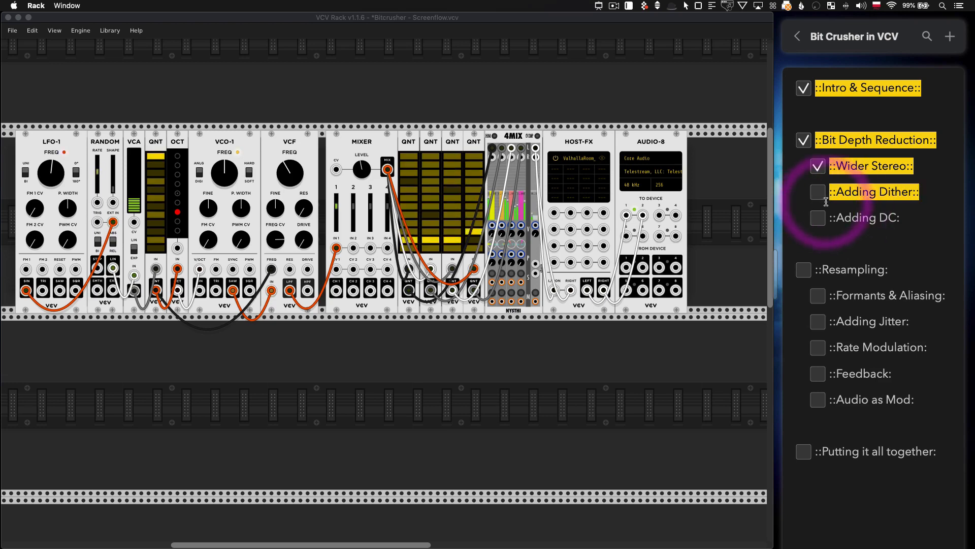
click(830, 198)
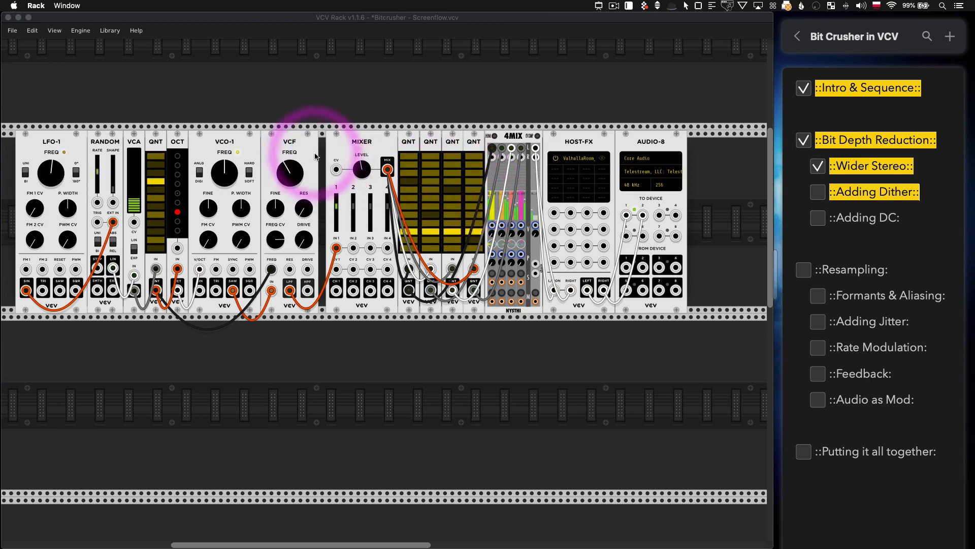
Add a Noise module before MIXER and patch its white output to input 2 and its red output to input 3.
click(537, 209)
scroll(306, 156, right, 2)
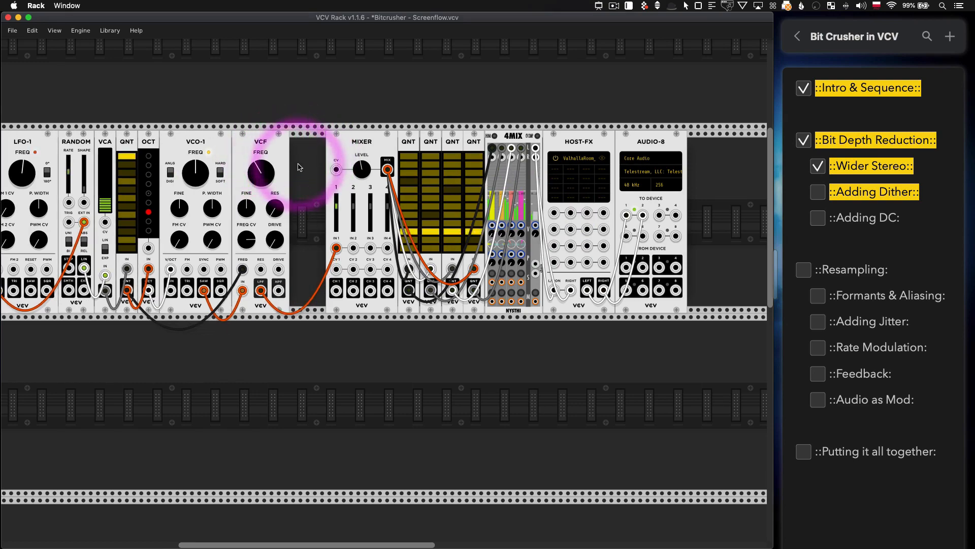
key(Return)
text(noi)
drag(155, 107, 326, 152)
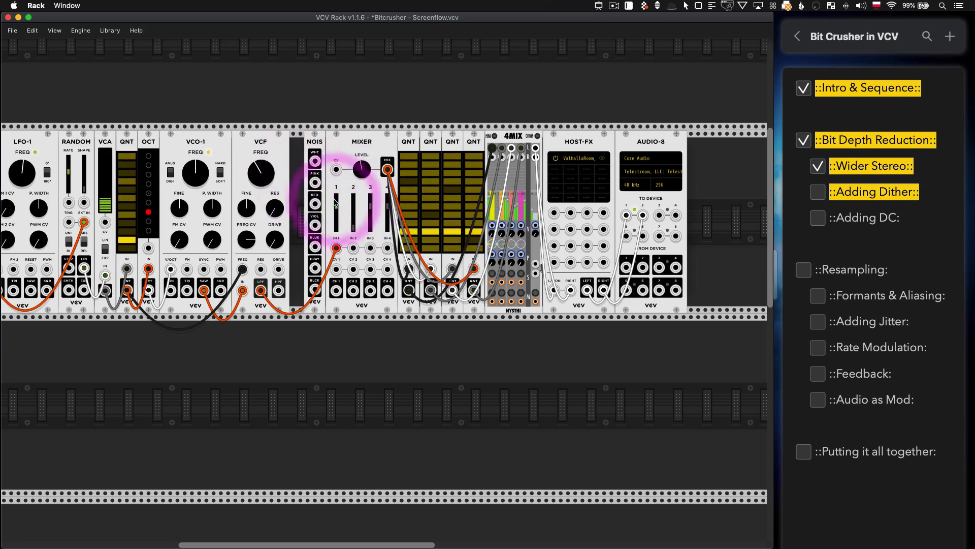
drag(315, 161, 353, 247)
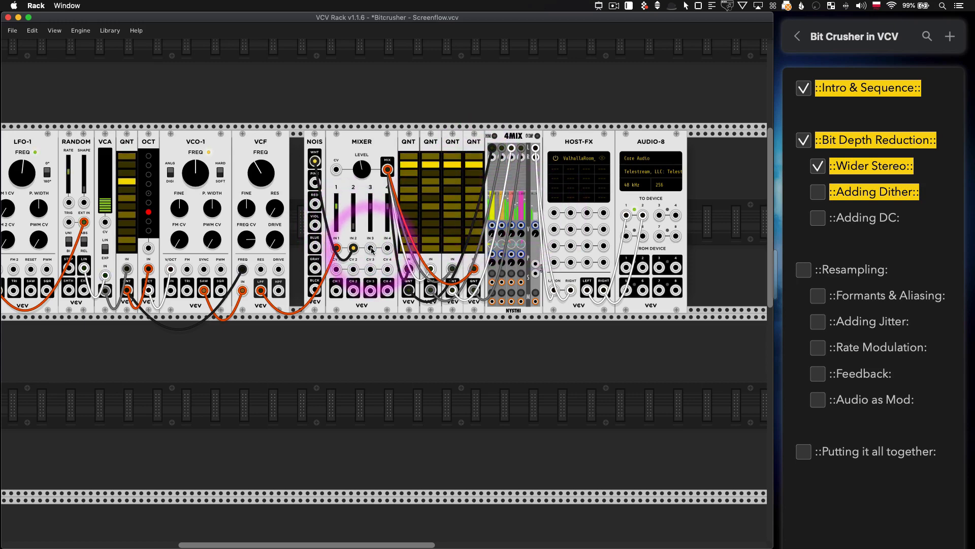
drag(371, 248, 315, 203)
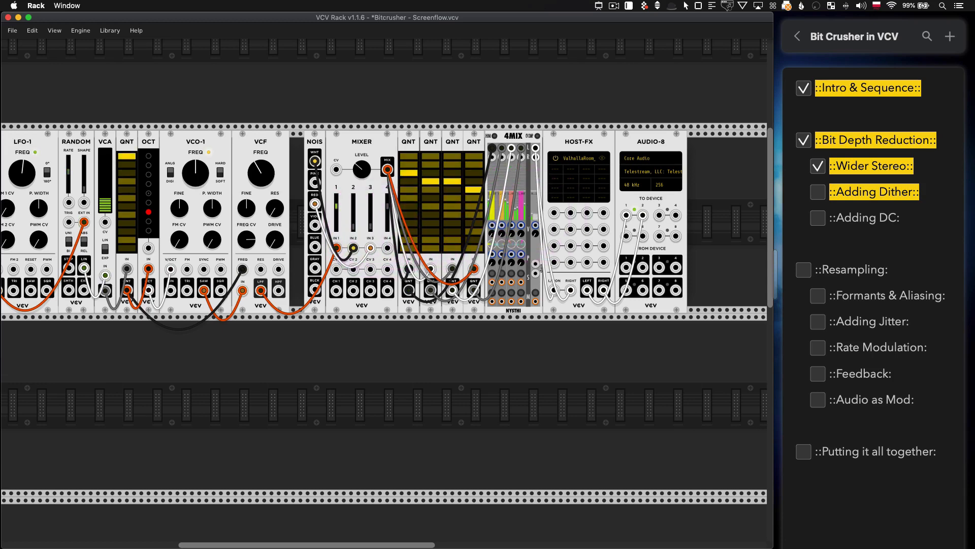
Check off Adding Dither, highlight the Adding DC note with a closing colon, and widen the gap between the VCF and Noise module.
click(818, 192)
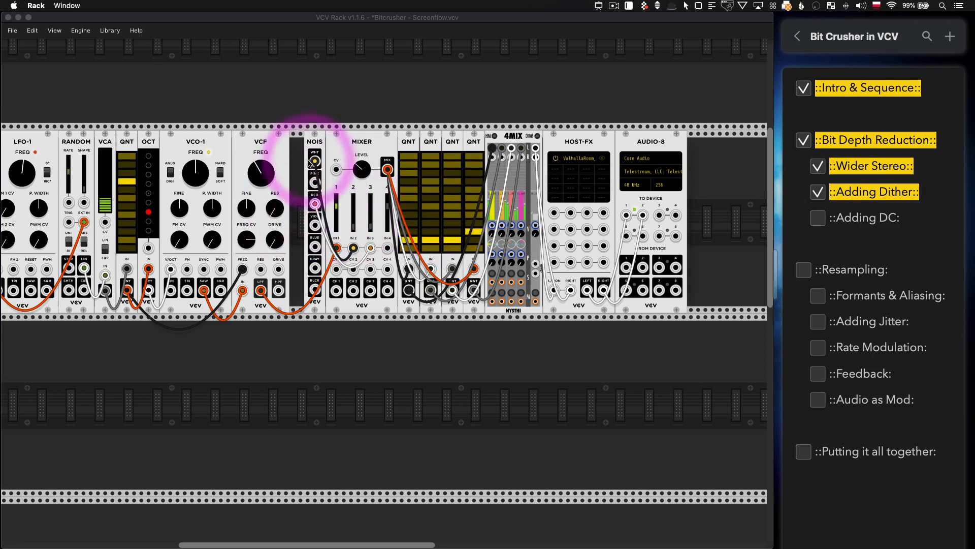
scroll(306, 158, left, 2)
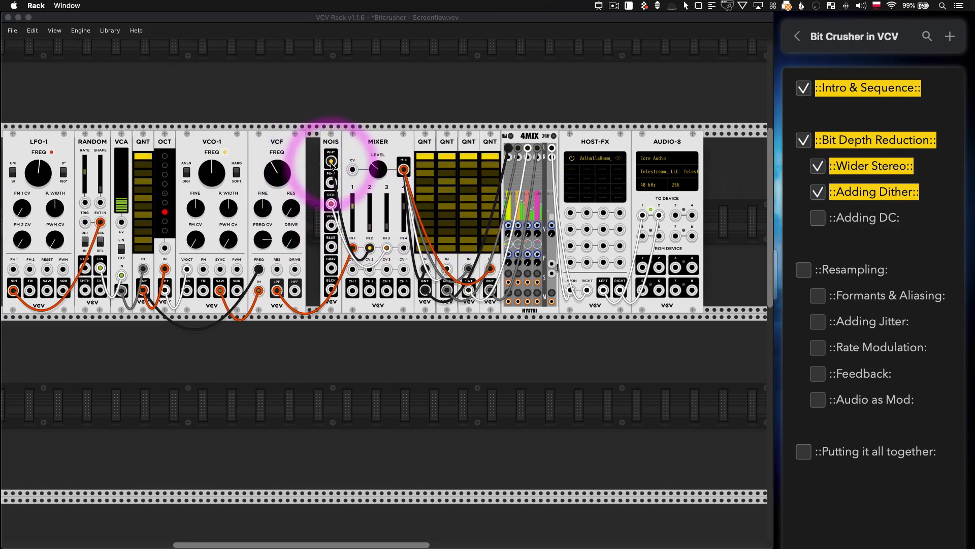
click(291, 112)
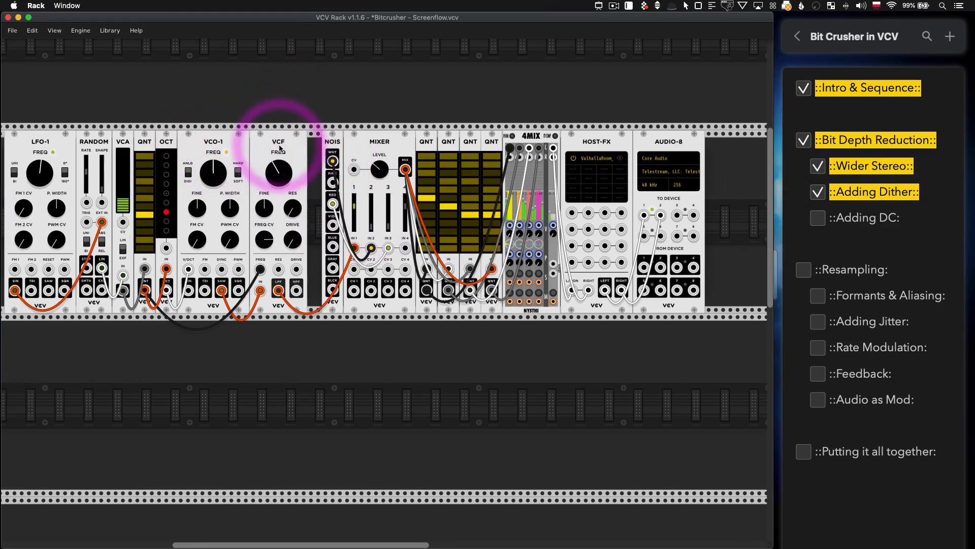
drag(277, 150, 224, 149)
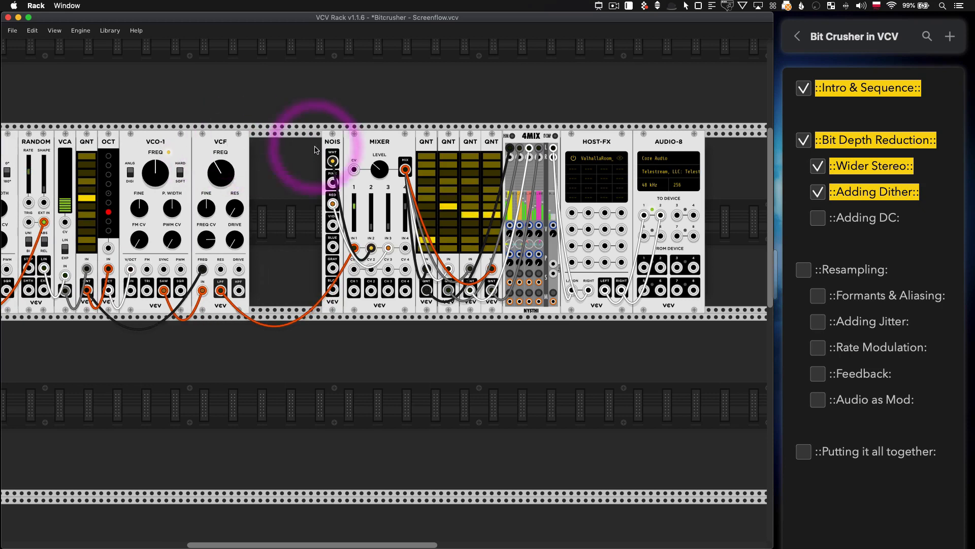
click(905, 219)
text(:)
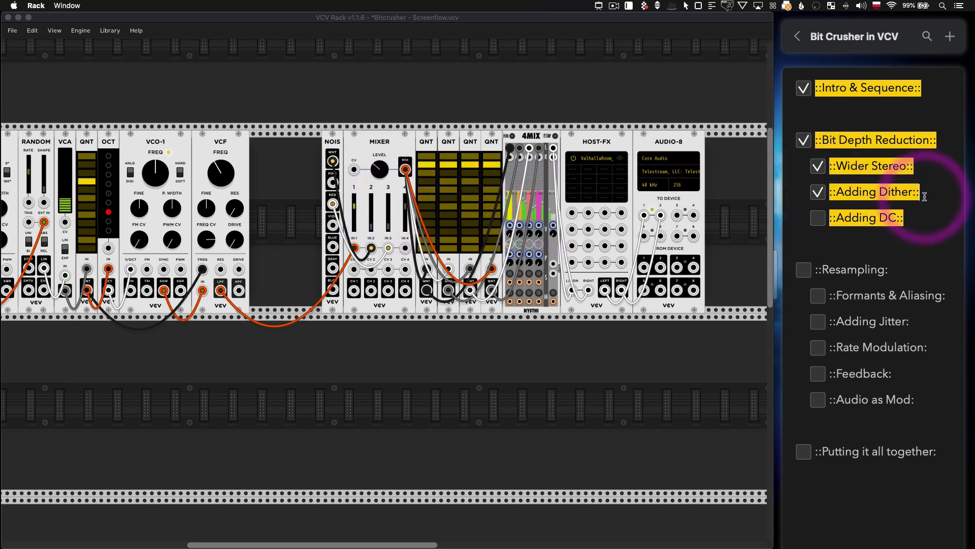
click(288, 261)
scroll(276, 226, left, 1)
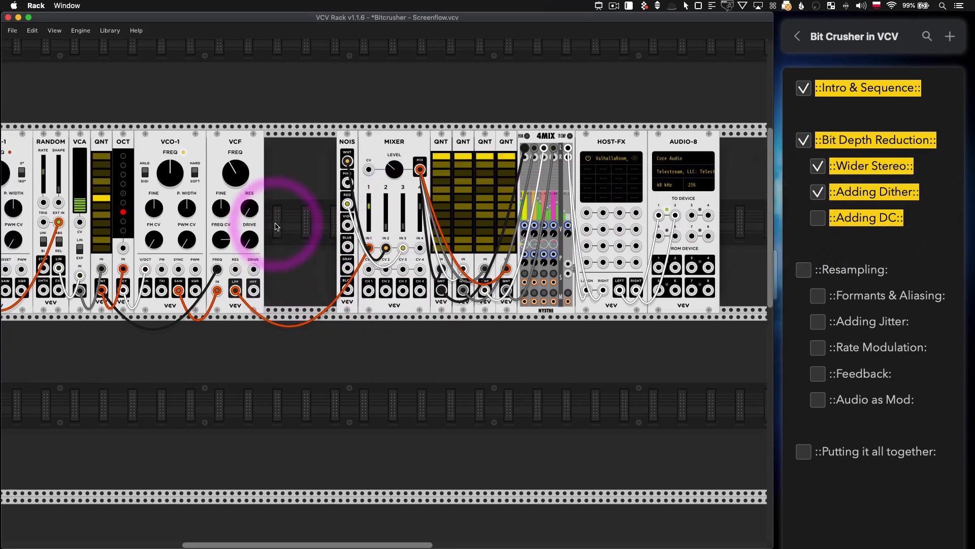
Remove the closing colons from Adding Dither, Wider Stereo, Bit Depth Reduction and Intro & Sequence in the notes to clear their highlights.
scroll(276, 226, left, 3)
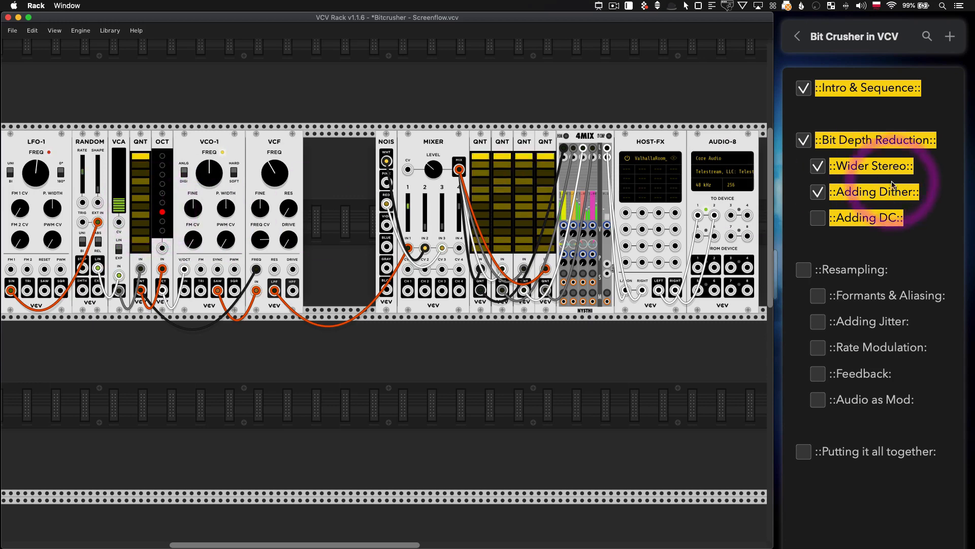
click(927, 193)
key(BackSpace)
click(921, 168)
key(BackSpace)
click(938, 145)
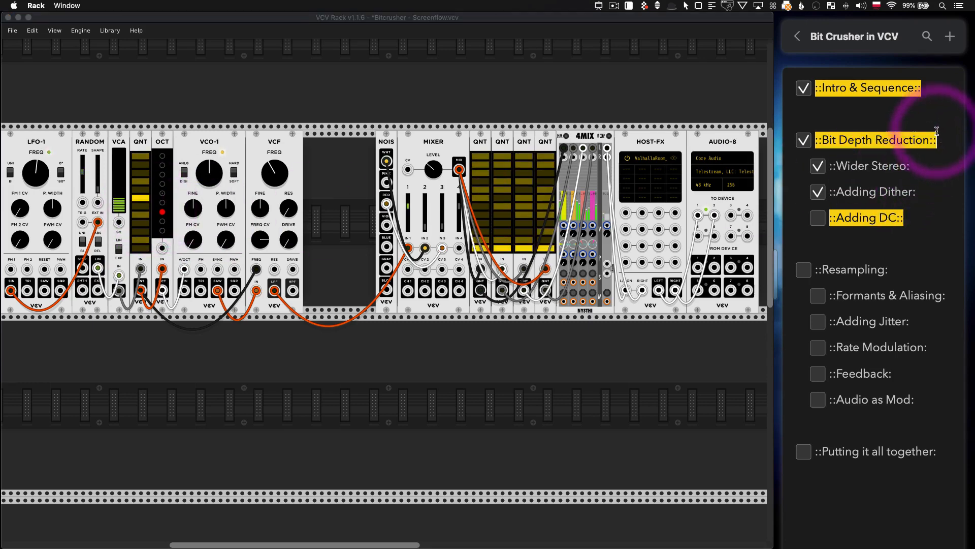
key(BackSpace)
click(921, 89)
key(BackSpace)
Duplicate the LFO-1 beside RANDOM and place the copy in the gap right after the VCF.
click(322, 163)
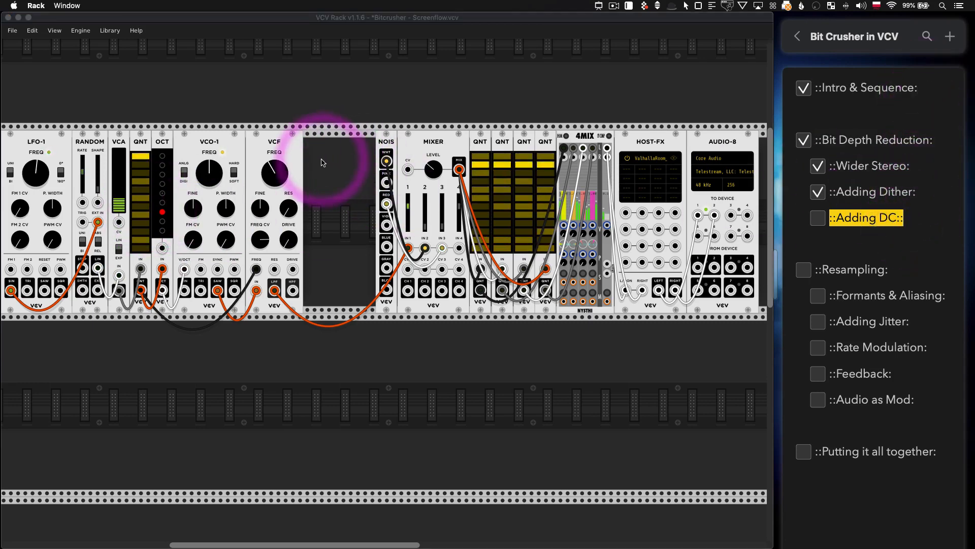
click(48, 148)
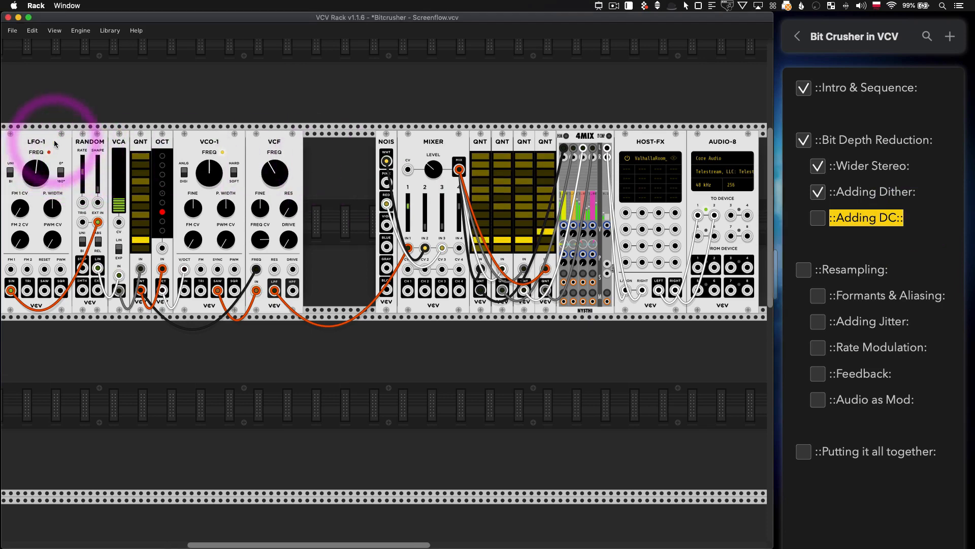
key(super+d)
drag(44, 71, 381, 184)
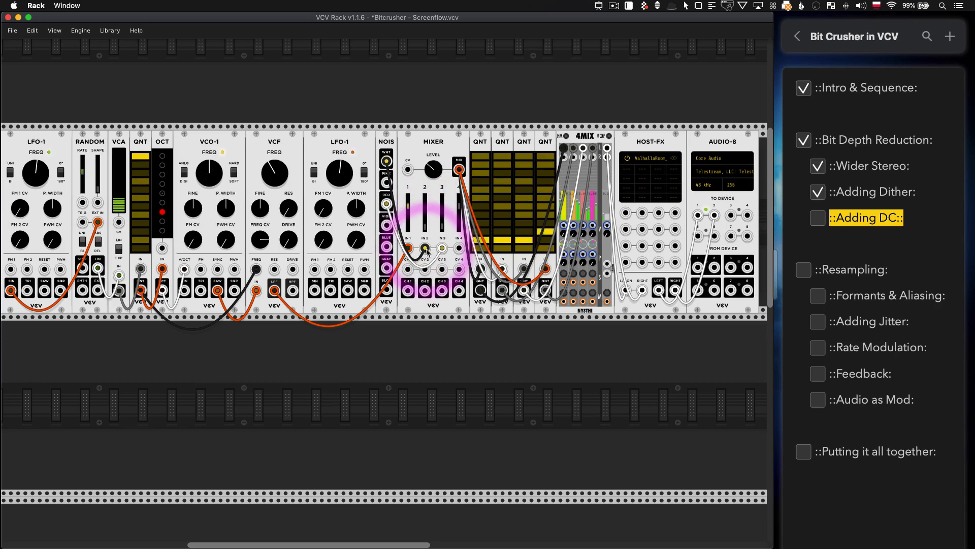
Delete the Noise module and move the new LFO-1 up against MIXER.
drag(425, 248, 397, 238)
key(BackSpace)
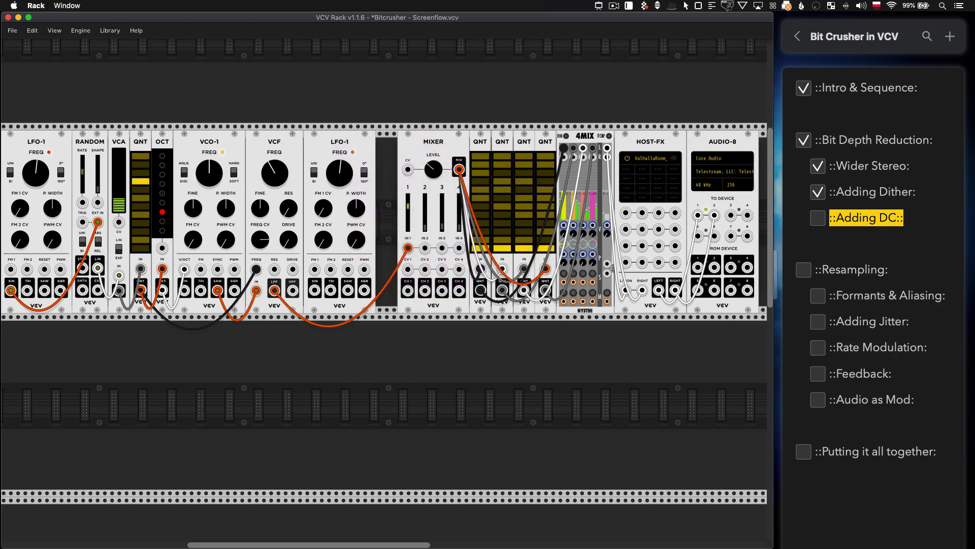
drag(352, 153, 414, 157)
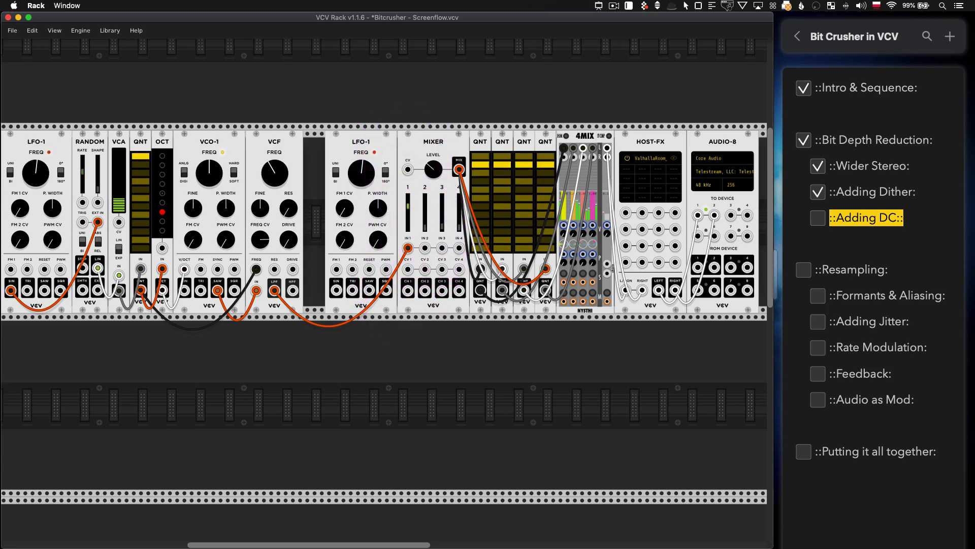
Feed the new LFO-1's TRI output into MIXER input 2 at about half level, and lower the LFO's frequency.
drag(426, 230, 425, 214)
drag(425, 247, 356, 297)
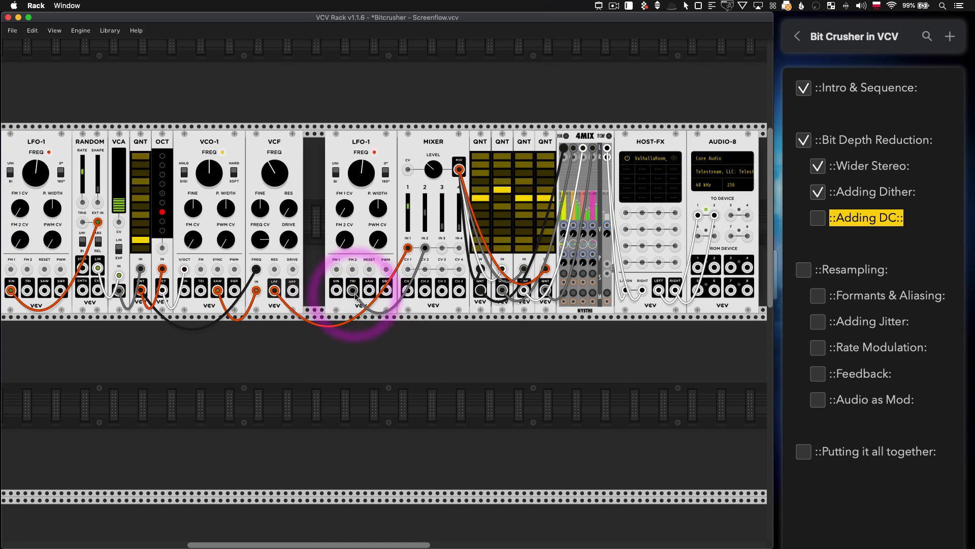
drag(366, 169, 366, 192)
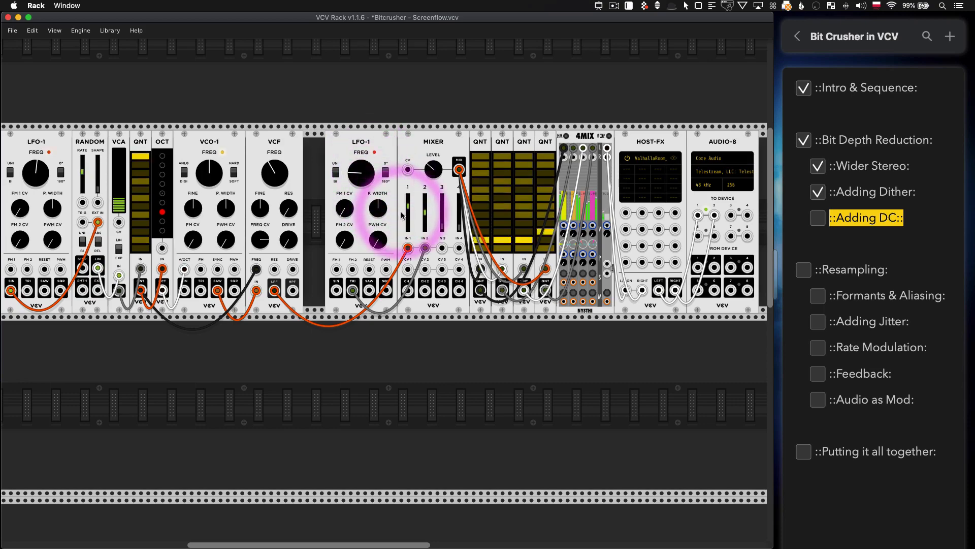
Add a Scope module above MIXER and the QNTs, and patch MIXER's MIX output to its X IN.
scroll(446, 319, up, 2)
scroll(446, 319, up, 2)
right_click(450, 191)
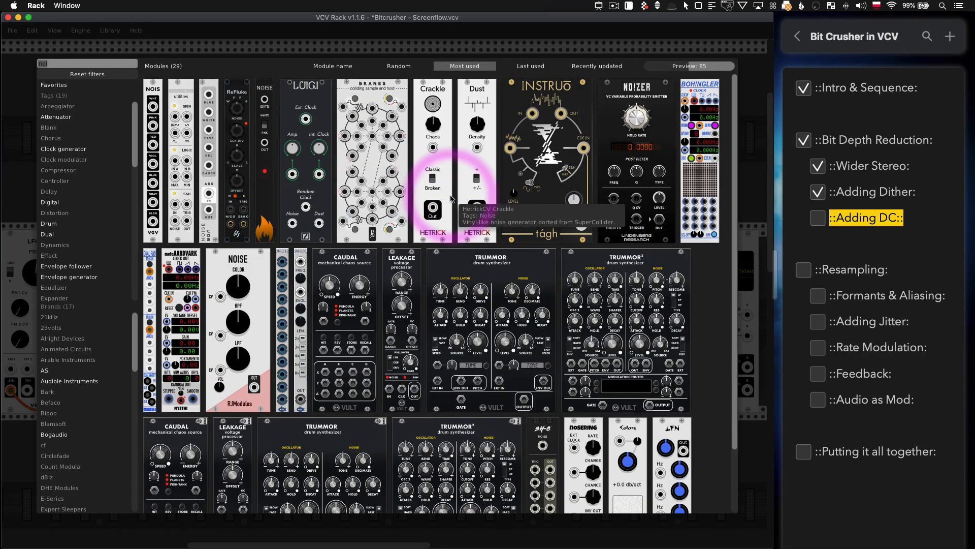
text(sco)
drag(218, 134, 468, 98)
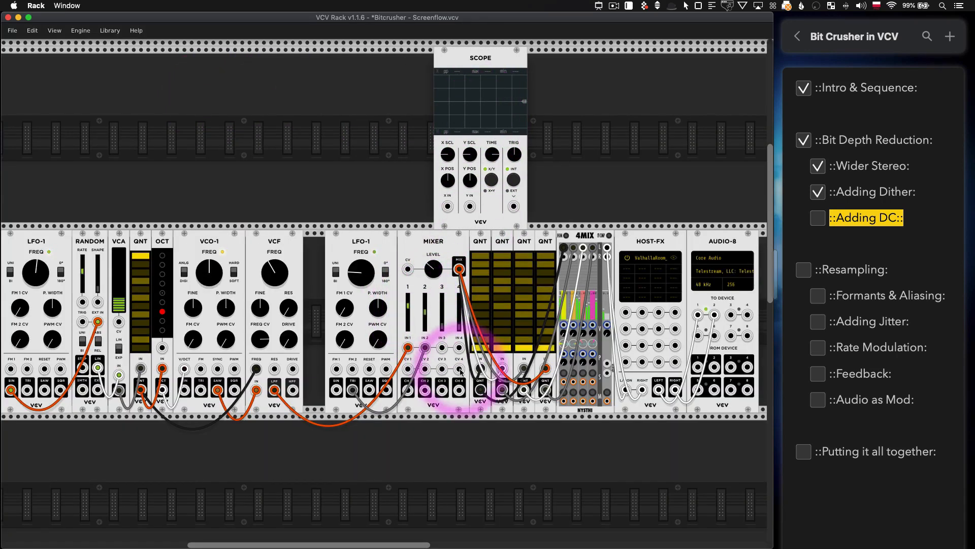
drag(447, 207, 458, 269)
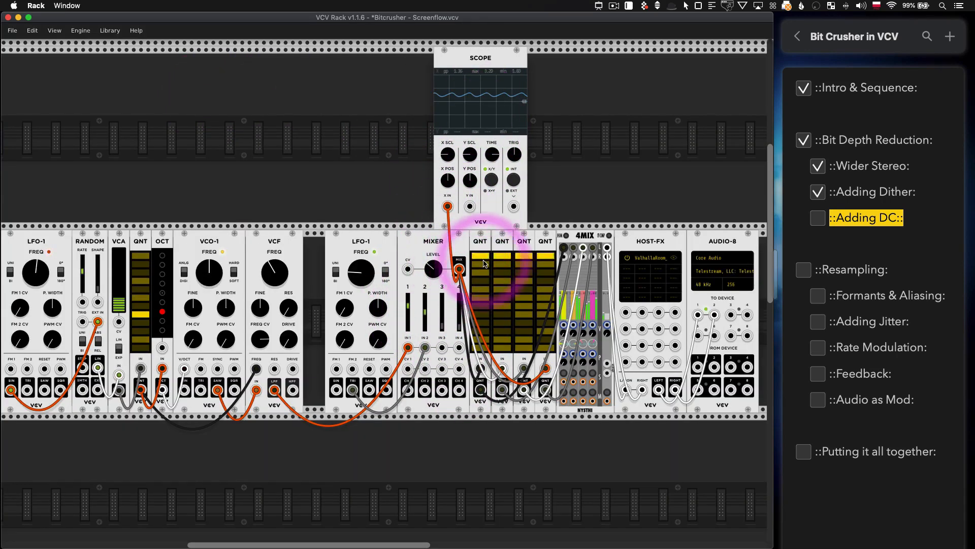
Turn down the Scope's TIME to show a longer window, and fine-tune the frequency of the LFO-1 feeding MIXER.
drag(491, 156, 492, 243)
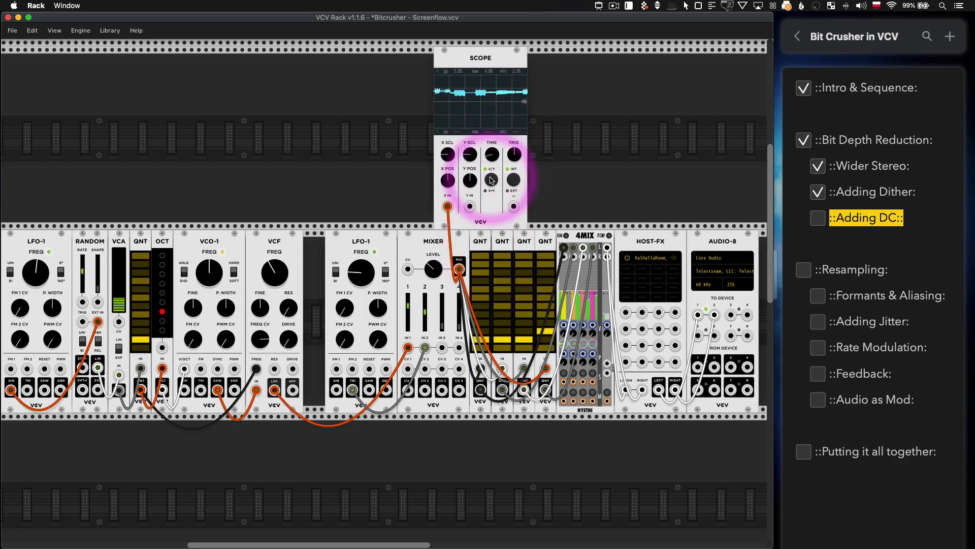
drag(489, 157, 489, 152)
drag(361, 273, 385, 291)
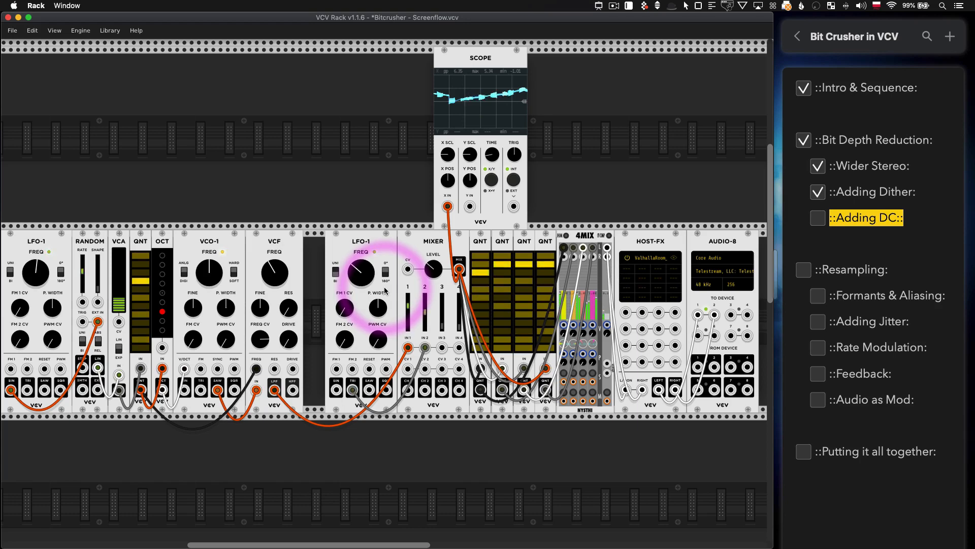
click(487, 175)
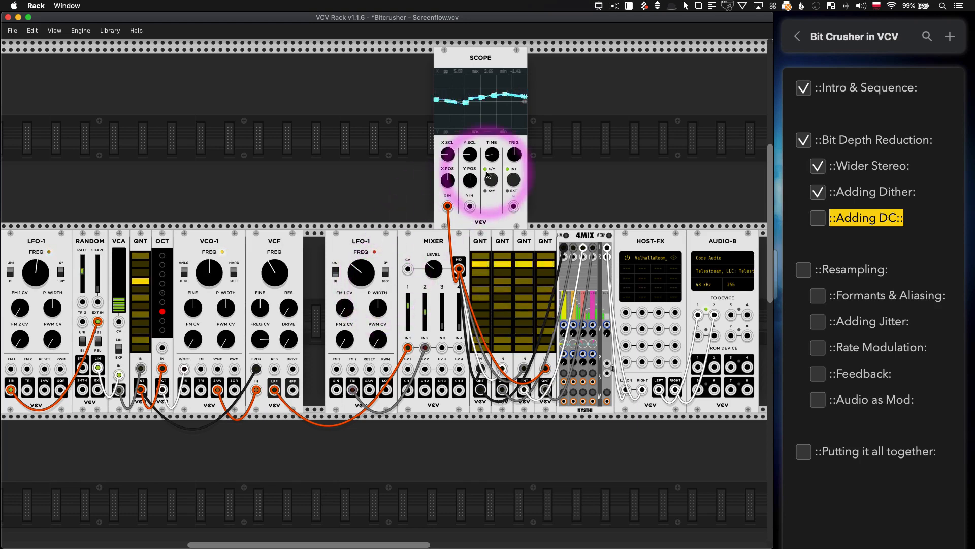
drag(363, 274, 363, 285)
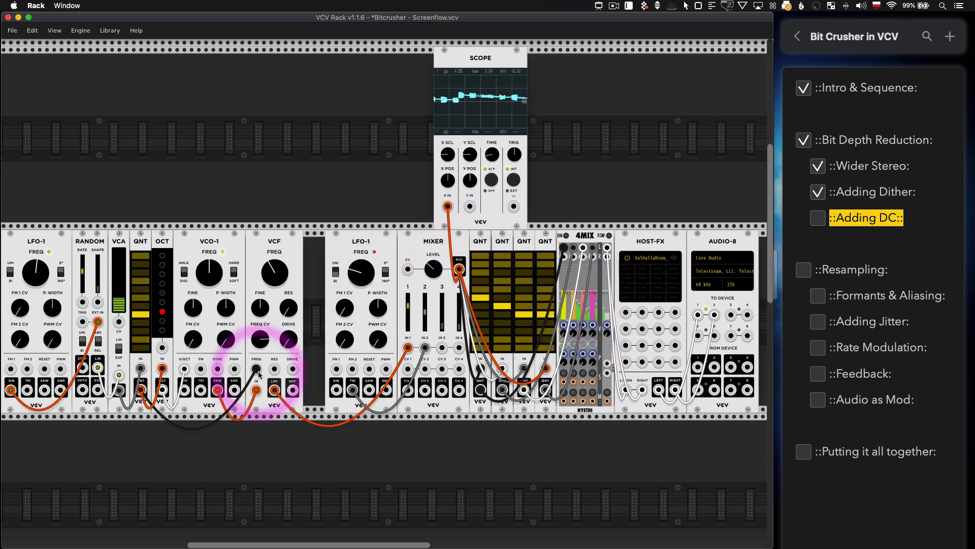
Unplug the QNT output's cables from the VCF's FREQ input and the OCT input, and restore both connections.
scroll(260, 366, left, 3)
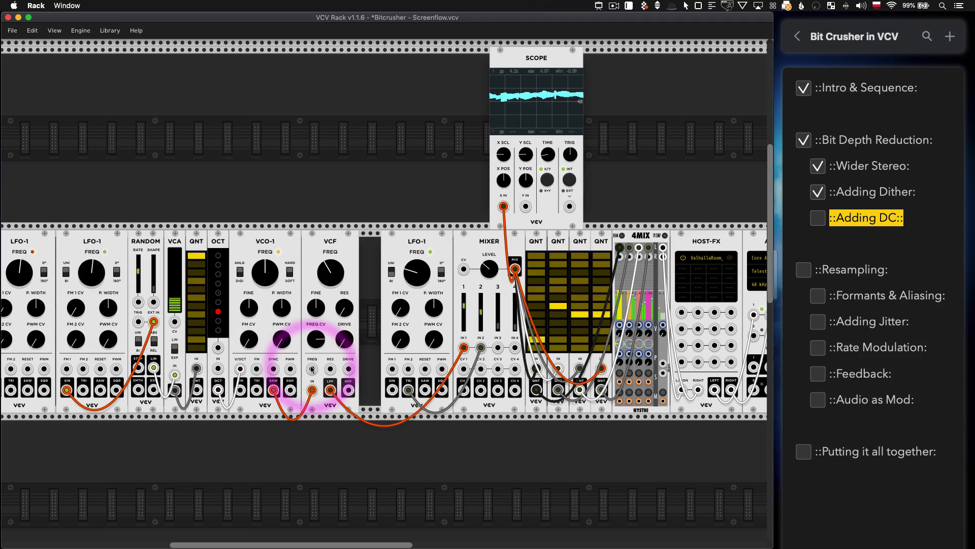
drag(312, 369, 218, 369)
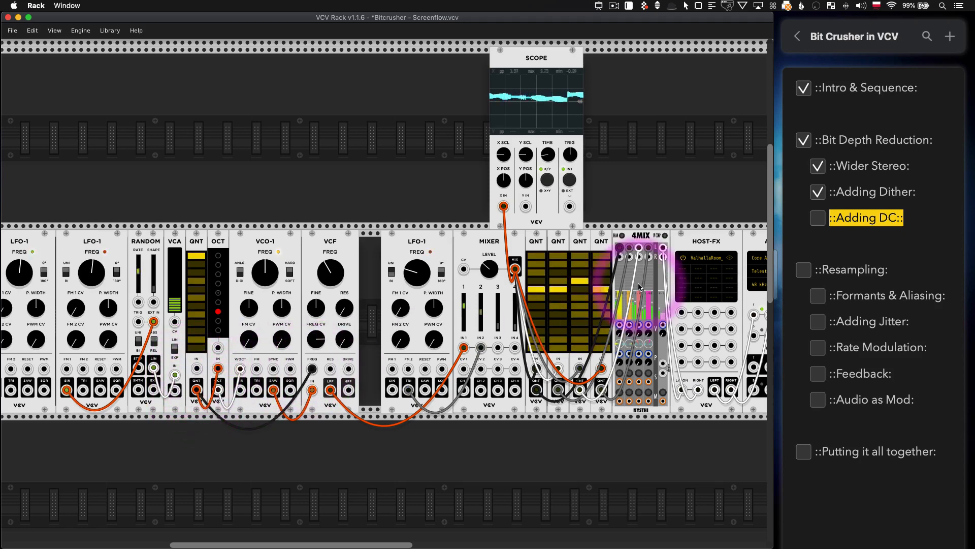
Check off Adding DC in the notes and clear its highlight by removing the extra closing colon.
scroll(469, 281, right, 2)
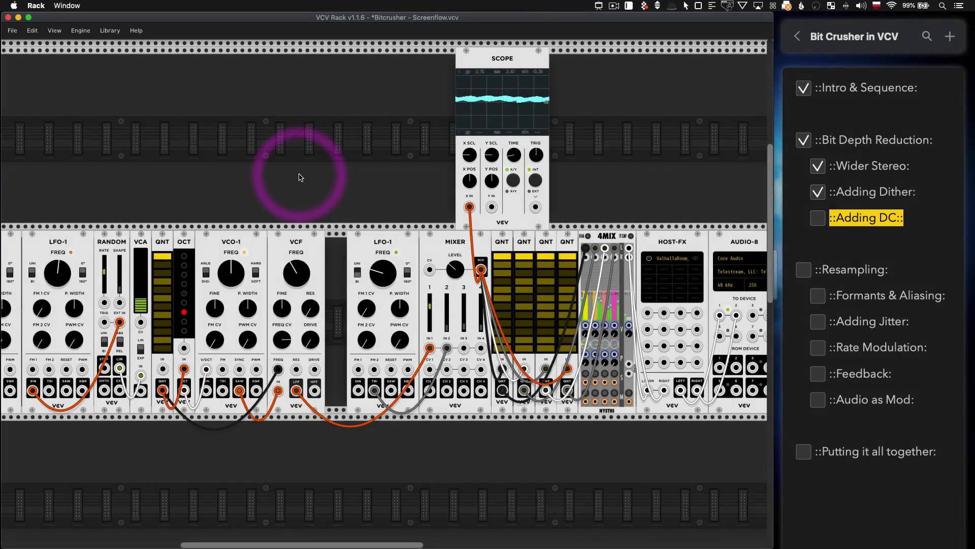
click(818, 217)
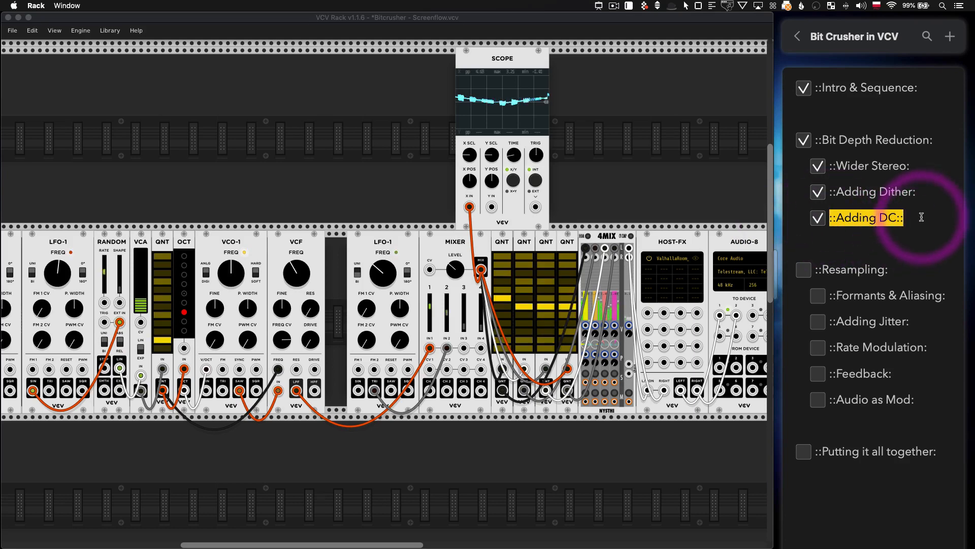
key(BackSpace)
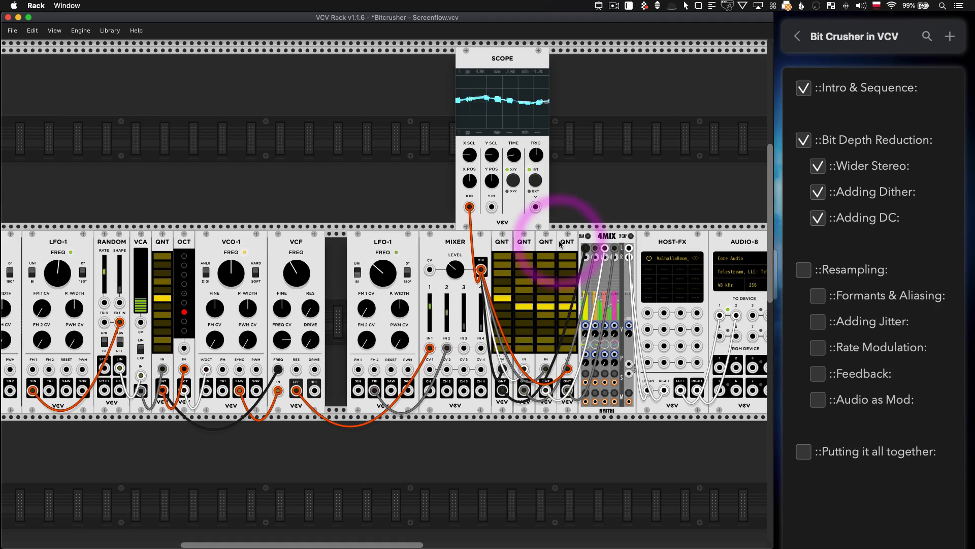
Delete the Scope, the LFO-1 next to MIXER, MIXER itself and the four audio QNTs.
key(BackSpace)
key(BackSpace)
key(BackSpace)
key(BackSpace)
key(BackSpace)
key(BackSpace)
key(BackSpace)
Highlight the Resampling heading in the notes by adding its second closing colon.
click(900, 270)
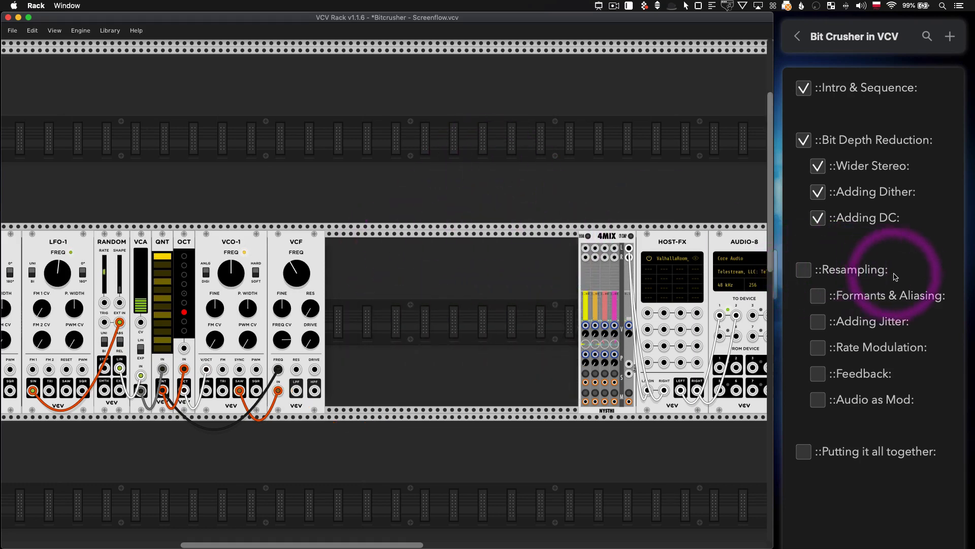
text(:)
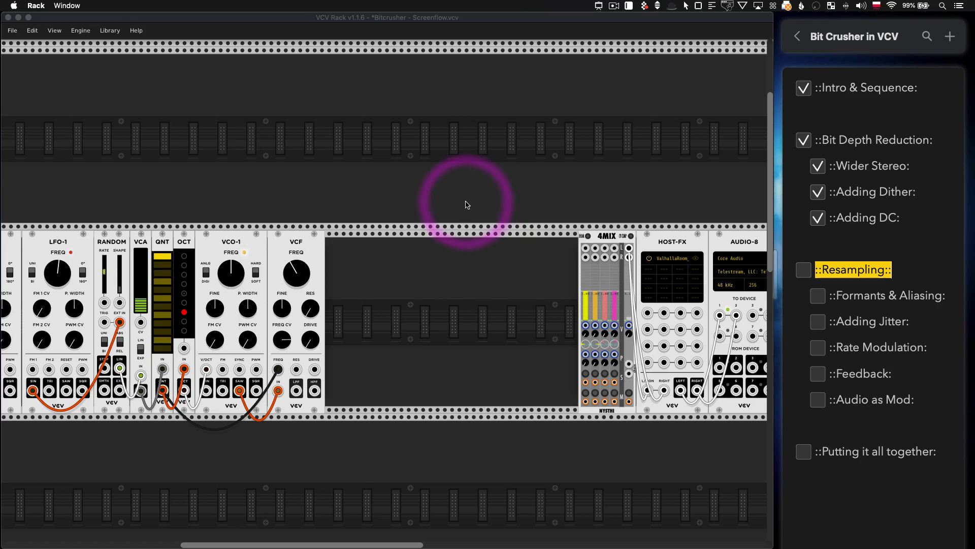
Duplicate the RANDOM module and place the copy in the empty space between the VCF and 4MIX.
scroll(468, 205, down, 1)
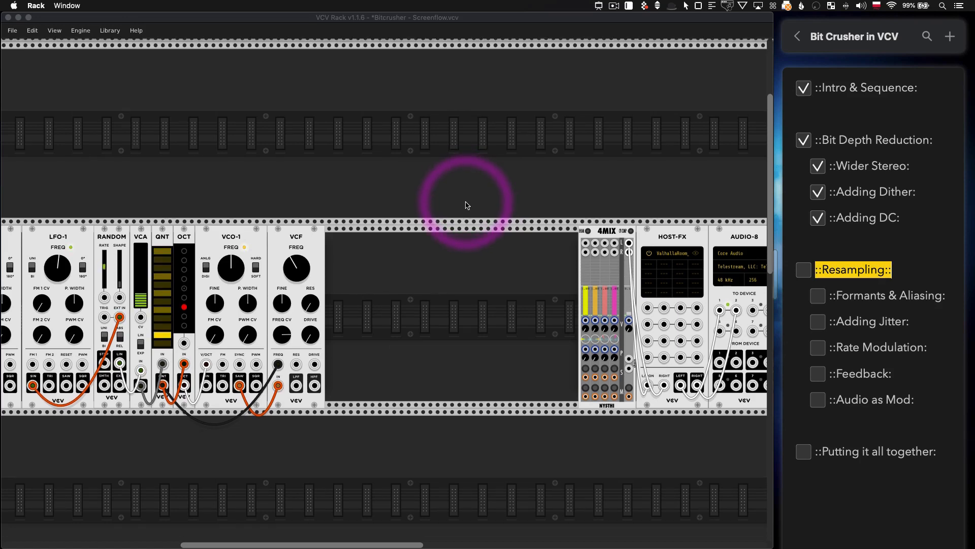
scroll(468, 204, down, 3)
scroll(466, 203, left, 5)
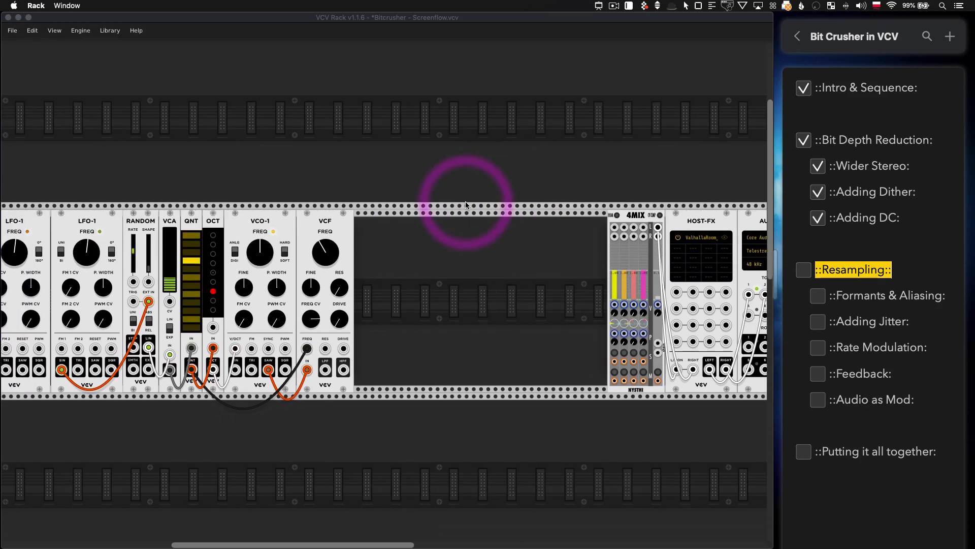
scroll(466, 204, left, 2)
scroll(466, 204, down, 1)
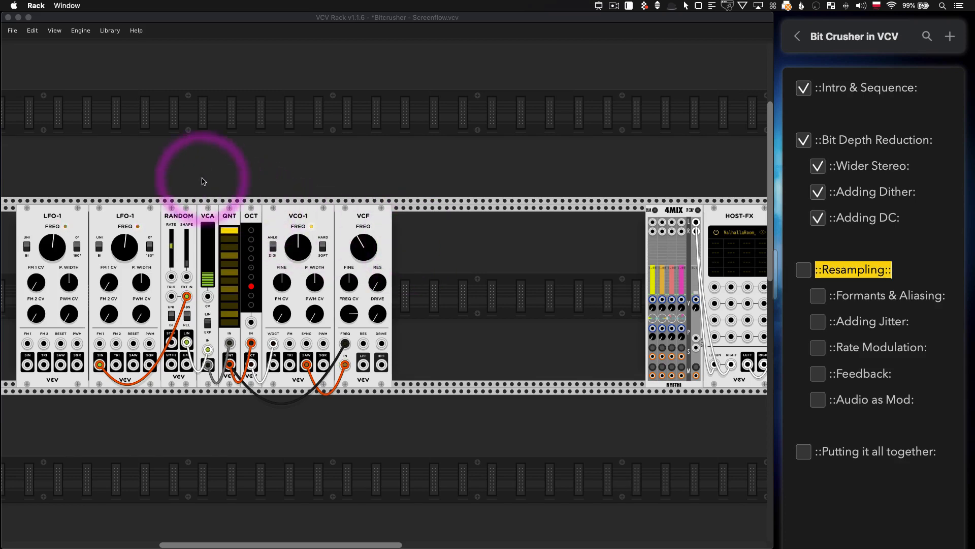
click(182, 217)
key(super+d)
drag(180, 145, 505, 315)
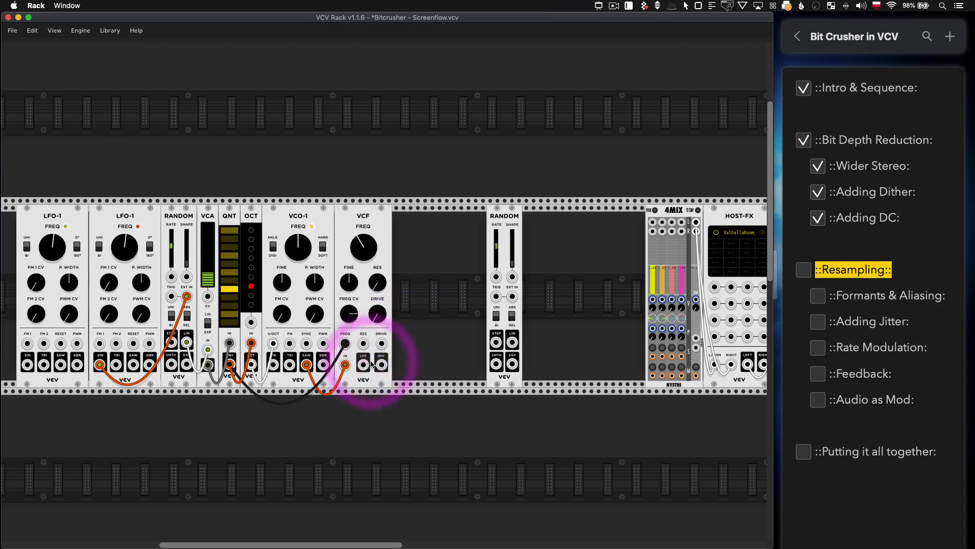
Patch the VCF's LPF output into the new RANDOM's EXT IN and its LIN output into 4MIX input 1, with RATE at 2000 Hz.
drag(363, 366, 513, 298)
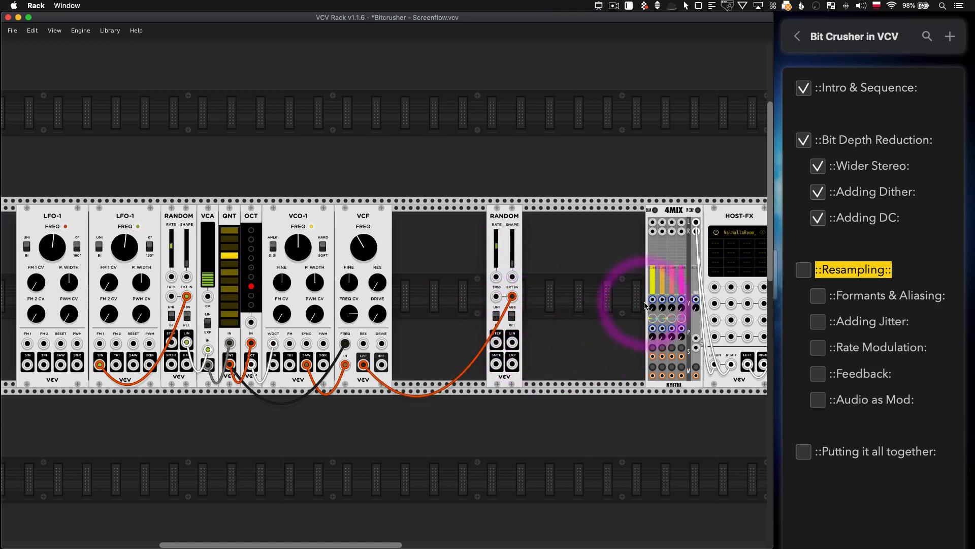
drag(510, 343, 651, 228)
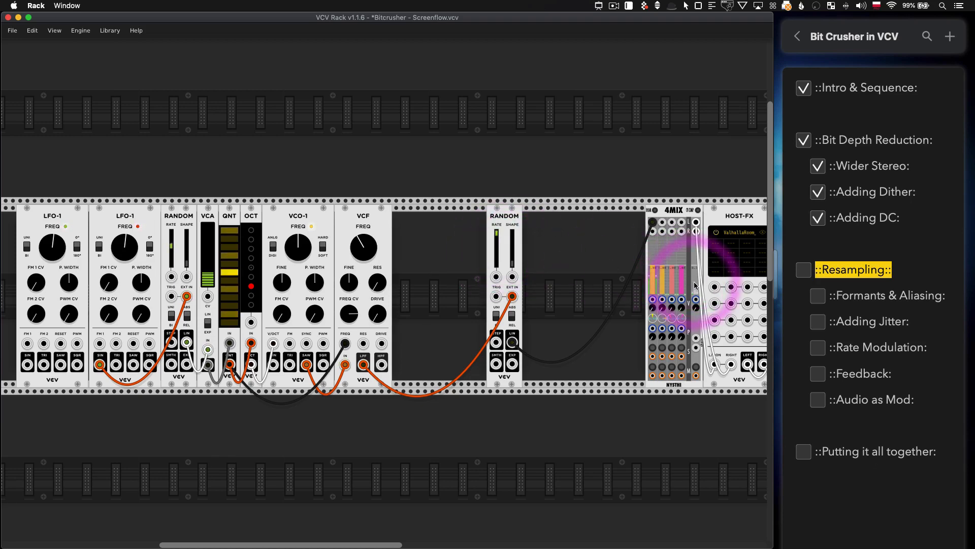
right_click(502, 230)
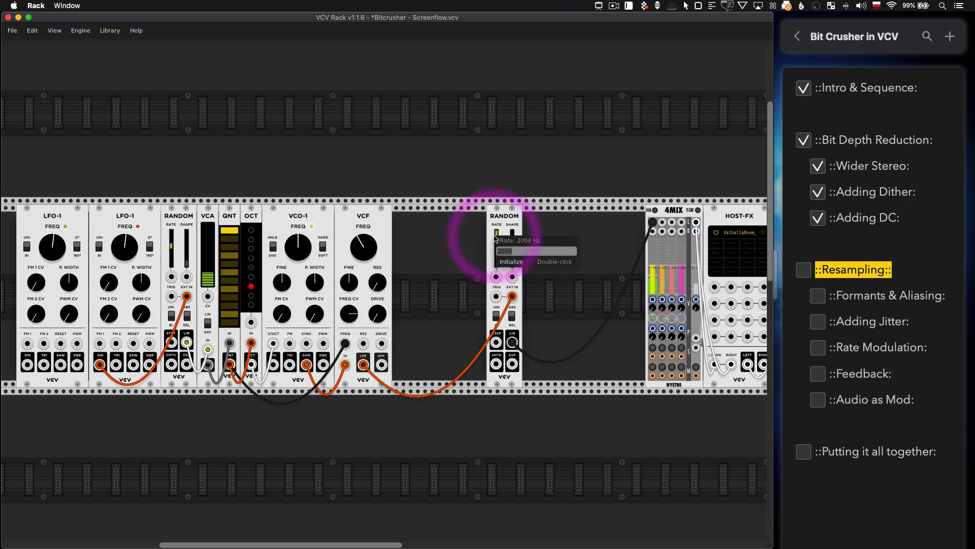
click(502, 227)
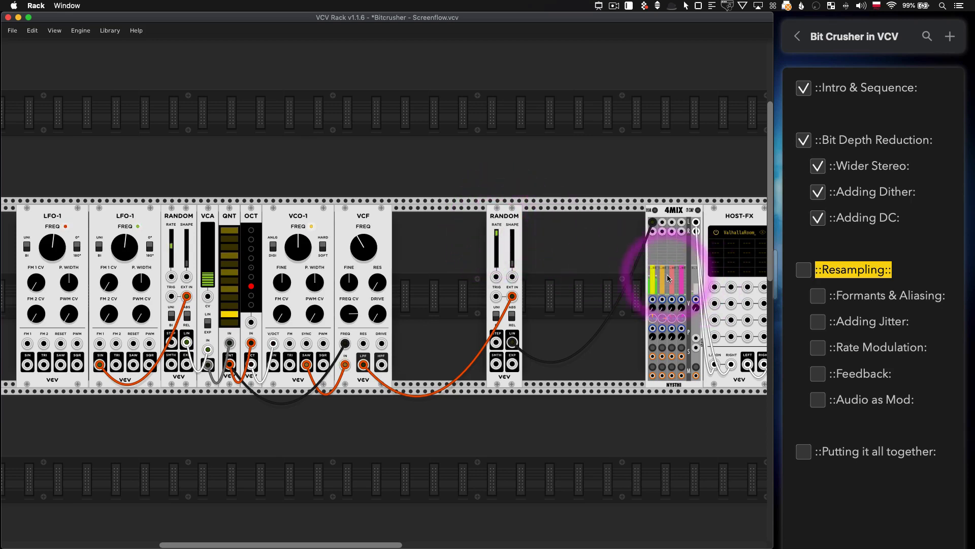
Fine-tune 4MIX's overall mix level and shift the new RANDOM module slightly toward the VCF.
drag(696, 282, 696, 276)
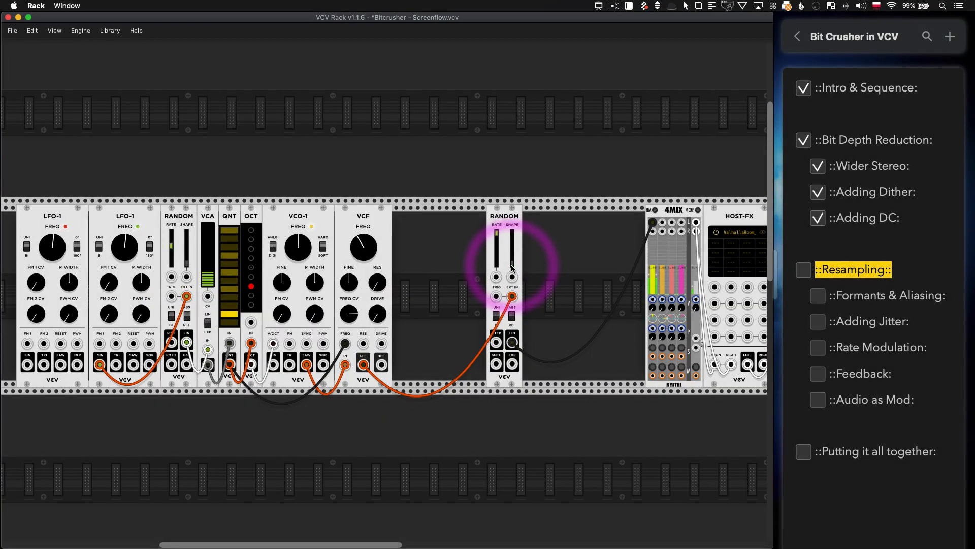
drag(698, 280, 698, 277)
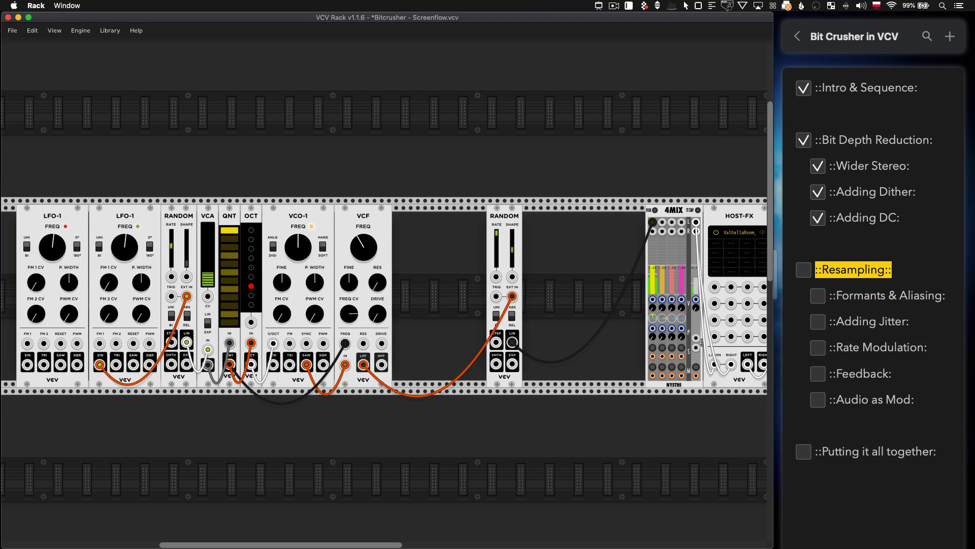
drag(699, 288, 699, 275)
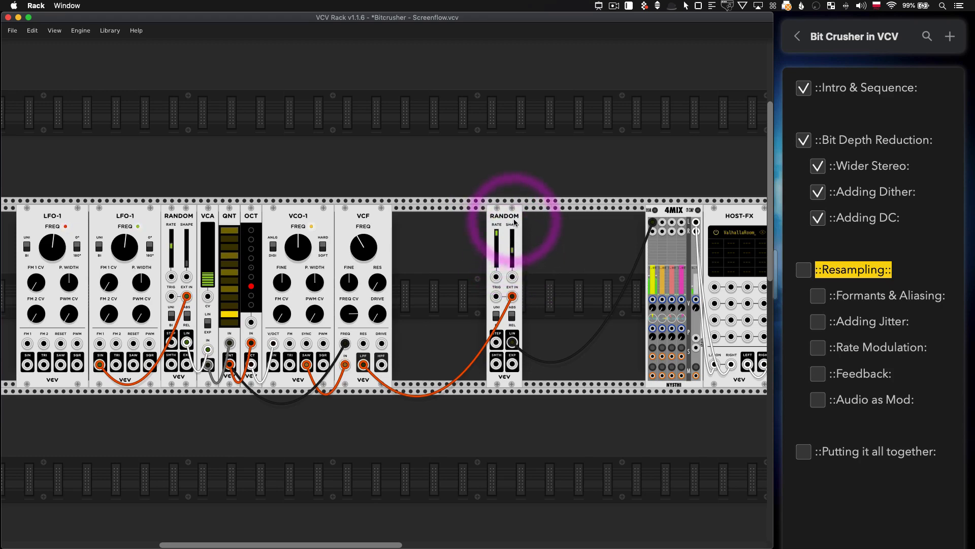
drag(520, 228, 512, 229)
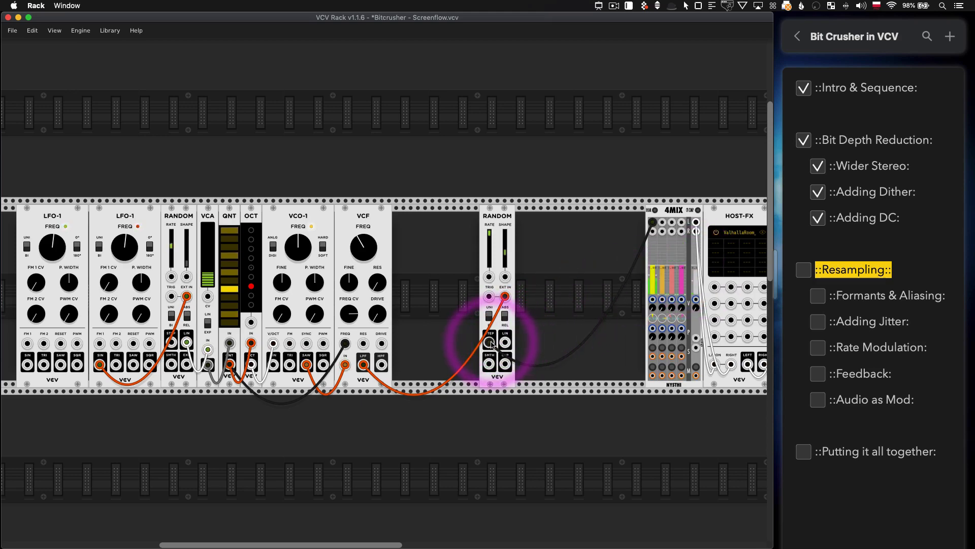
Patch the new RANDOM's remaining outputs into 4MIX's free inputs and shift the module slightly toward 4MIX.
mouse_move(491, 345)
mouse_down()
mouse_move(488, 364)
mouse_move(503, 366)
mouse_move(505, 341)
mouse_up()
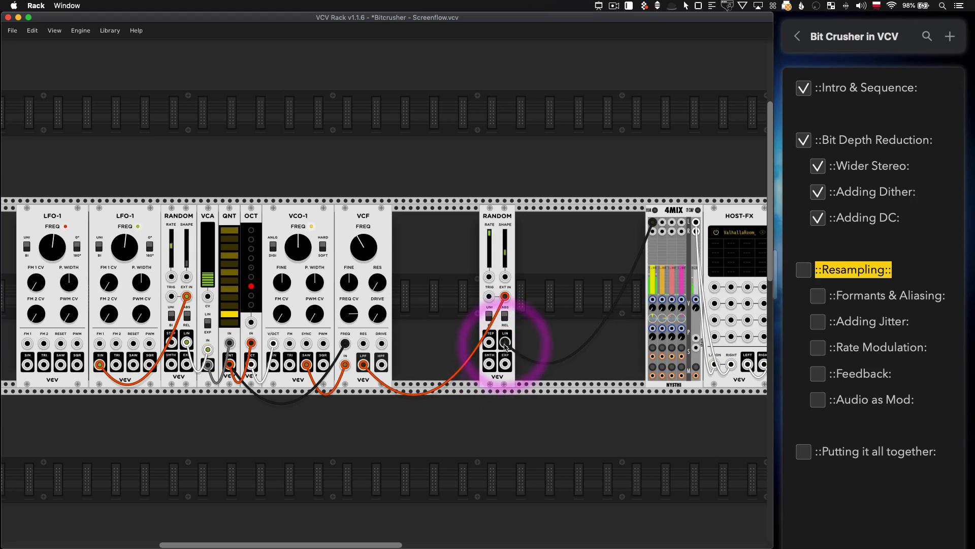
scroll(686, 274, up, 1)
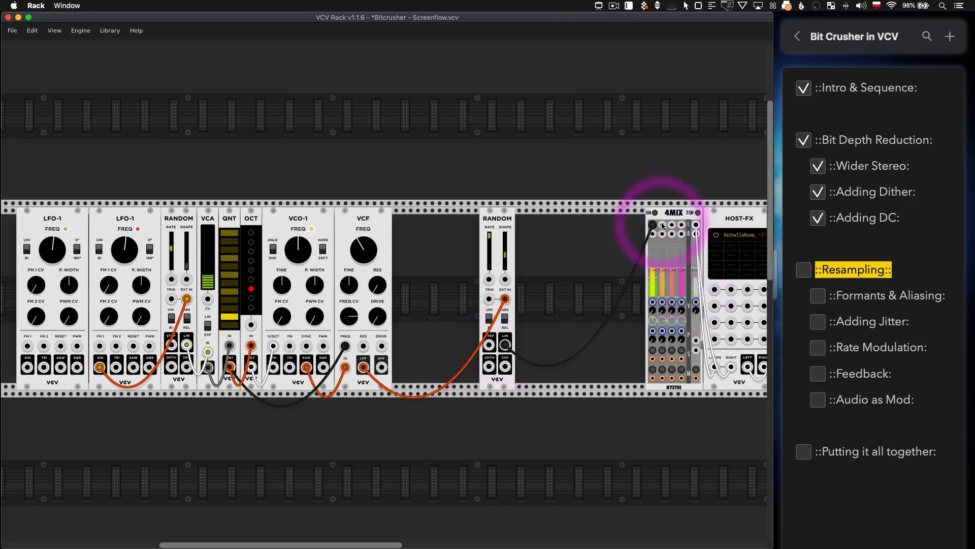
drag(662, 224, 505, 364)
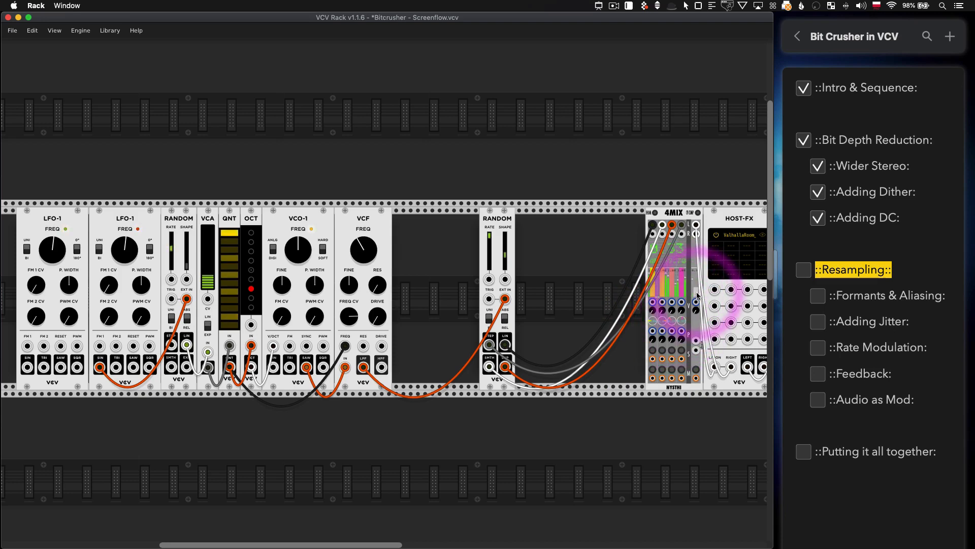
drag(496, 210, 503, 222)
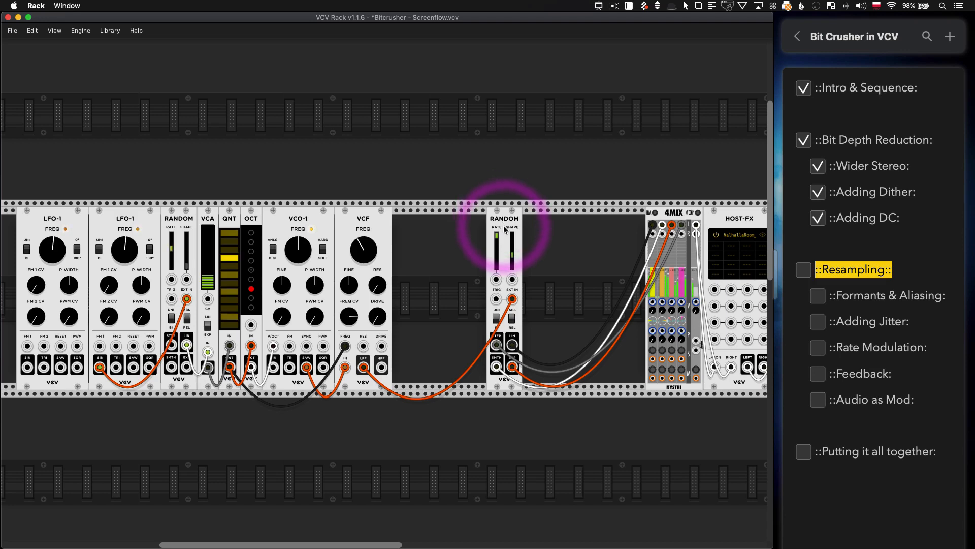
Tick off Resampling in the notes and highlight the Formants & Aliasing heading by adding its second closing colon.
click(807, 272)
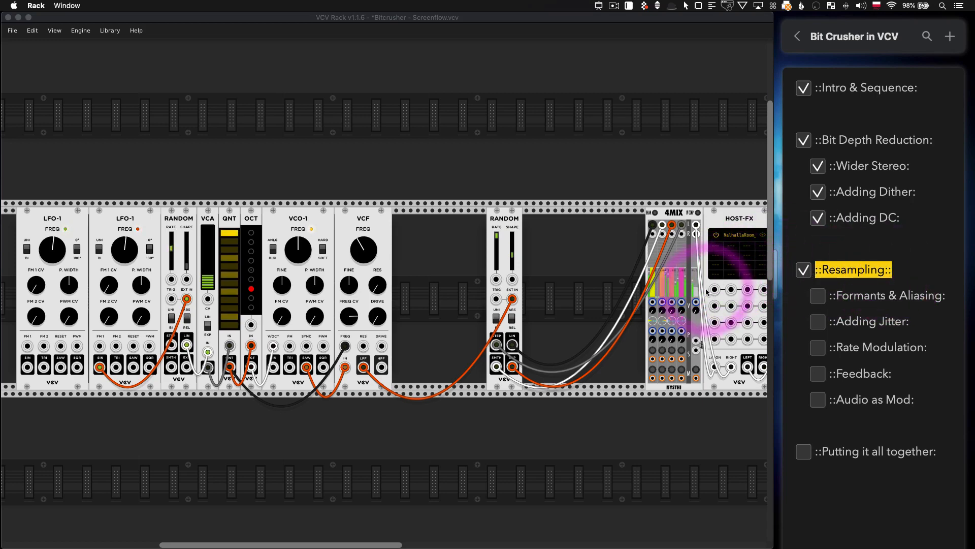
click(705, 277)
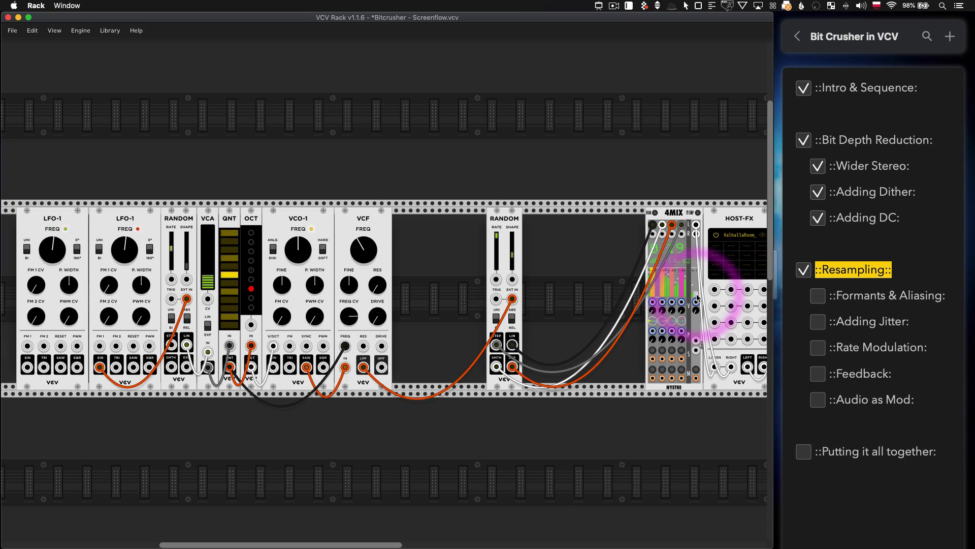
right_click(497, 240)
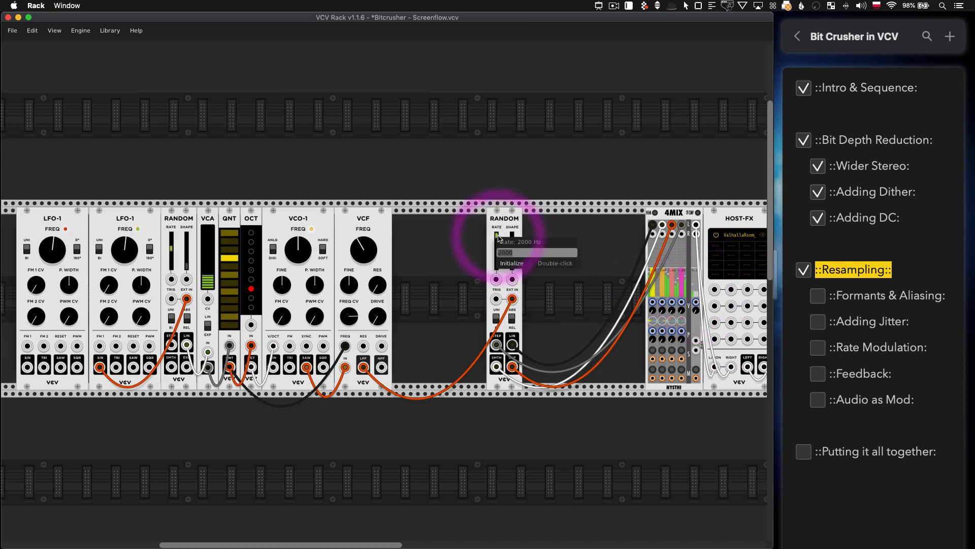
click(500, 234)
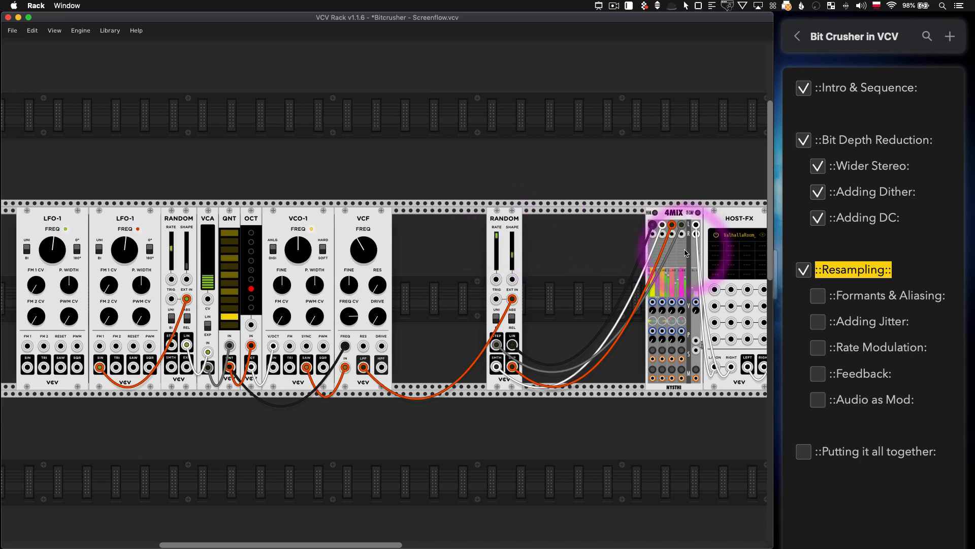
click(946, 295)
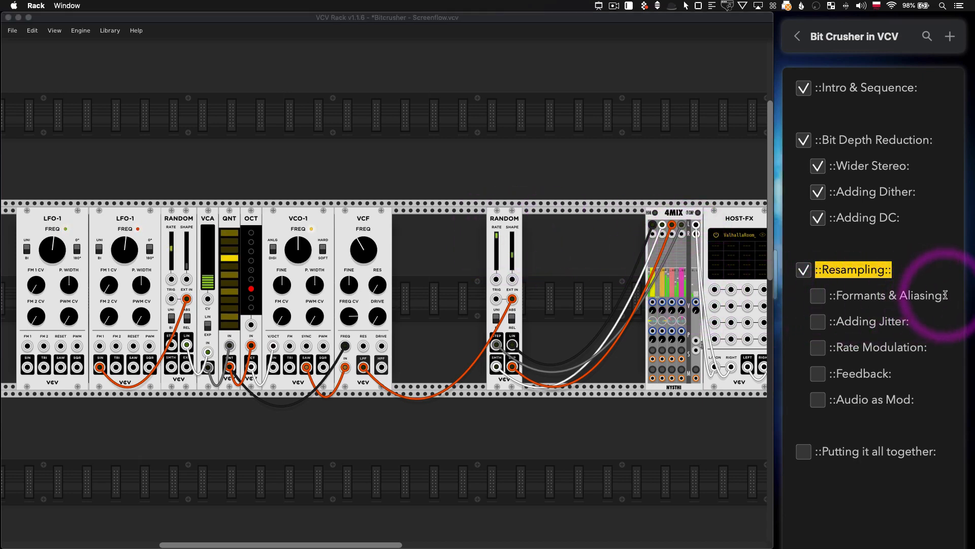
text(:)
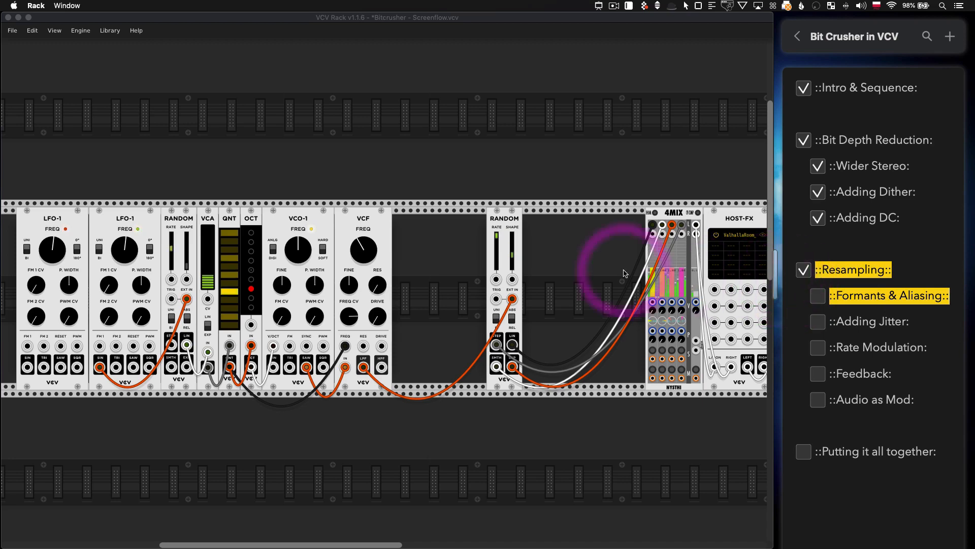
Lower the new RANDOM's SHAPE slightly and trim the VCF's RES and FREQ settings.
drag(512, 255, 513, 260)
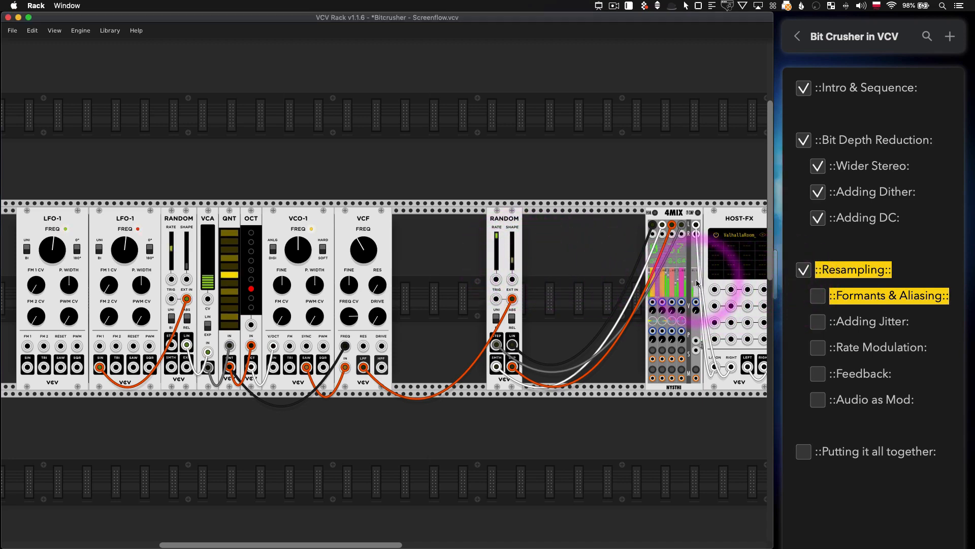
drag(375, 286, 377, 297)
drag(361, 248, 360, 251)
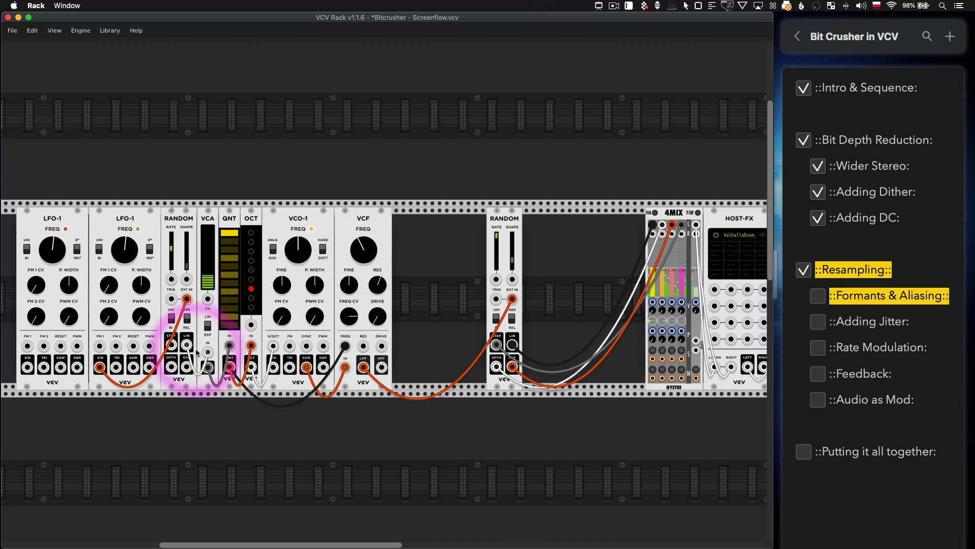
Disconnect the VCA's output from QNT's input and turn down the VCF cutoff.
right_click(209, 369)
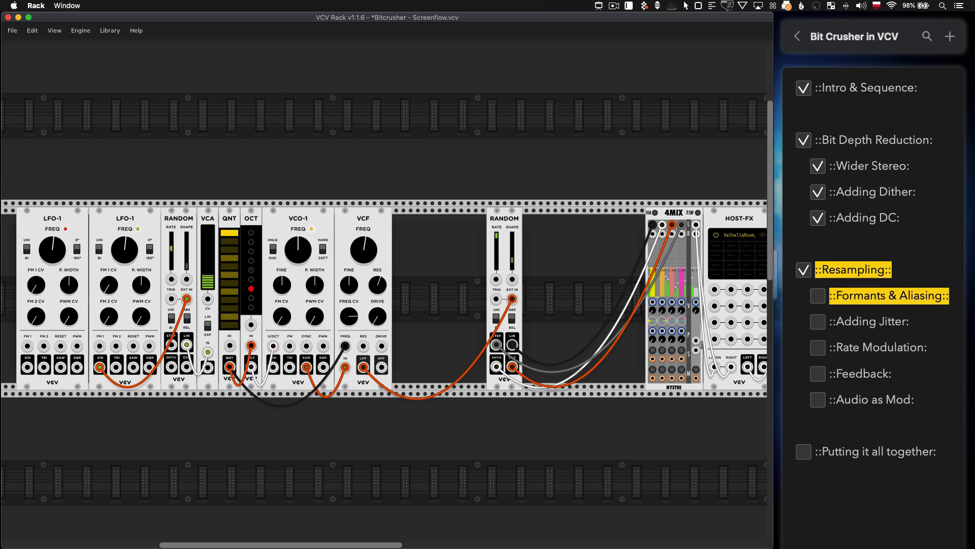
mouse_move(364, 250)
mouse_down()
mouse_move(361, 238)
mouse_move(364, 262)
mouse_move(359, 239)
mouse_up()
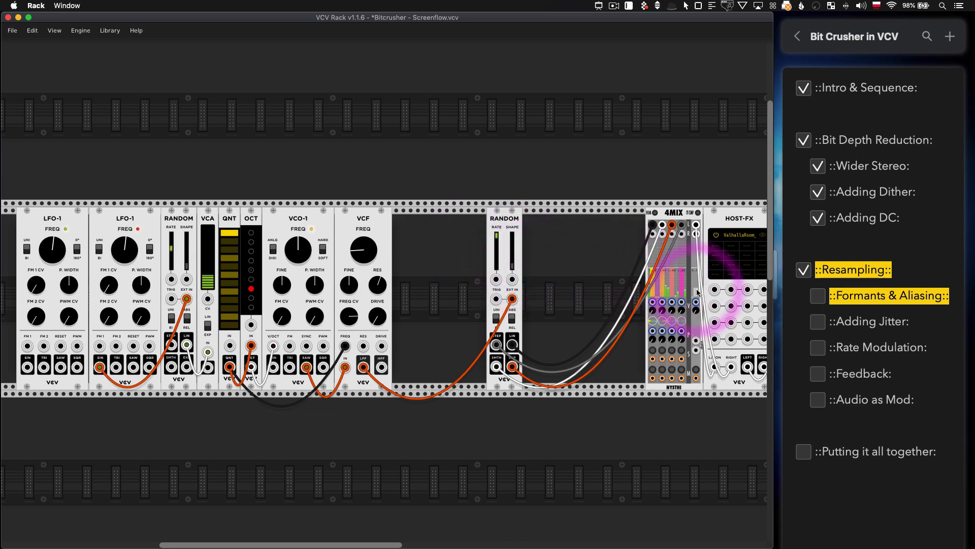
Add a Bogaudio ANALYZER-XL module in the rack row above the new RANDOM and 4MIX.
right_click(426, 148)
text(sco)
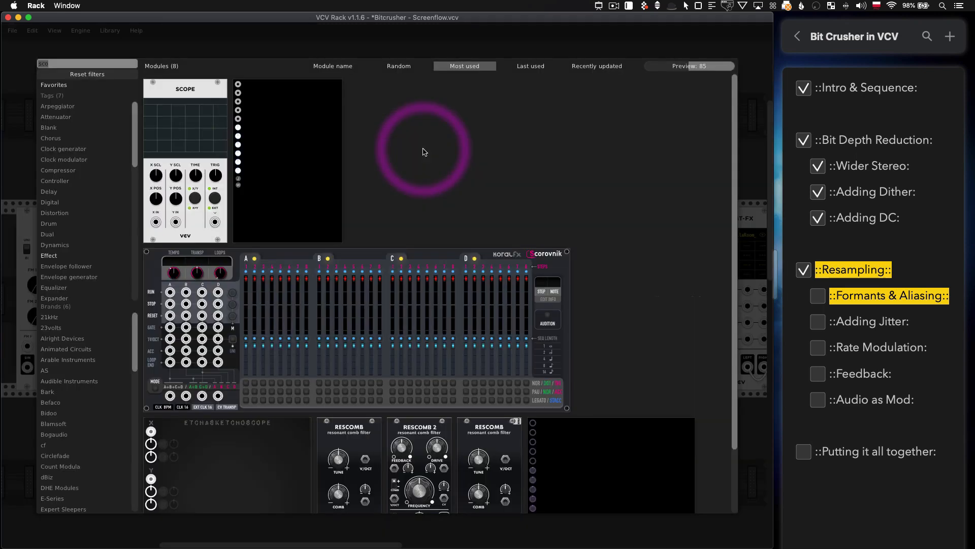
text(ana)
drag(349, 141, 599, 146)
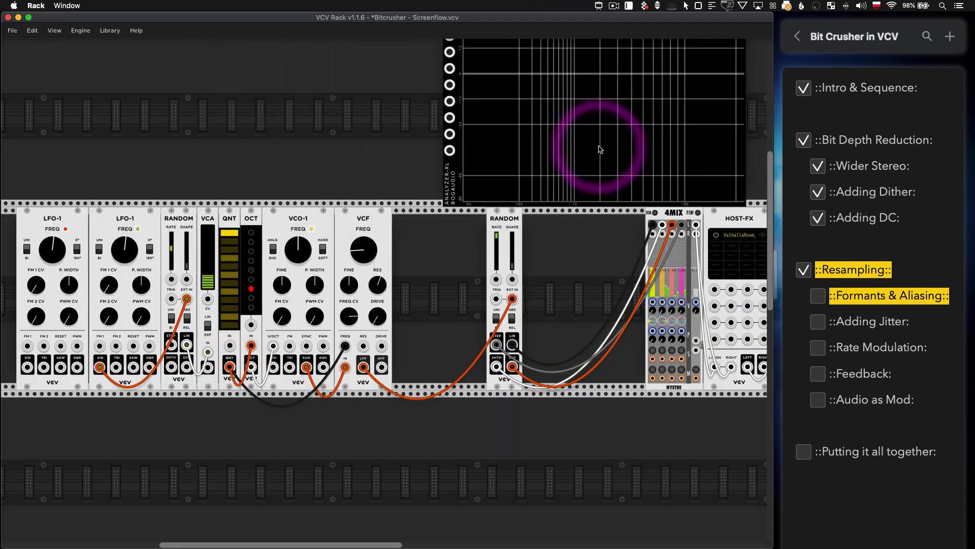
scroll(589, 162, up, 3)
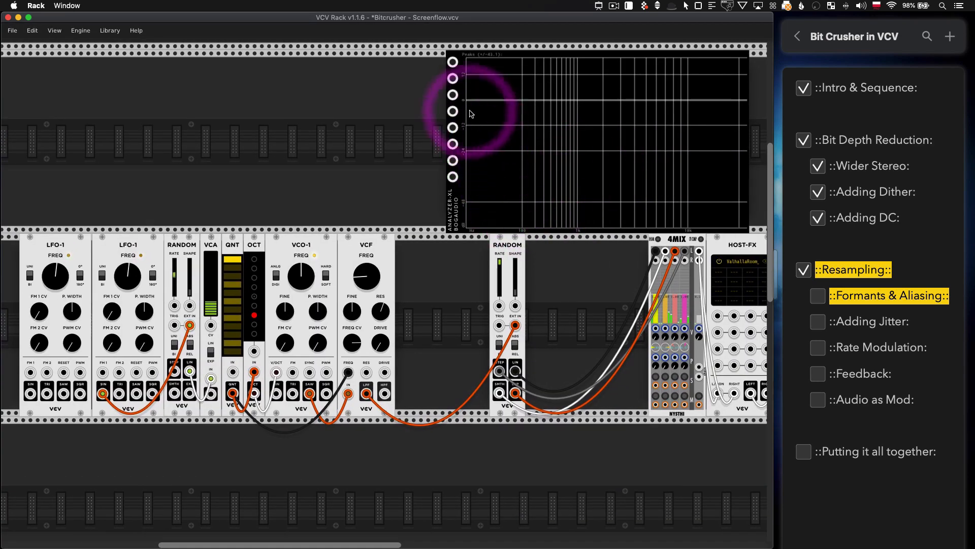
Patch the new RANDOM's STEP output into ANALYZER-XL's third input and set the analyzer quality to Ultra.
drag(453, 78, 519, 371)
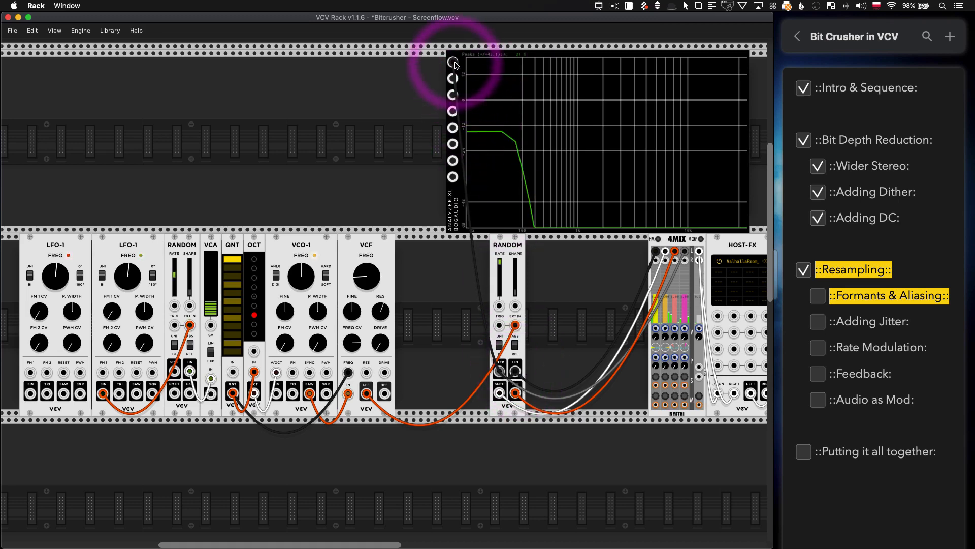
drag(455, 64, 453, 95)
right_click(558, 125)
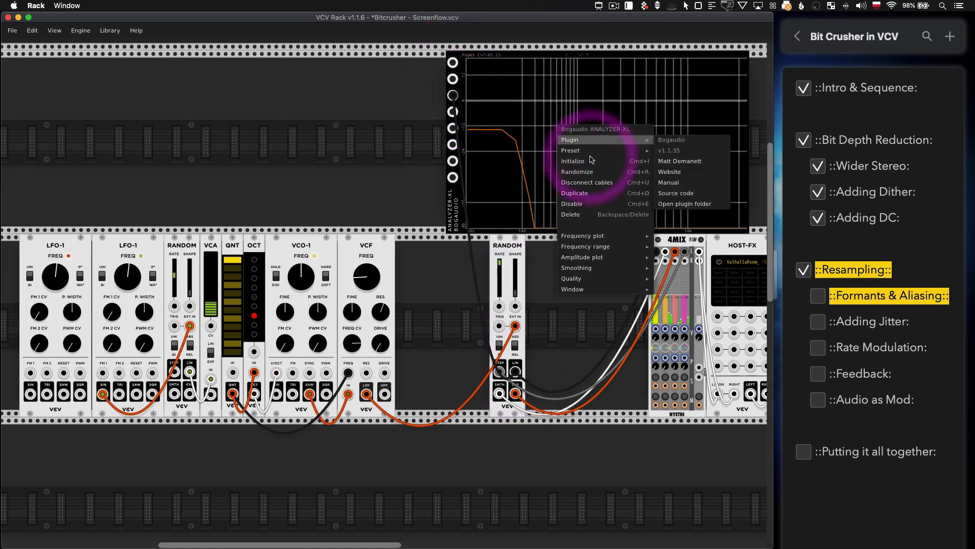
mouse_move(605, 280)
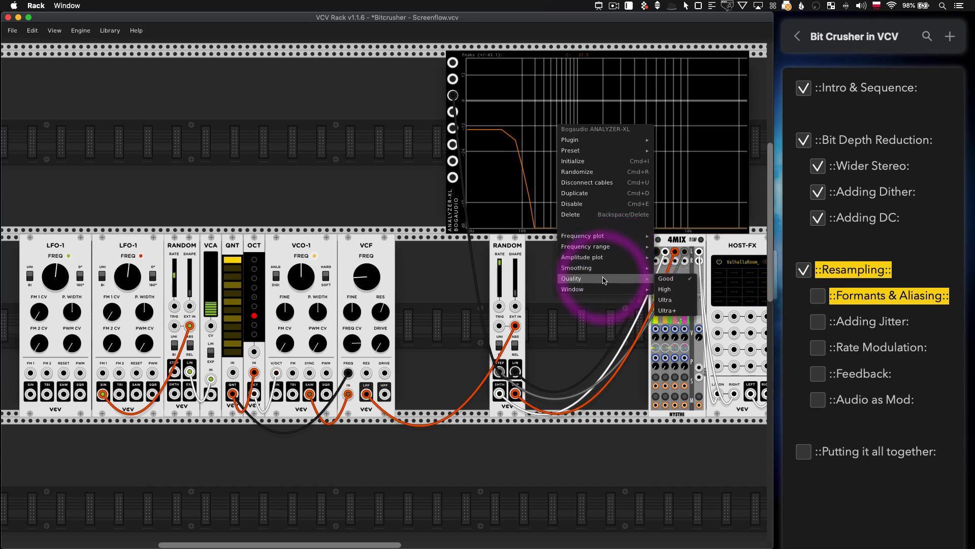
click(670, 299)
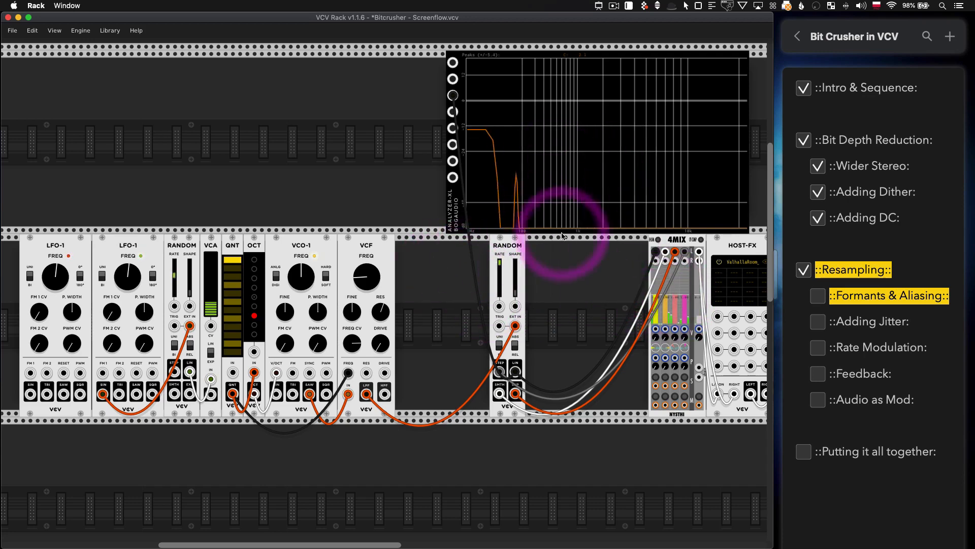
Sweep the VCF's FREQ up and down and examine the resampled signal's harmonics and aliases on ANALYZER-XL.
drag(366, 277, 366, 211)
drag(366, 277, 367, 295)
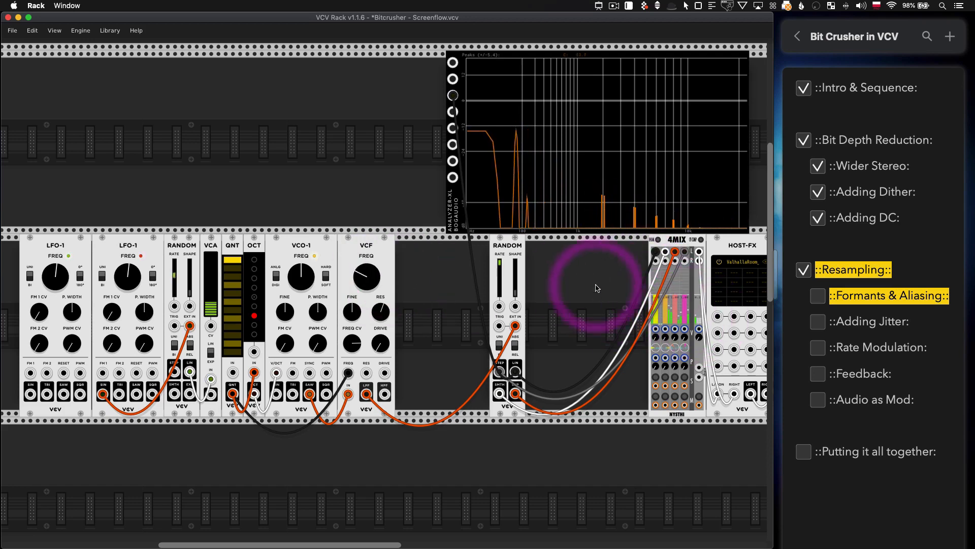
mouse_move(604, 207)
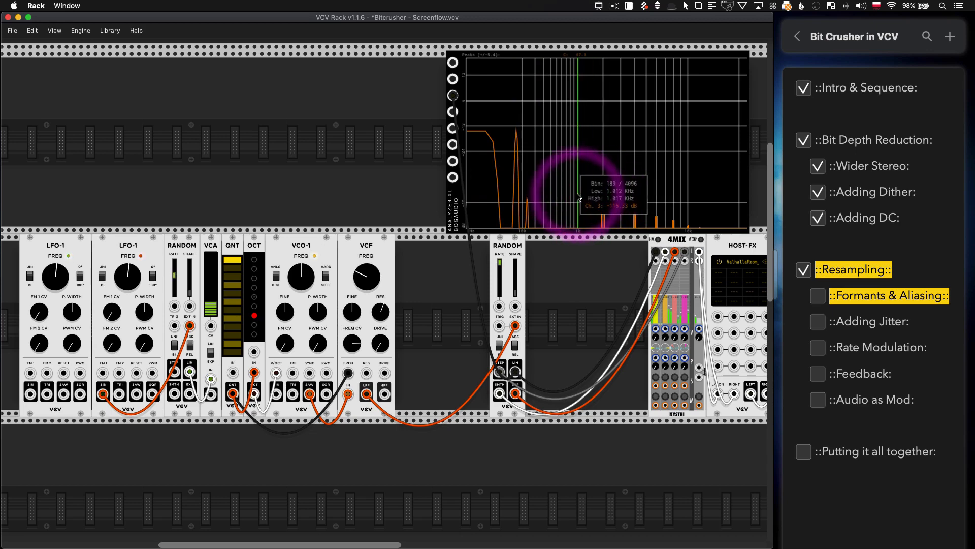
scroll(578, 194, up, 1)
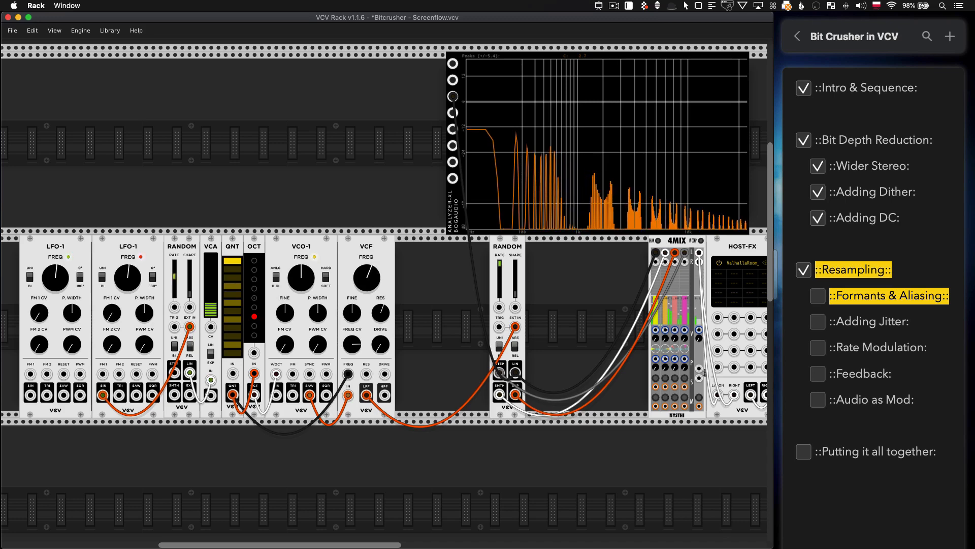
mouse_move(366, 278)
mouse_down()
mouse_move(366, 253)
mouse_move(366, 277)
mouse_up()
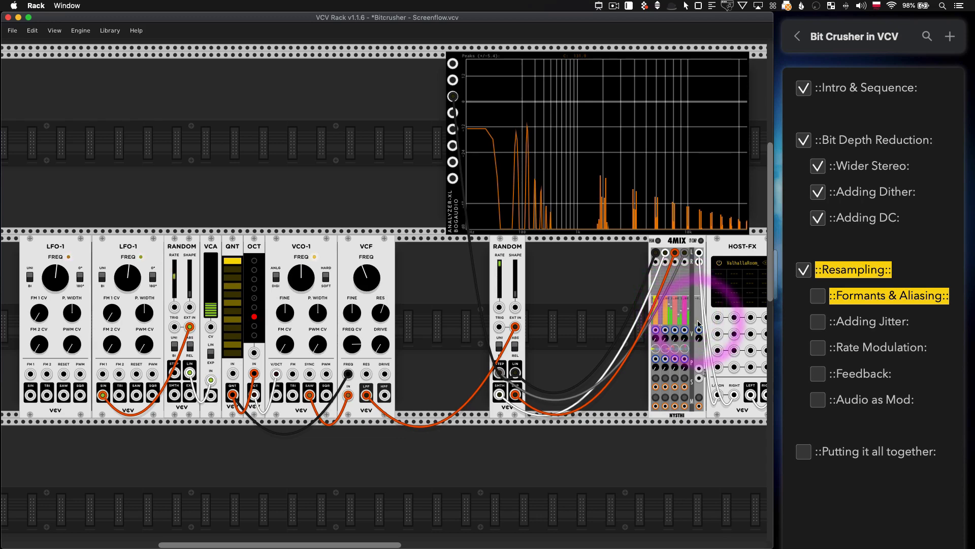
Fine-tune 4MIX's mix level and vary the new RANDOM's RATE and the VCF cutoff to compare the resampled spectrum.
drag(697, 320, 699, 316)
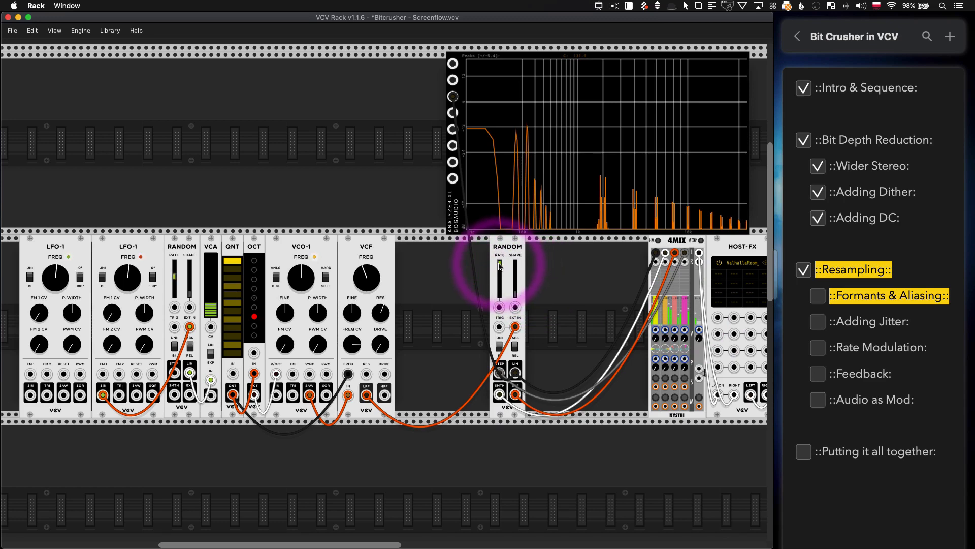
drag(499, 263, 499, 265)
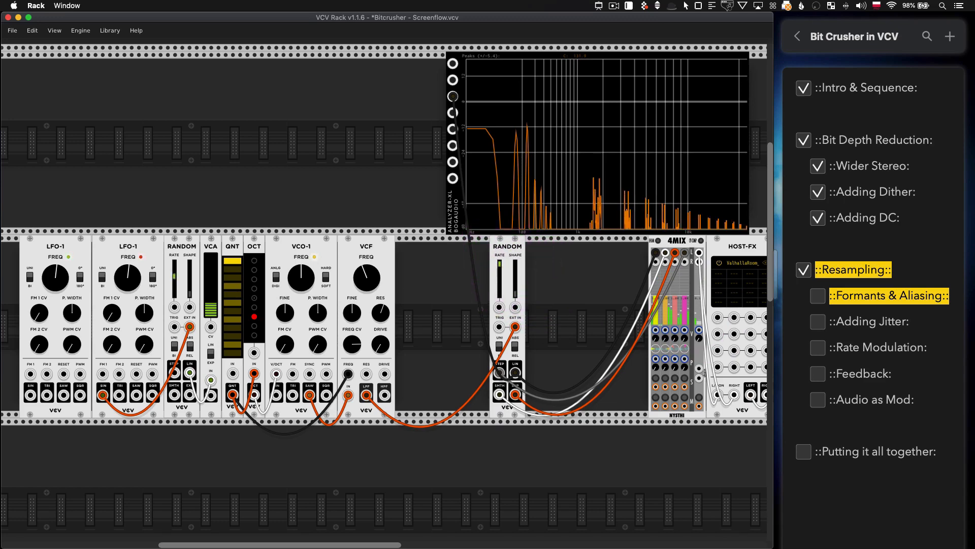
drag(355, 275, 356, 265)
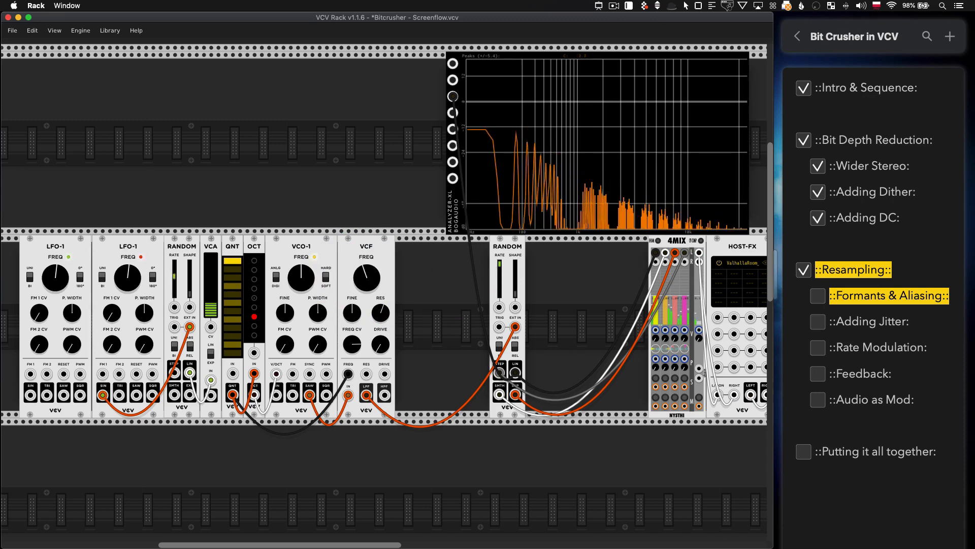
Add a VCV 8VERT module directly beside the new RANDOM, on the side facing the VCF.
right_click(449, 288)
text(8vert)
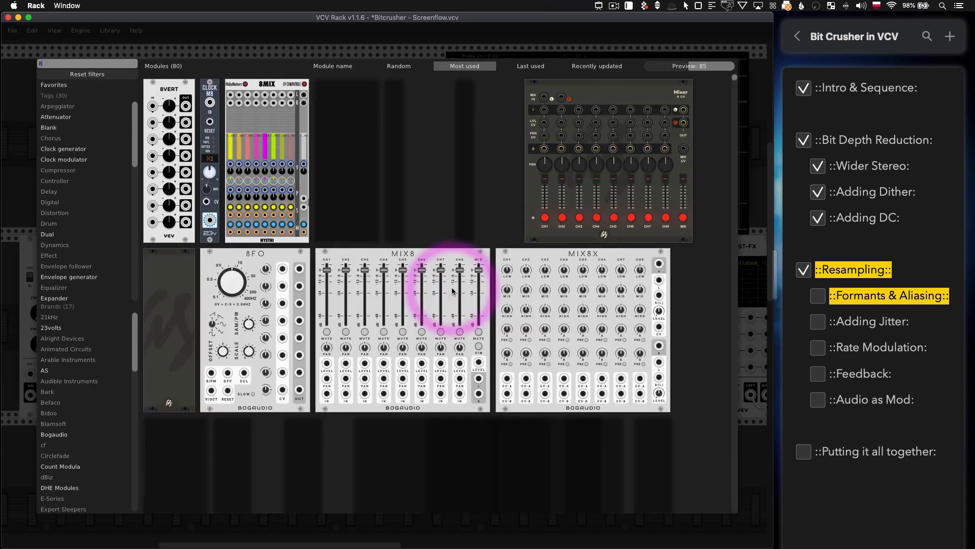
drag(176, 91, 499, 307)
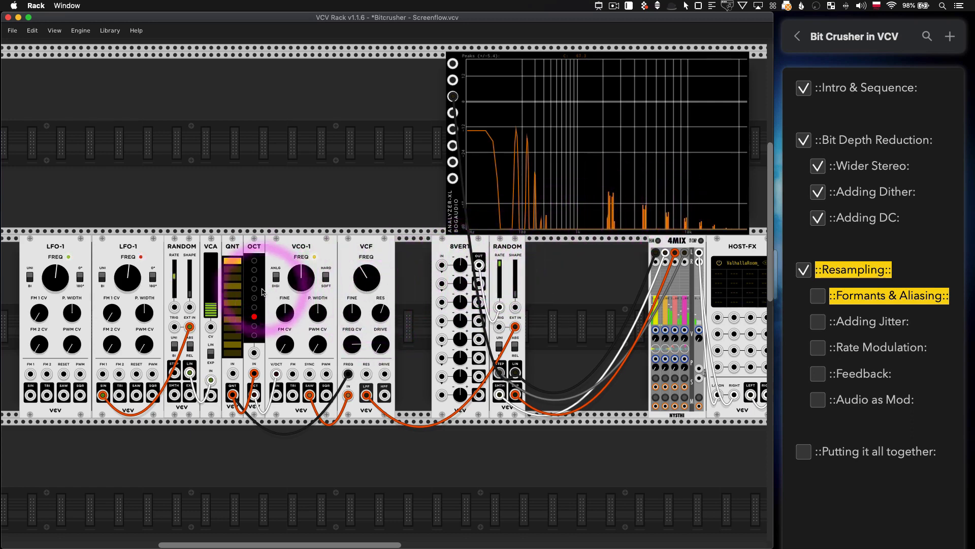
Shift the OCT octave setting and sweep the VCF cutoff to compare the aliasing on ANALYZER-XL.
drag(364, 280, 363, 213)
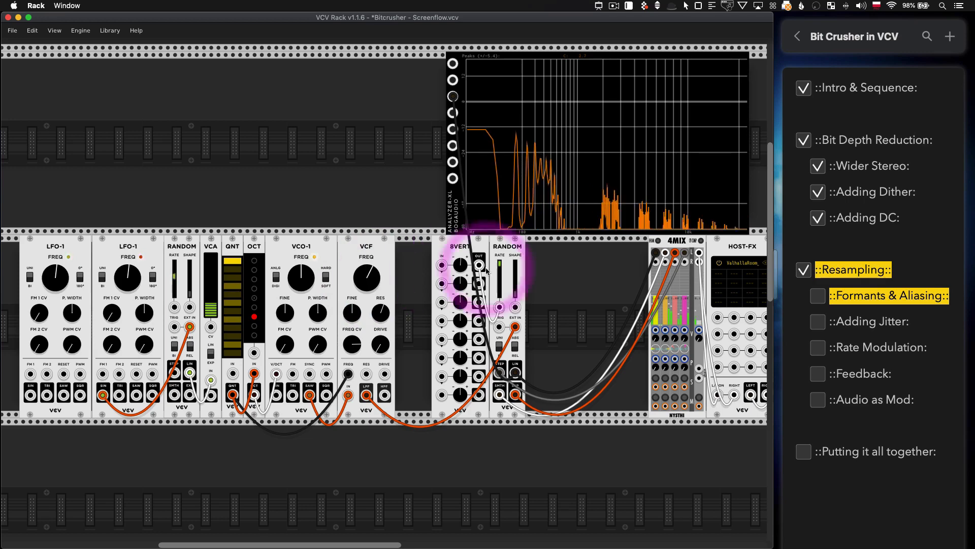
drag(362, 279, 363, 331)
click(255, 298)
drag(367, 277, 367, 218)
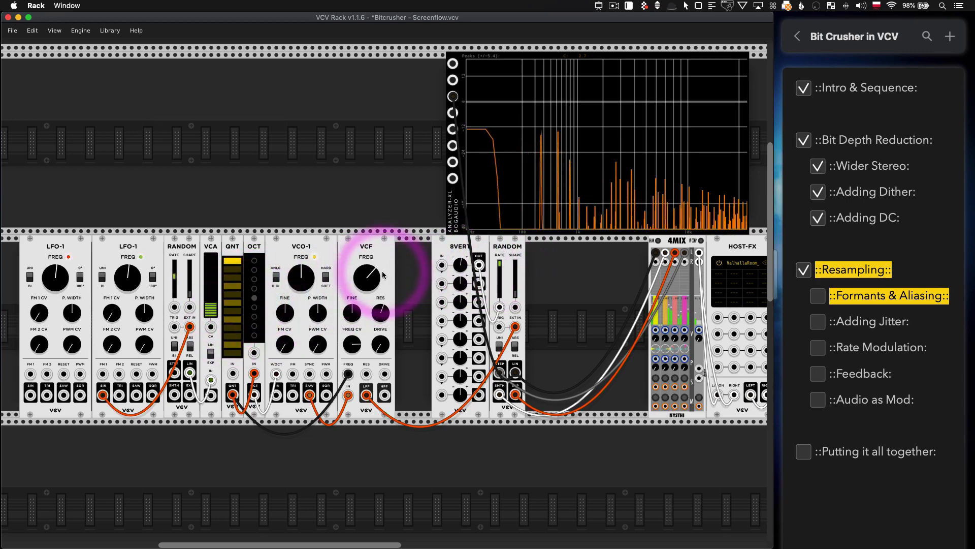
mouse_move(367, 278)
mouse_down()
mouse_move(367, 304)
mouse_move(367, 286)
mouse_up()
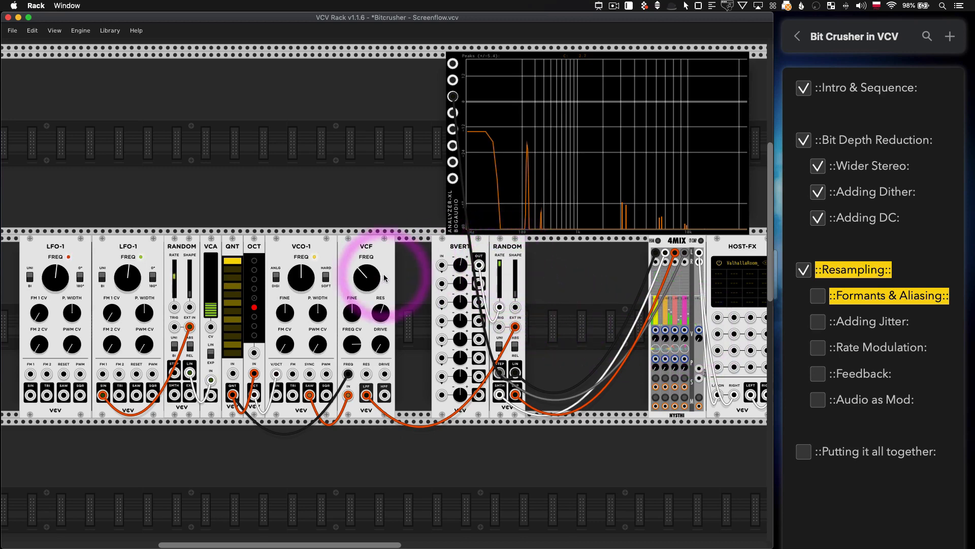
Check the exact RATE value of the new RANDOM module.
mouse_move(504, 263)
mouse_down()
mouse_move(501, 280)
mouse_move(502, 264)
mouse_up()
right_click(501, 264)
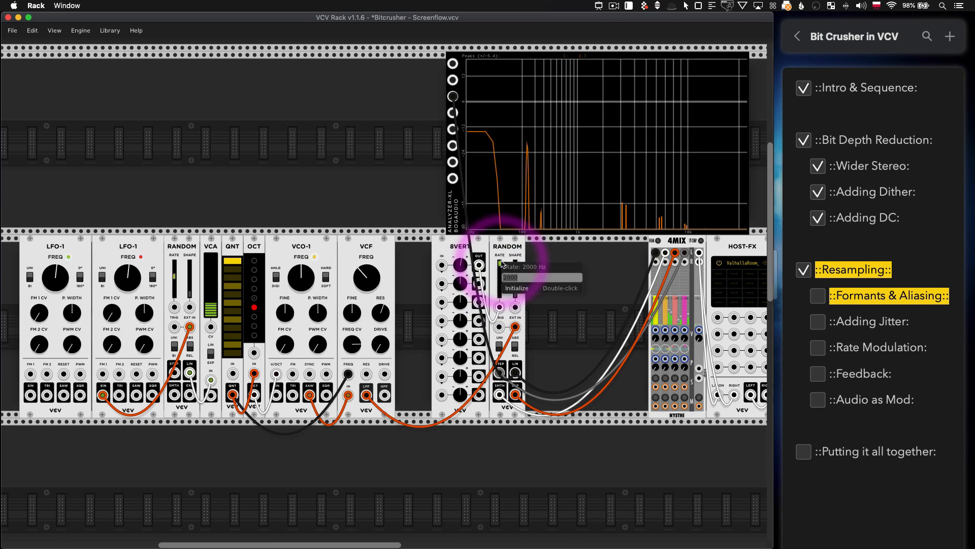
click(501, 261)
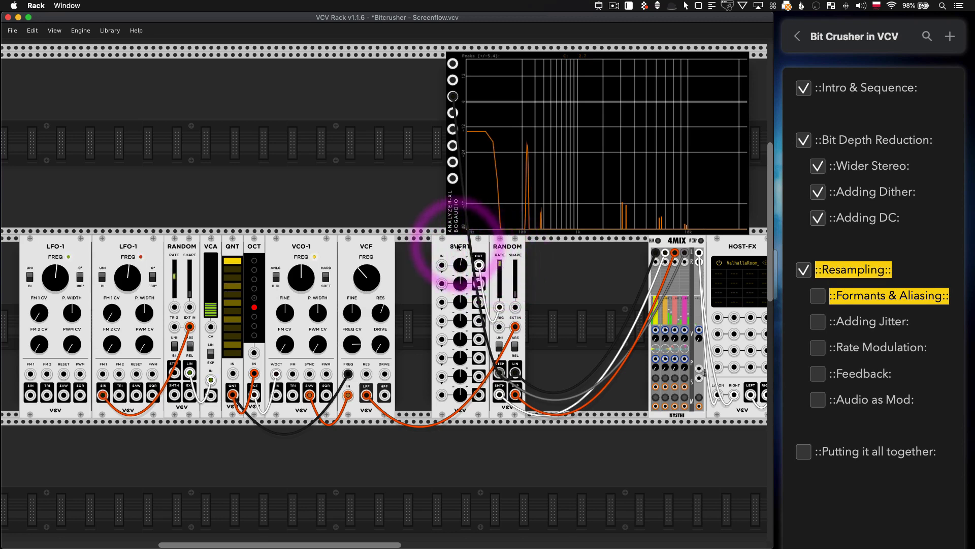
Delete the 8VERT module beside the new RANDOM and raise the VCF cutoff to compare the resampled harmonics.
key(BackSpace)
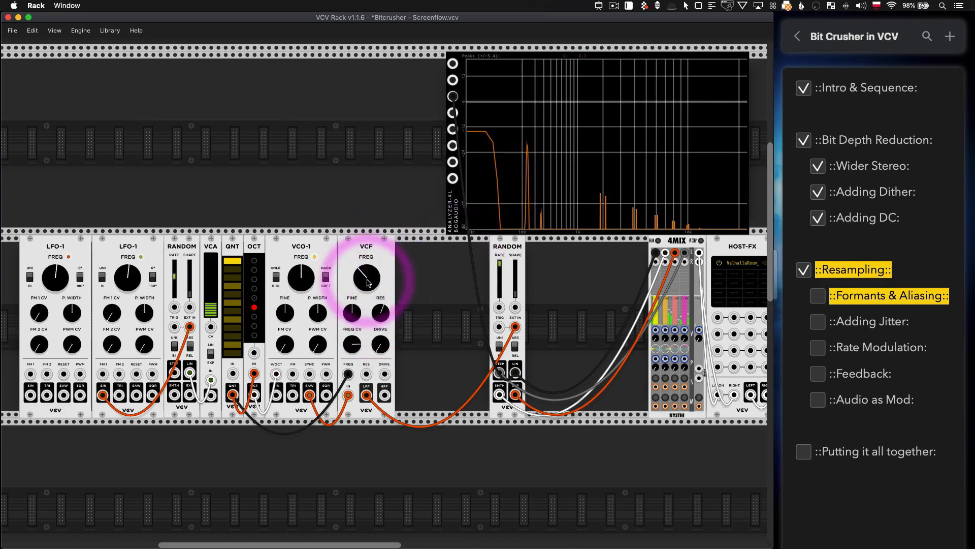
mouse_move(367, 278)
mouse_down()
mouse_move(366, 335)
mouse_move(366, 263)
mouse_up()
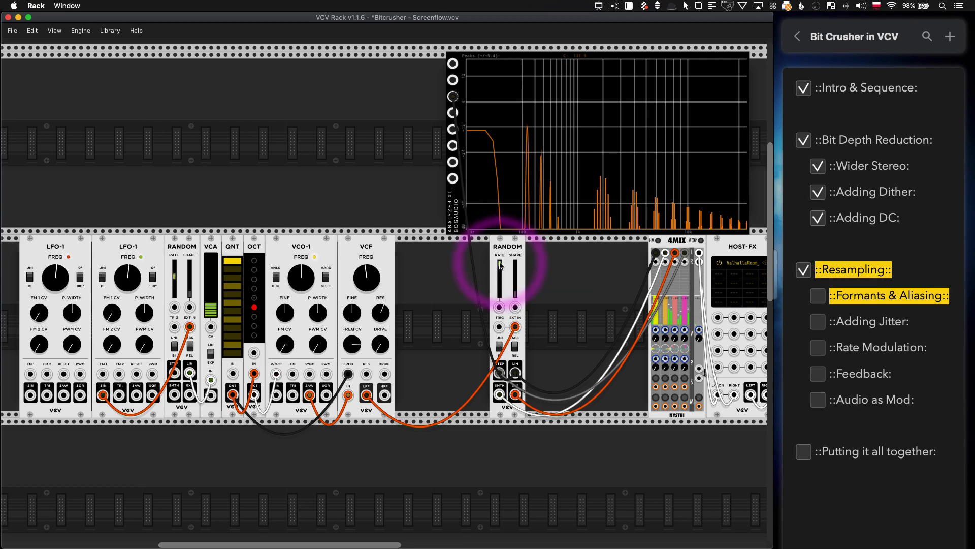
drag(367, 279, 367, 279)
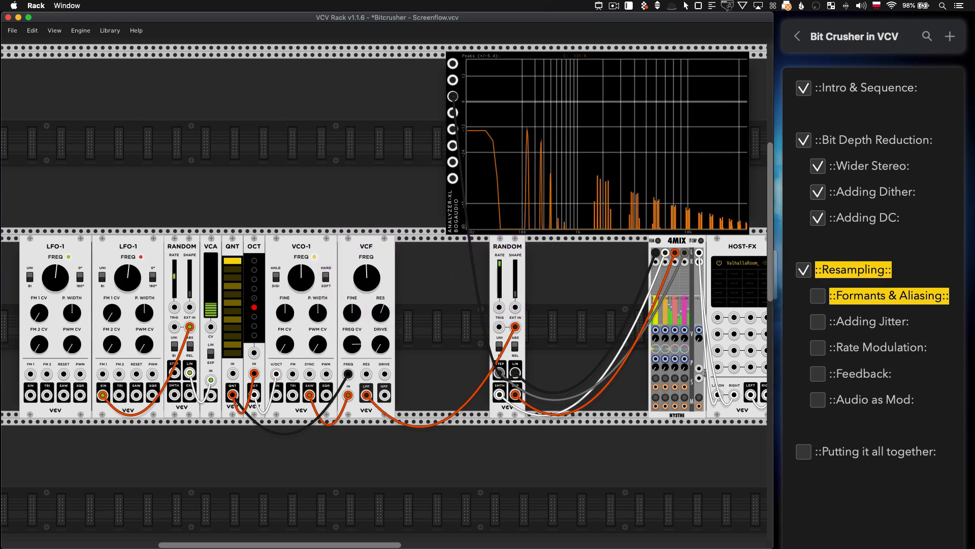
click(539, 290)
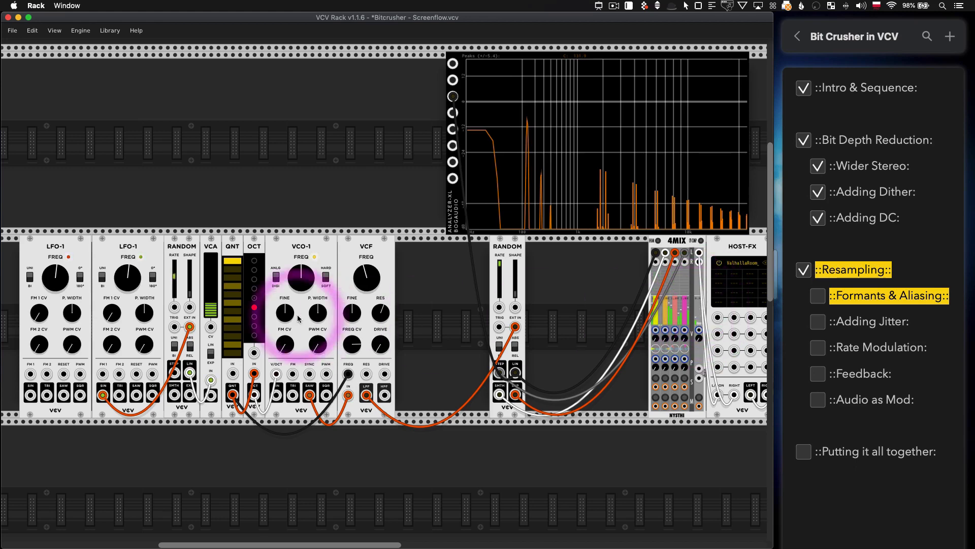
Shift the OCT feeding VCO-1 down one octave and open the VCF cutoff wide to examine the aliasing on ANALYZER-XL.
click(254, 317)
drag(367, 277, 367, 218)
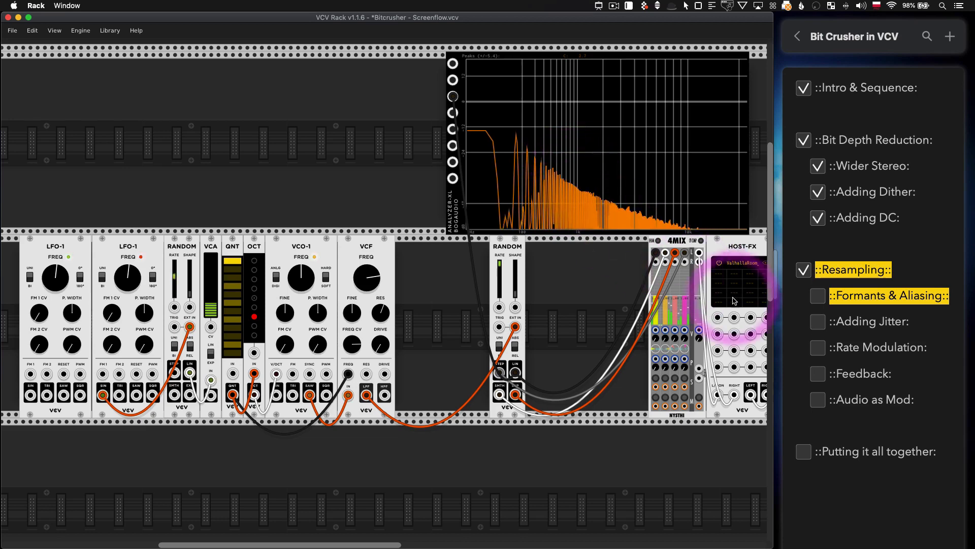
scroll(733, 300, right, 4)
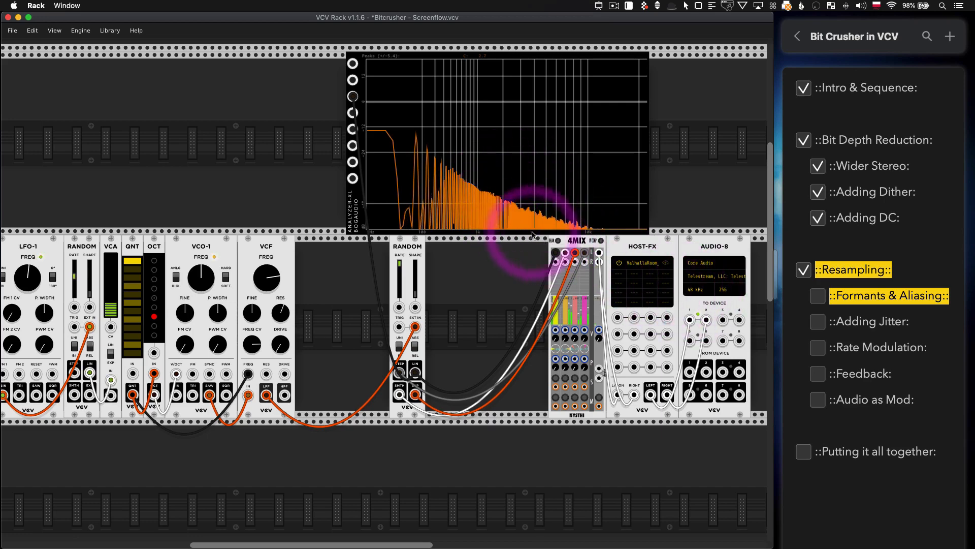
scroll(488, 183, left, 2)
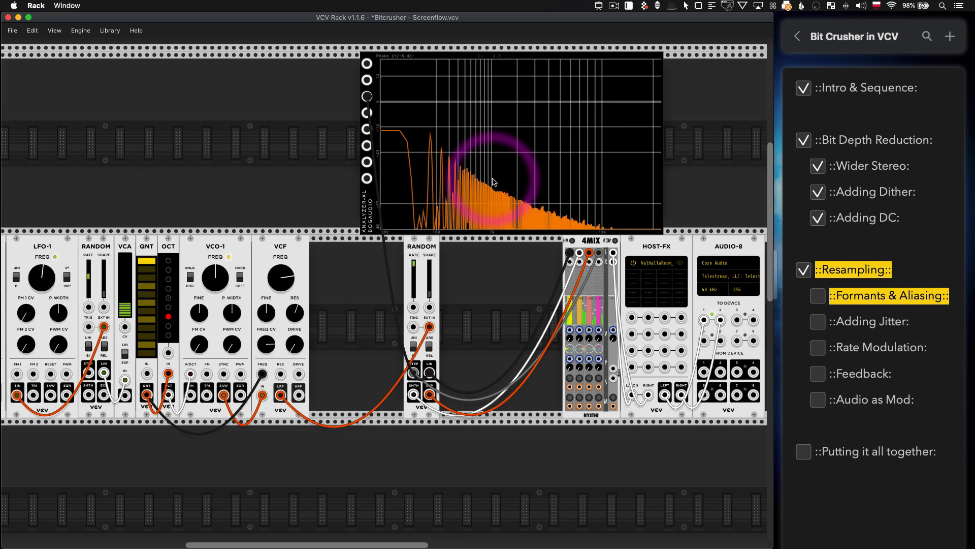
In the notes checklist, tick Formants & Aliasing, clear the Resampling and Formants & Aliasing highlights, and highlight Adding Jitter.
click(819, 300)
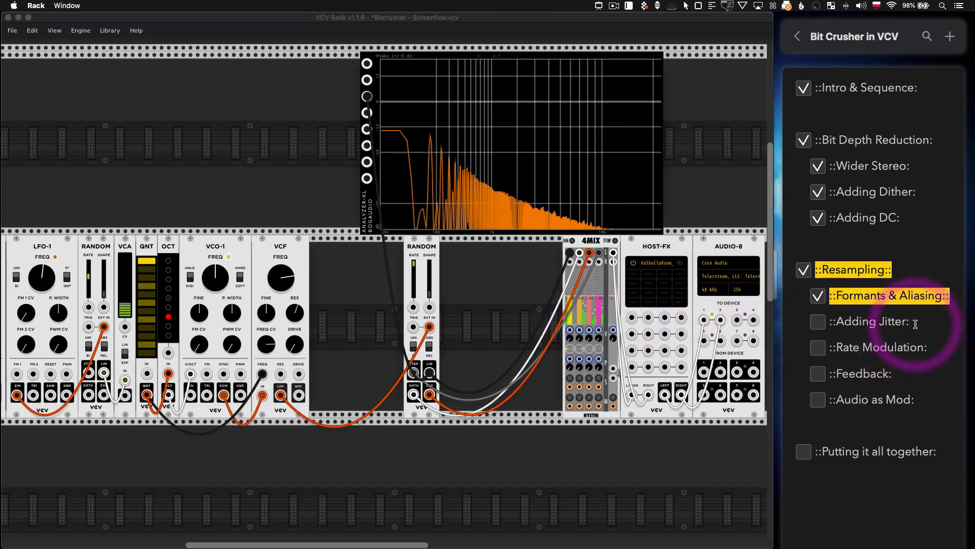
click(904, 274)
key(BackSpace)
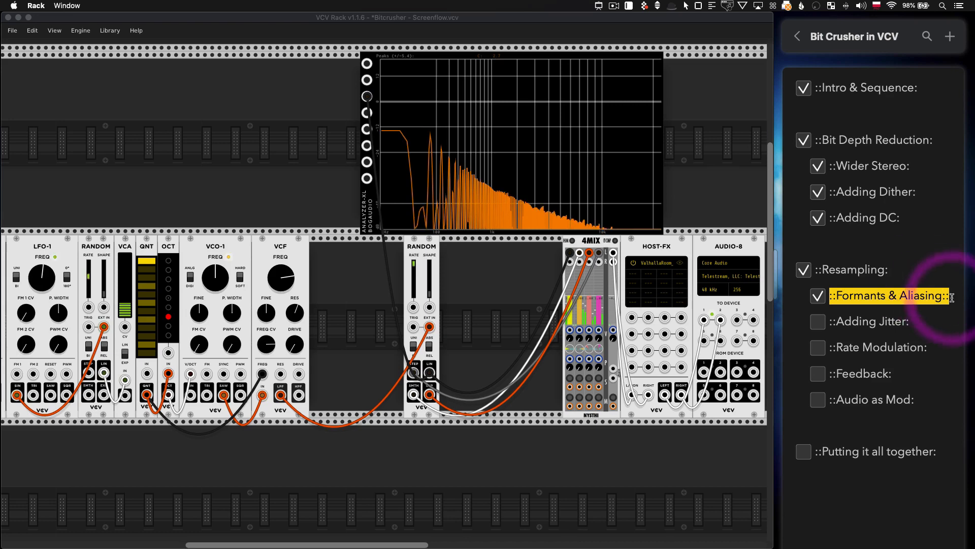
key(BackSpace)
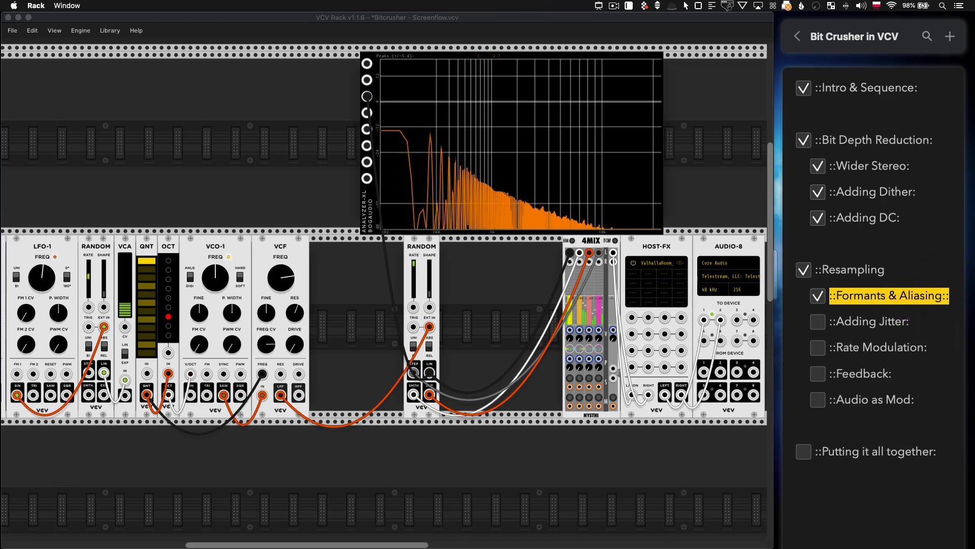
text(:)
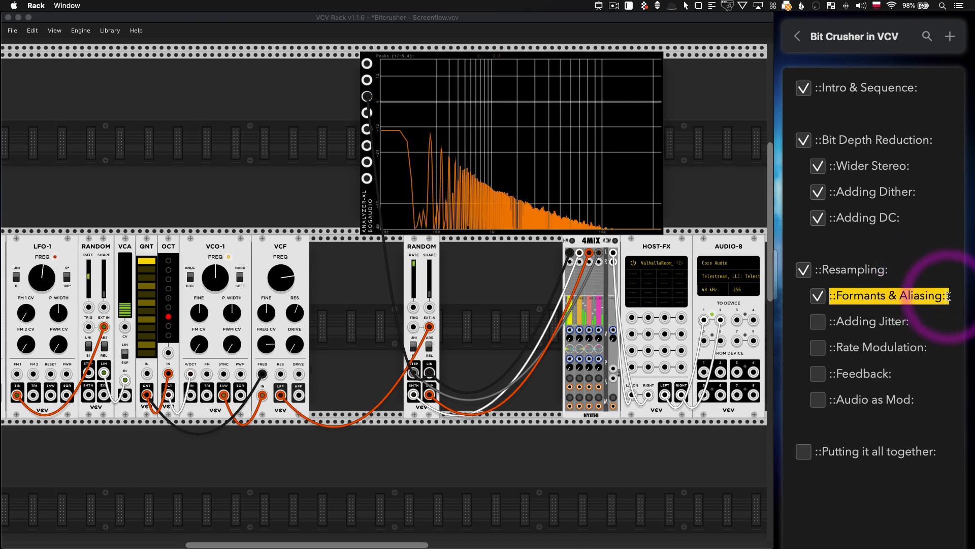
key(BackSpace)
click(916, 323)
text(:)
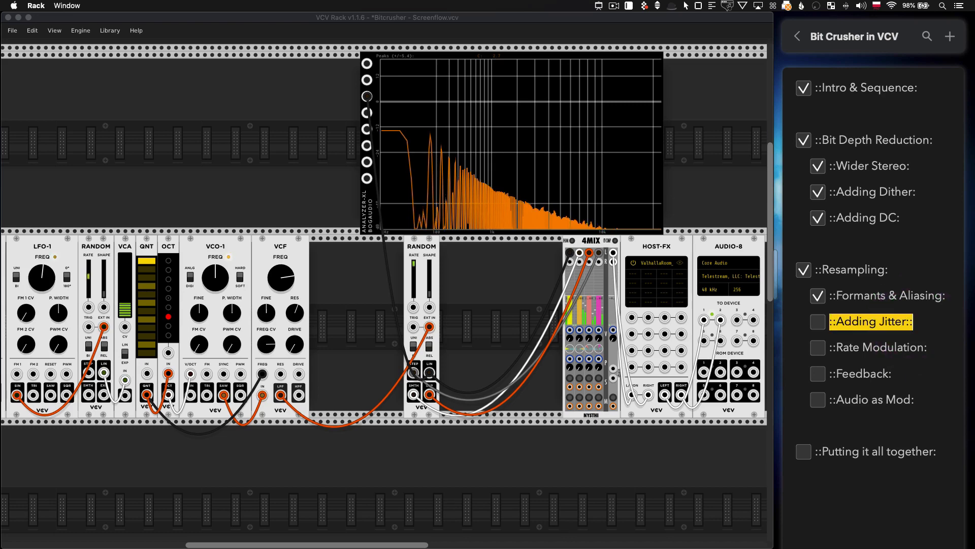
Delete the ANALYZER-XL module above the resampling RANDOM.
drag(432, 252, 429, 239)
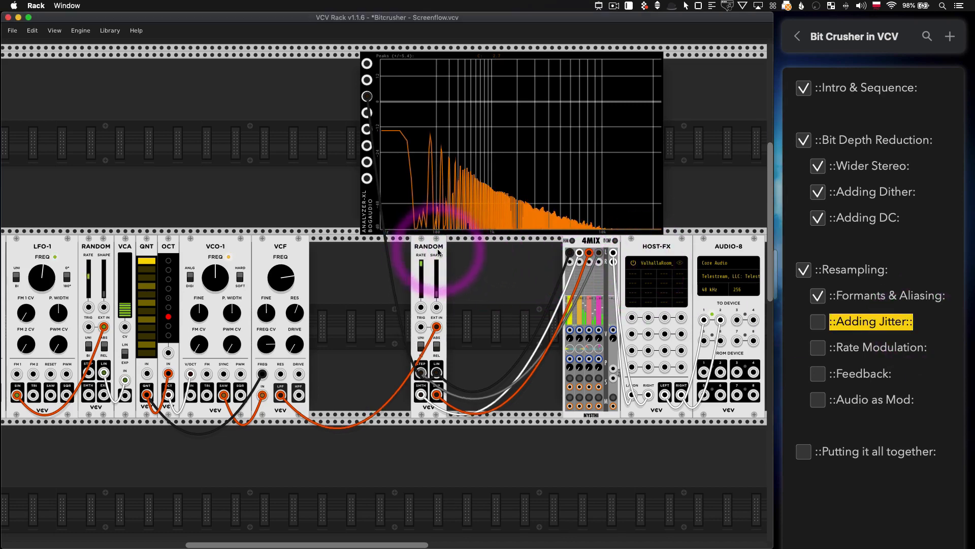
key(BackSpace)
scroll(374, 222, left, 3)
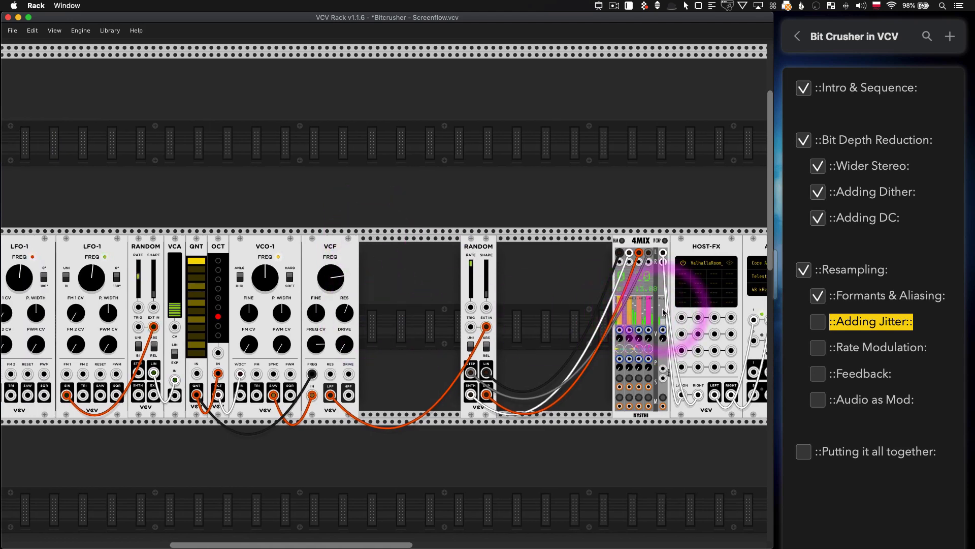
Lower the VCF's resonance and cutoff, and patch the first VCA's output into the QNT input.
drag(350, 311, 350, 386)
scroll(341, 300, up, 1)
drag(330, 286, 330, 350)
drag(332, 284, 331, 271)
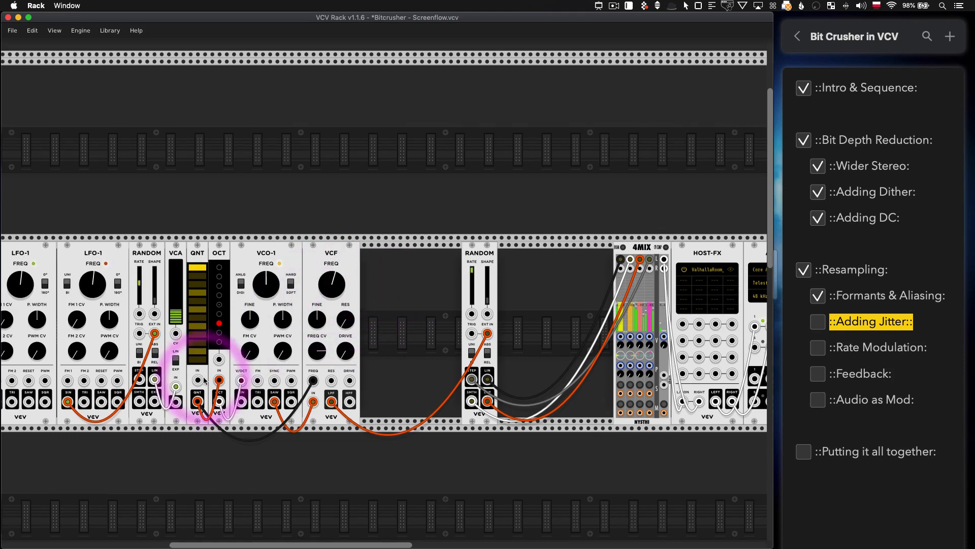
drag(198, 380, 176, 401)
Find the VCV NOIS module by searching for "noi" and place it between the VCF and the resampling RANDOM.
scroll(425, 305, left, 1)
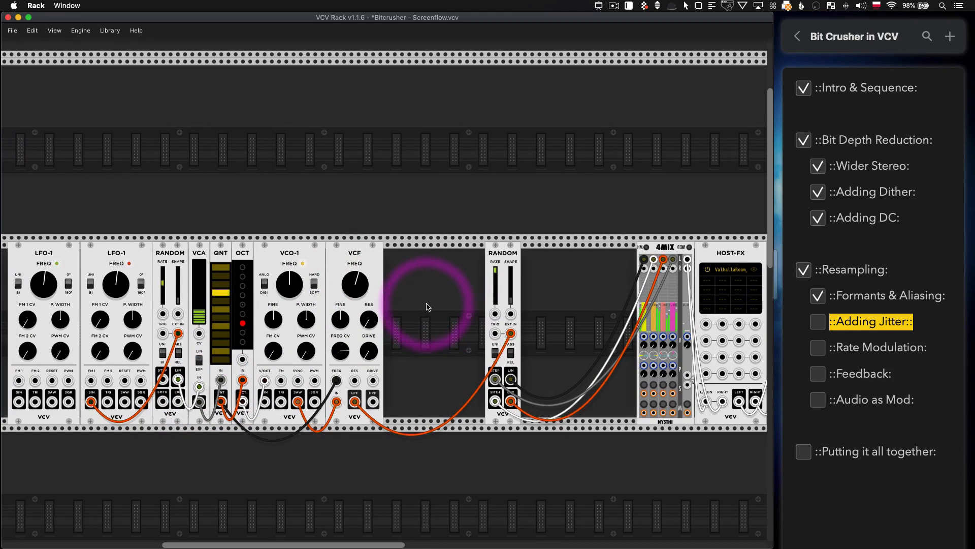
scroll(429, 305, down, 1)
scroll(429, 304, right, 1)
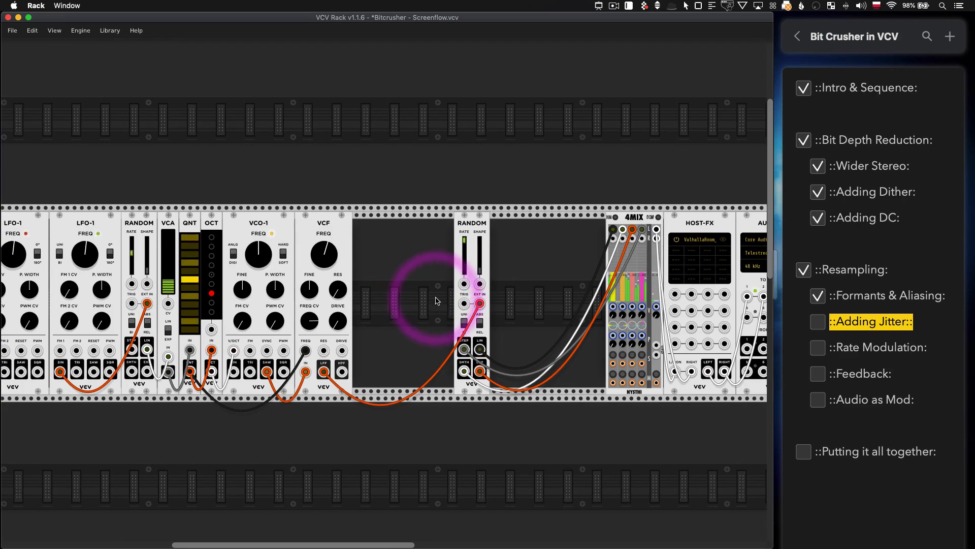
scroll(436, 300, up, 2)
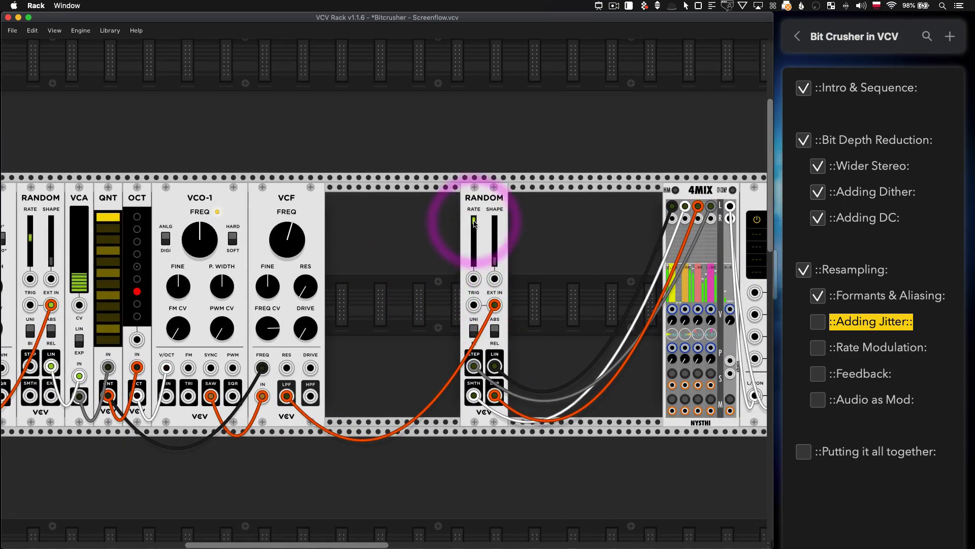
scroll(474, 224, down, 2)
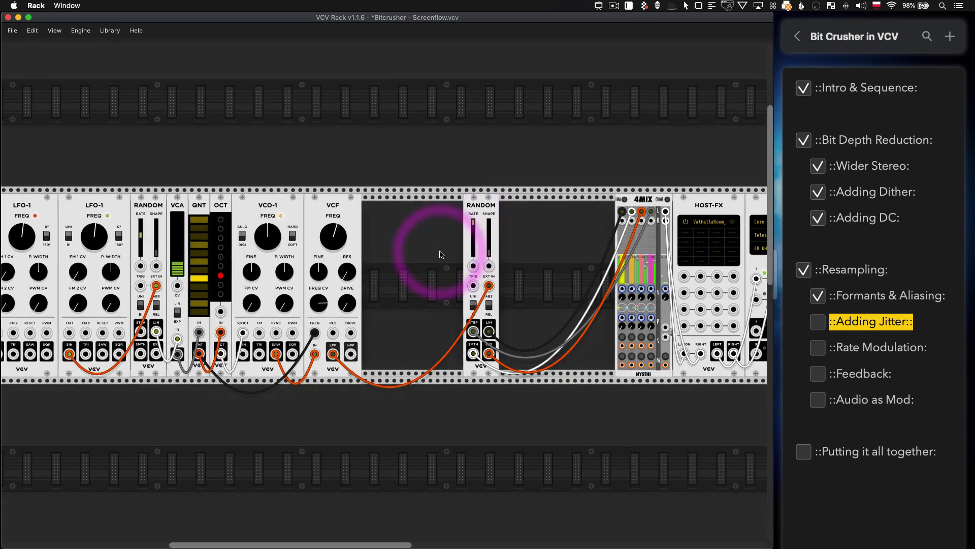
right_click(441, 255)
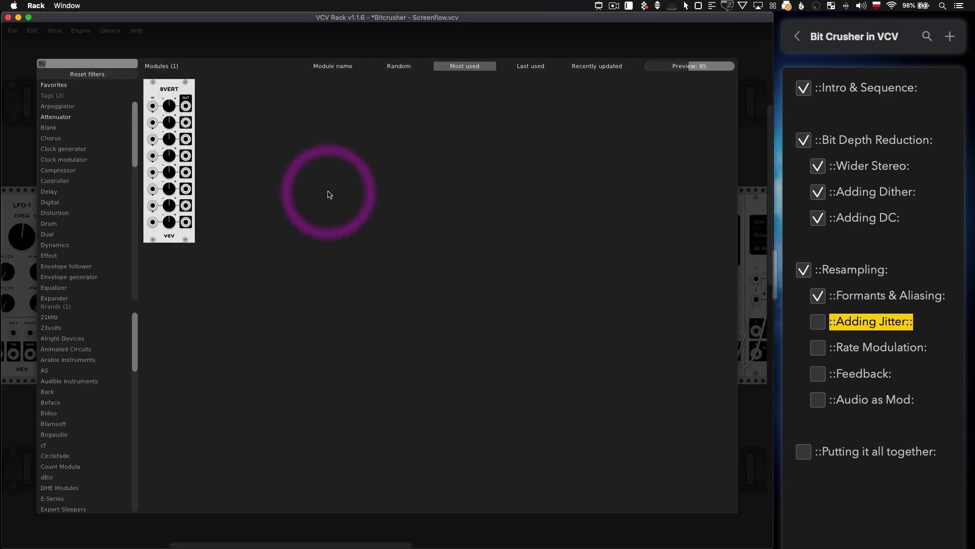
key(Escape)
scroll(333, 201, left, 1)
right_click(450, 235)
text(noi)
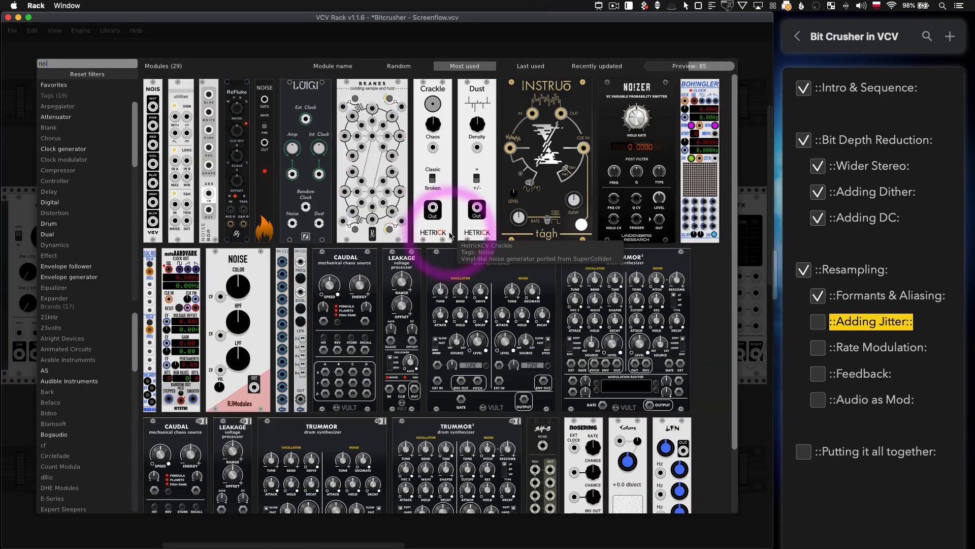
drag(156, 86, 506, 185)
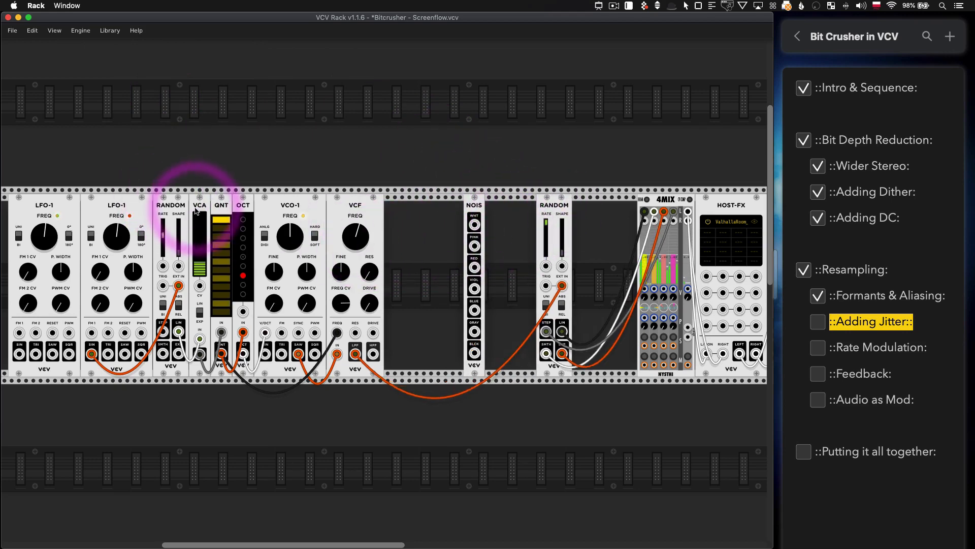
Duplicate the VCA beside NOIS and patch NOIS's violet output through it into the resampling RANDOM's RATE CV input.
key(super+d)
drag(264, 146, 510, 300)
drag(549, 266, 477, 289)
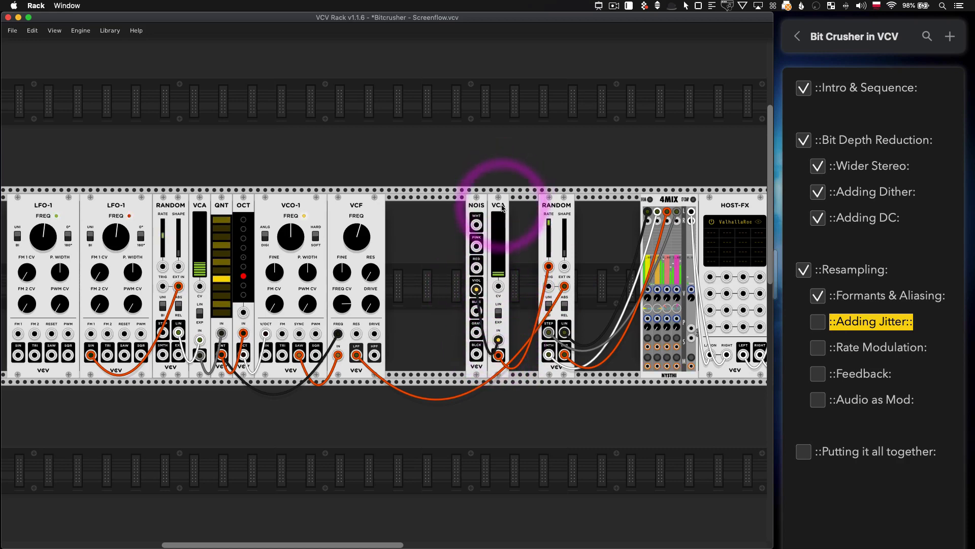
Insert a duplicate OCT between the new VCA and RANDOM's RATE input, raise its octave, and close the gap to NOIS and VCA.
key(super+d)
drag(229, 120, 549, 266)
click(527, 248)
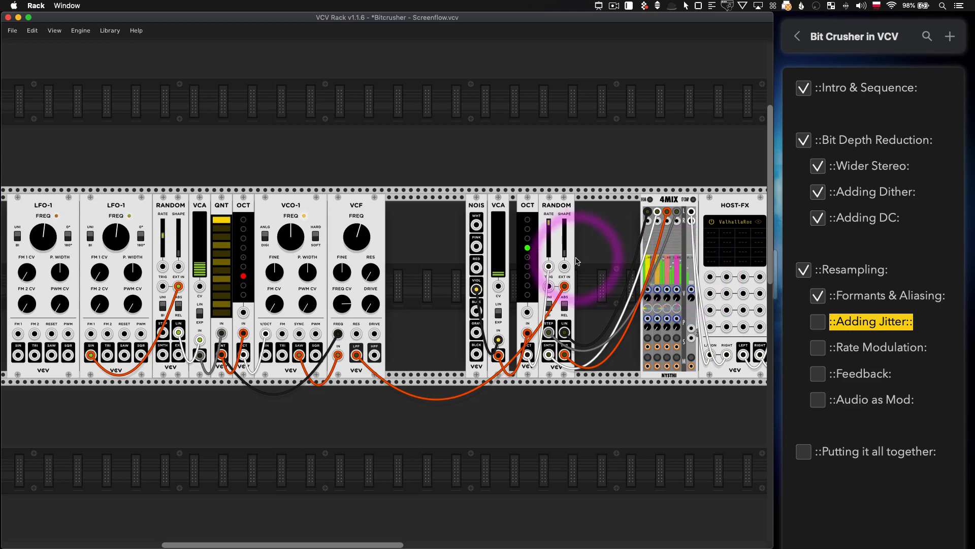
click(528, 239)
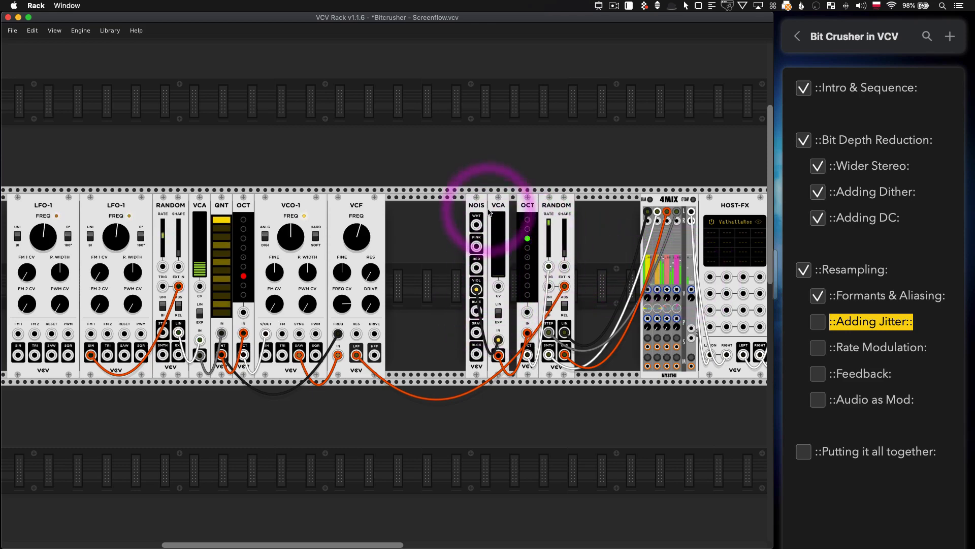
drag(485, 211, 492, 211)
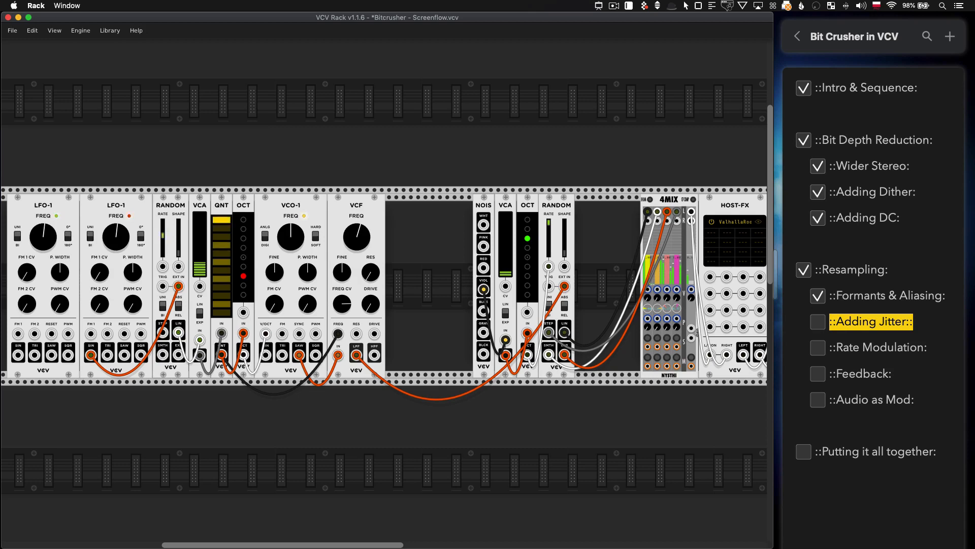
Raise the VCF cutoff and fine-tune the new VCA's level to a small amount of jitter.
drag(357, 237, 357, 244)
drag(505, 275, 505, 282)
click(509, 275)
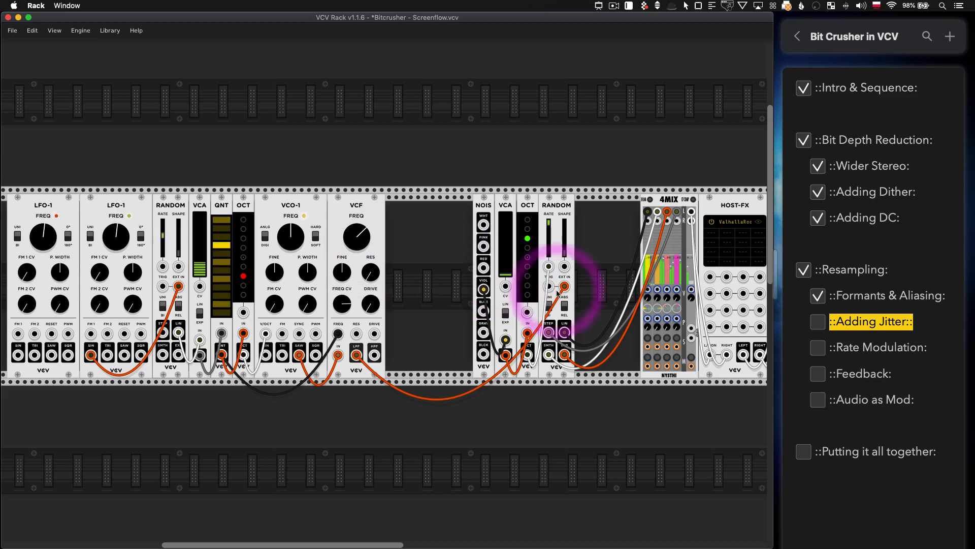
In the notes checklist, tick Adding Jitter and move the highlight from it to Rate Modulation.
click(818, 321)
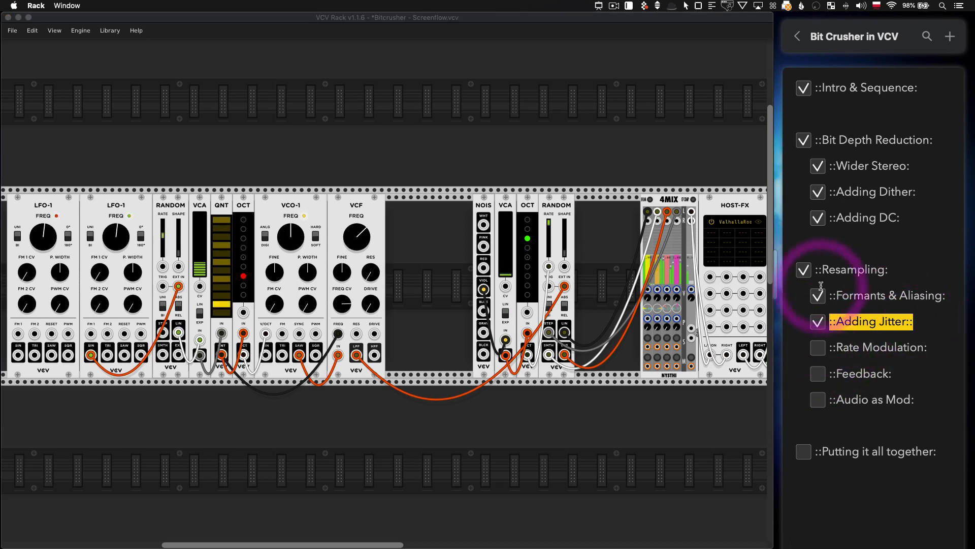
click(691, 278)
click(924, 321)
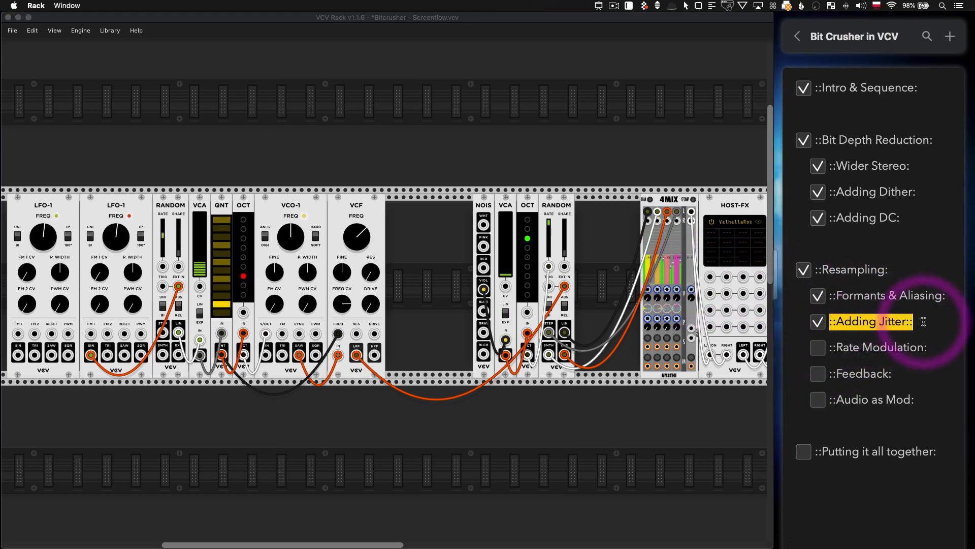
key(BackSpace)
click(938, 347)
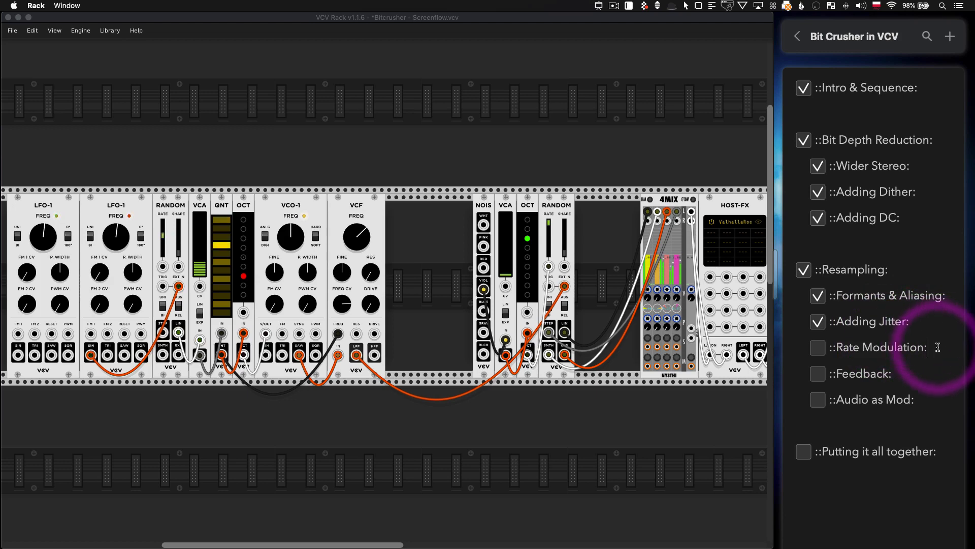
text(:)
click(694, 278)
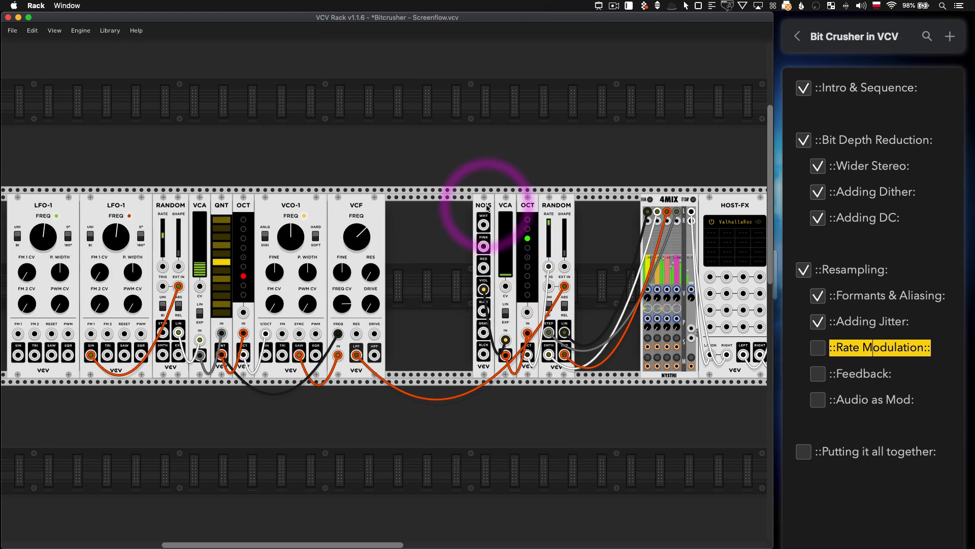
Delete NOIS, patch VCO-1's SIN output into the rate modulation VCA, and raise that VCA's level slightly.
key(BackSpace)
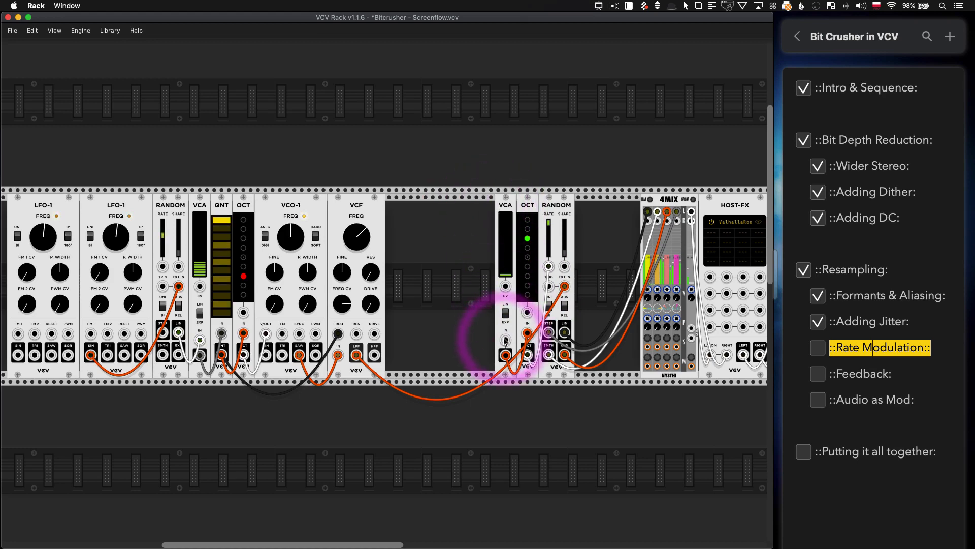
drag(506, 339, 265, 355)
drag(509, 275, 510, 272)
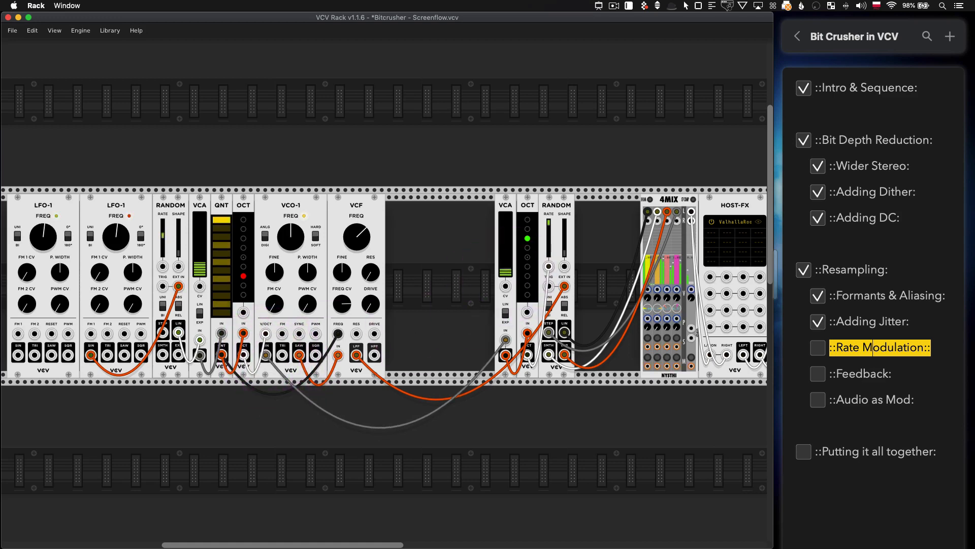
Move the rate modulation VCA's source from VCO-1's SIN to the VCF's LPF output and lower the second OCT one octave.
drag(265, 355, 357, 354)
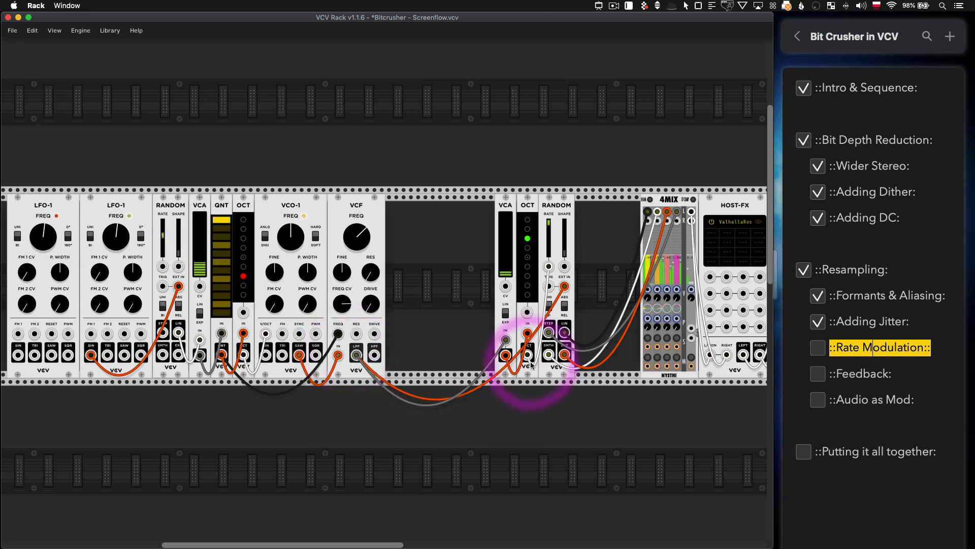
click(528, 249)
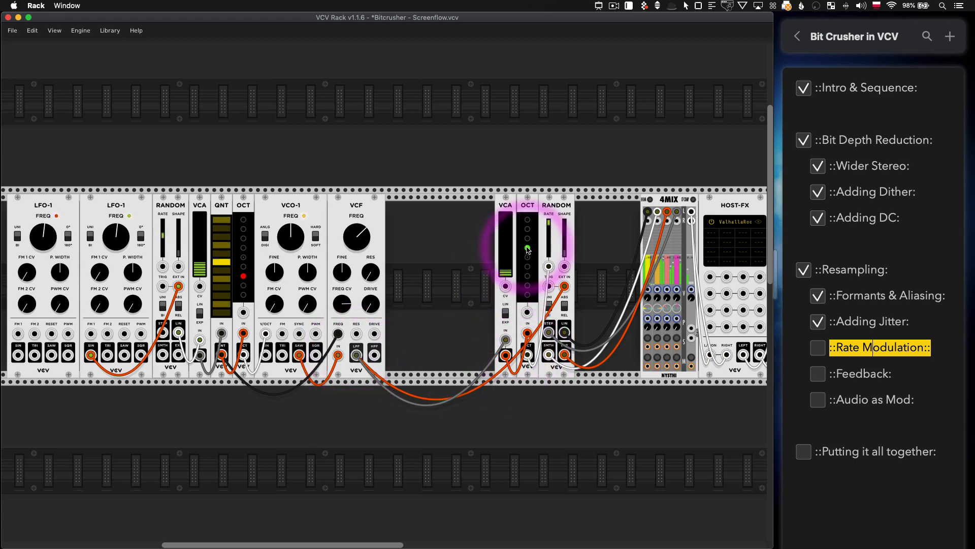
Replace the VCF's LPF signal at the rate modulation VCA's input with the QNT output, and unplug that cable again.
scroll(504, 340, right, 1)
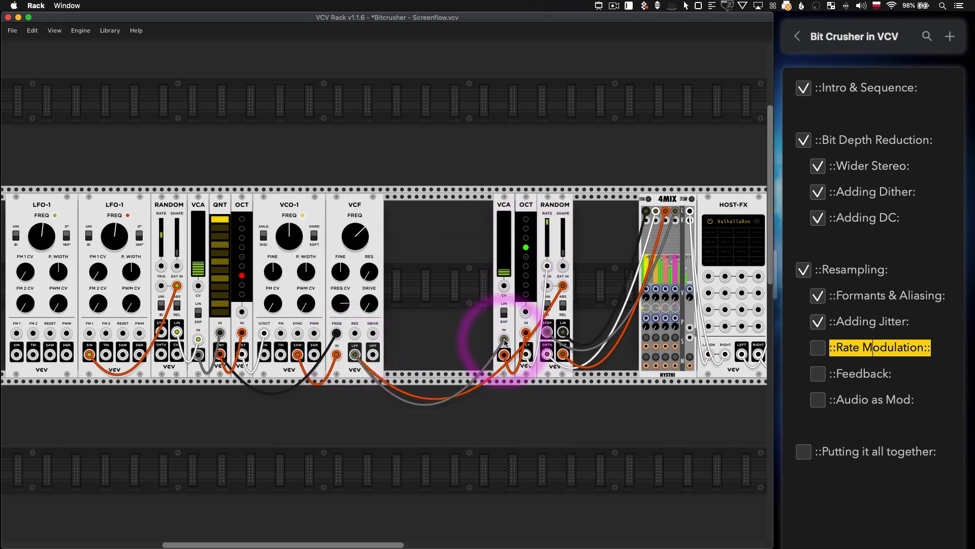
drag(504, 341, 221, 354)
click(314, 340)
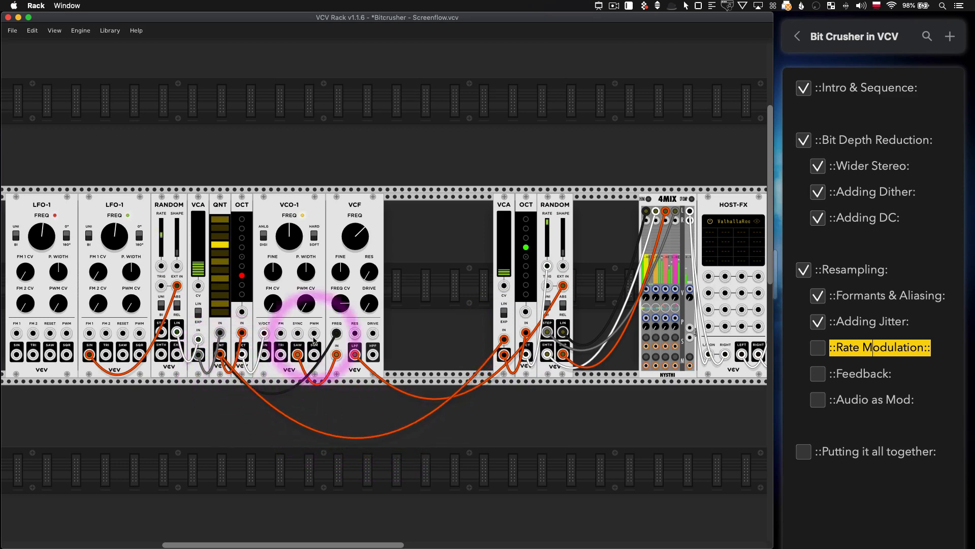
click(475, 281)
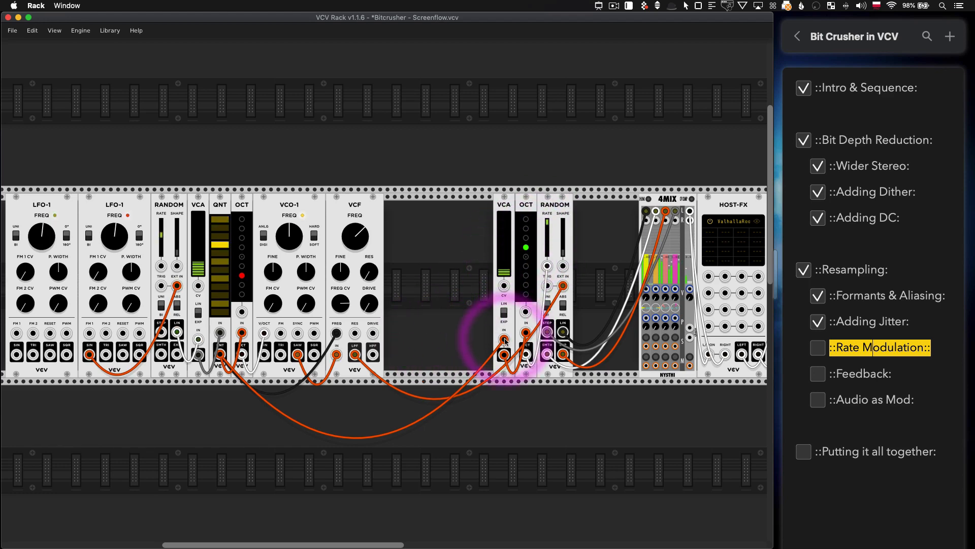
drag(505, 341, 649, 395)
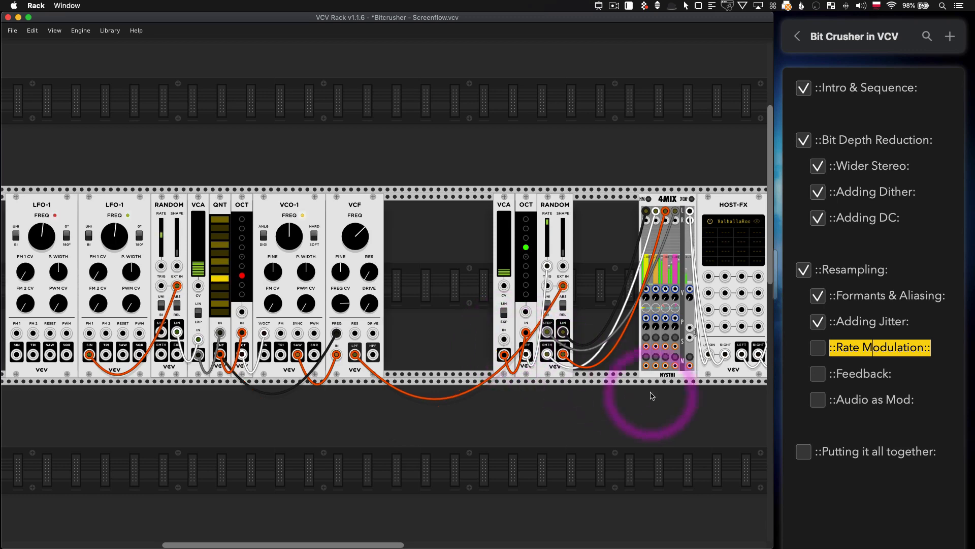
In the notes checklist, tick Rate Modulation and highlight the Feedback entry.
click(818, 347)
click(911, 379)
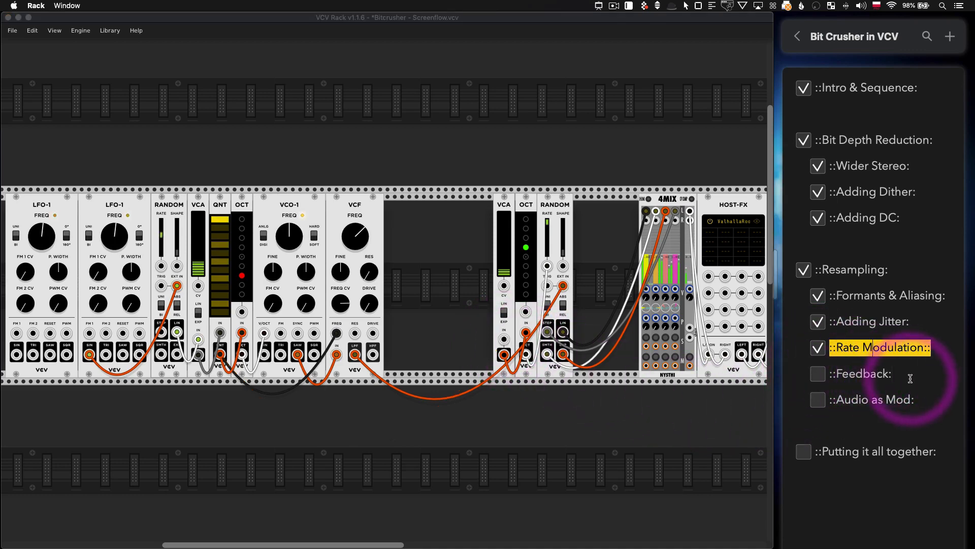
text(:)
click(387, 287)
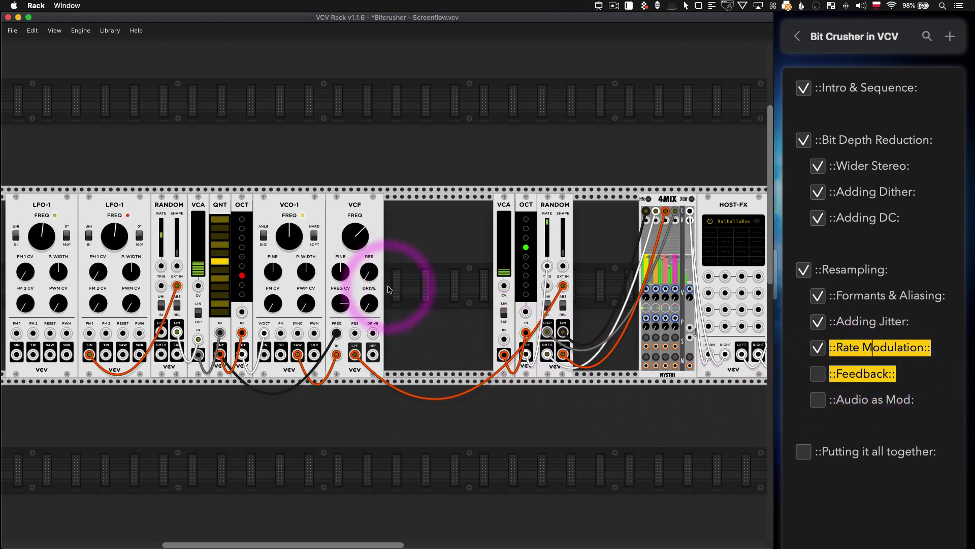
Patch one of the resampling RANDOM's outputs back into the rate modulation VCA's input to create a feedback loop.
scroll(388, 289, right, 4)
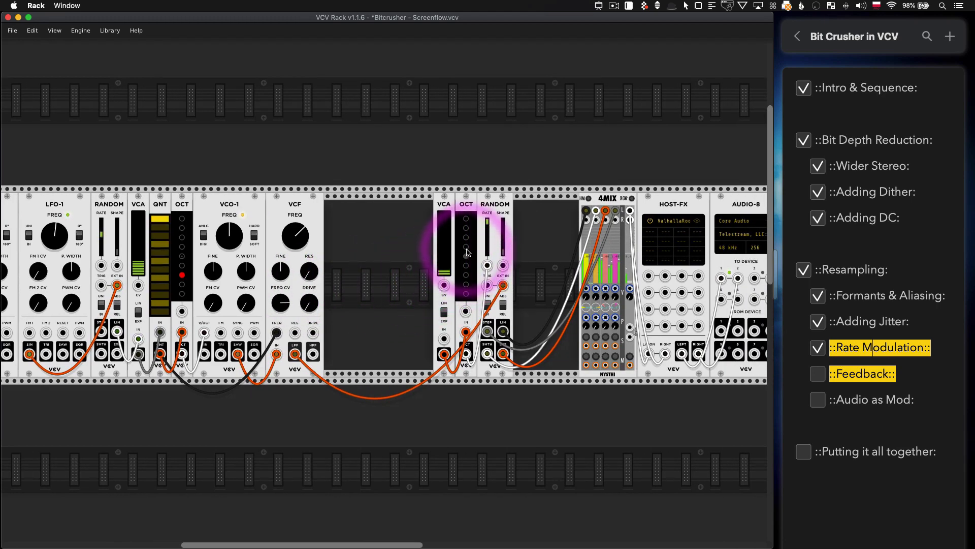
click(440, 265)
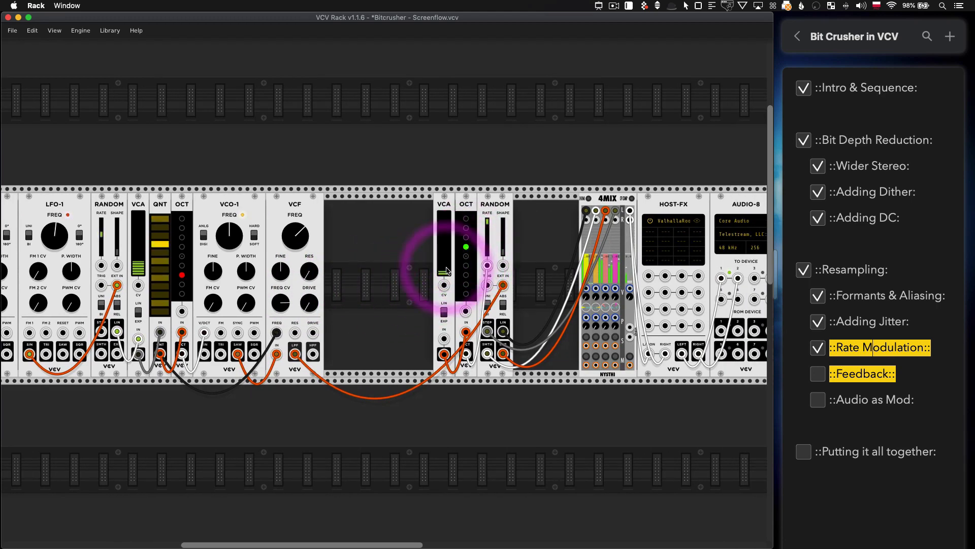
drag(444, 338, 488, 352)
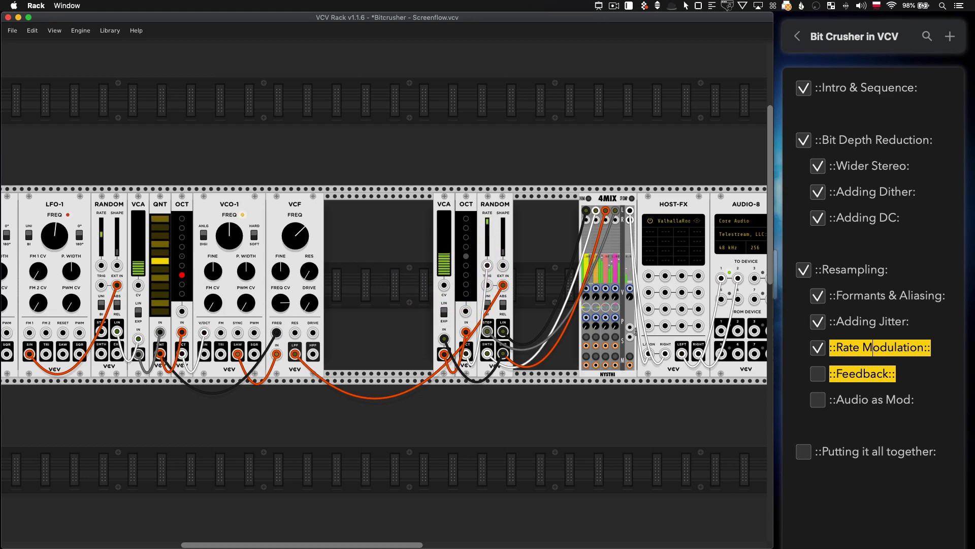
Remove the highlight from the Rate Modulation entry in the notes checklist.
click(893, 348)
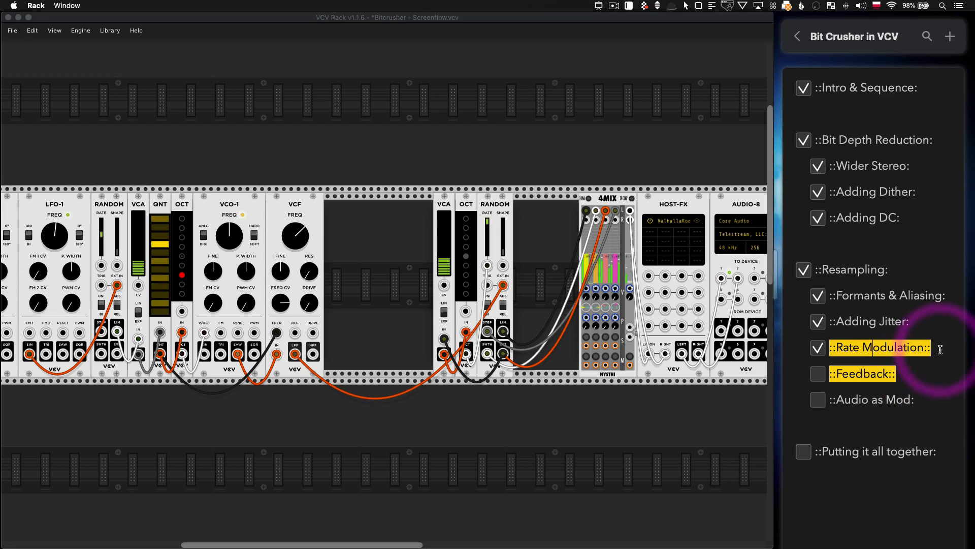
click(940, 350)
key(BackSpace)
Raise the feedback VCA's level while sweeping the VCF's cutoff frequency downward.
click(445, 269)
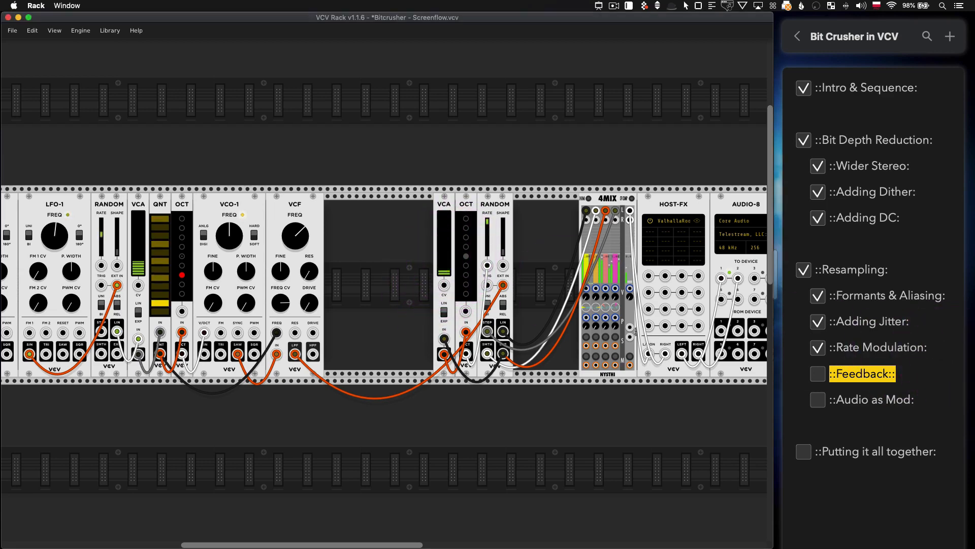
drag(445, 269, 445, 266)
drag(301, 234, 301, 275)
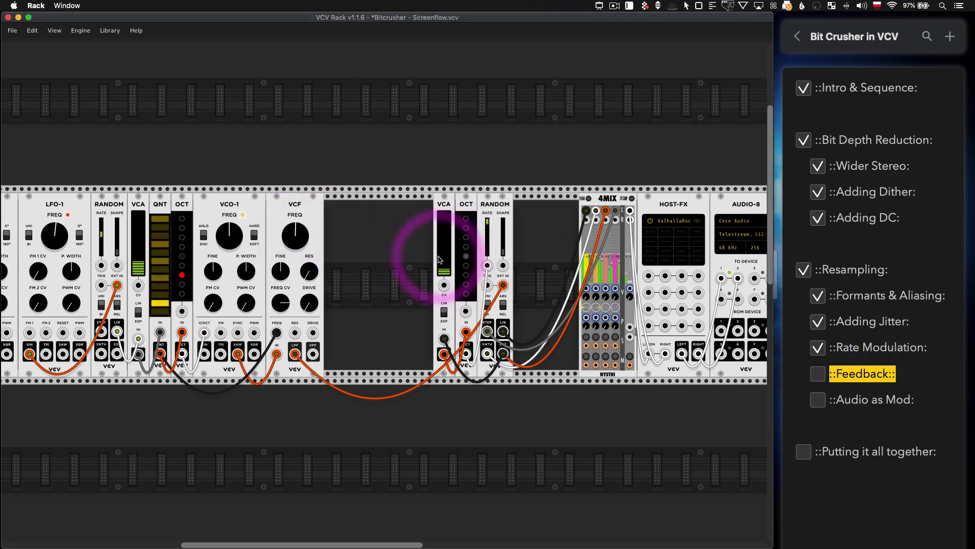
drag(444, 263, 444, 246)
drag(290, 237, 291, 236)
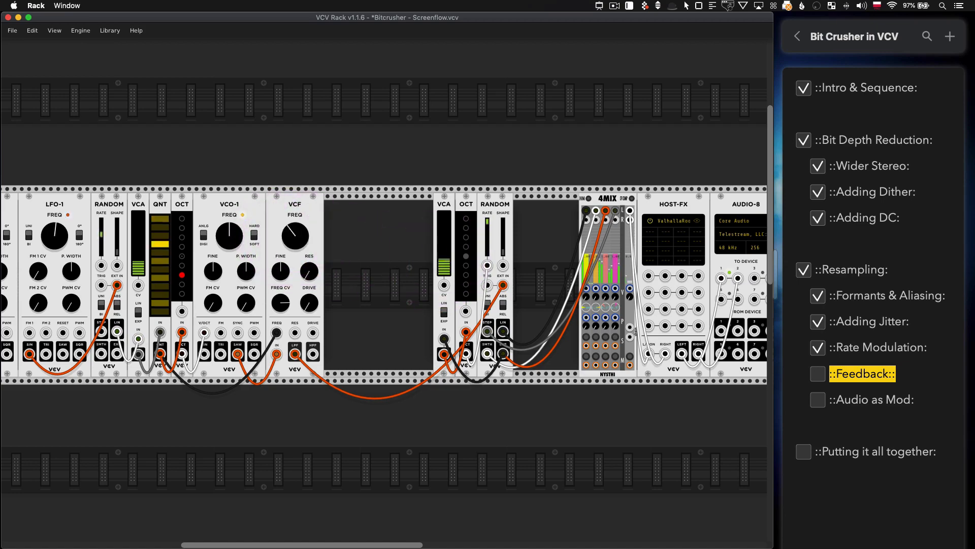
click(449, 263)
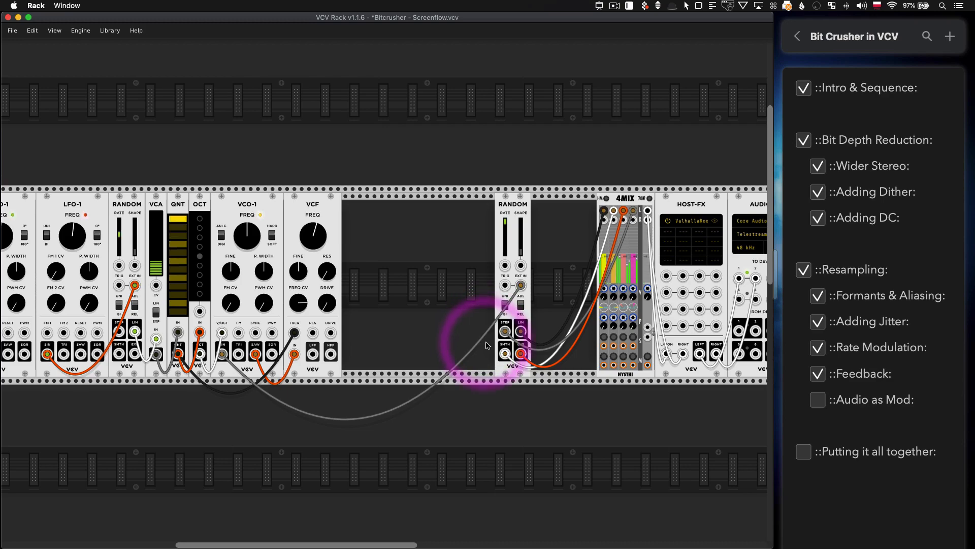
Place the PLAYER module with the TXD2_150 drum loop beside the 4MIX and patch its LEFT and RIGHT outputs into the mixer.
scroll(483, 342, down, 10)
scroll(485, 344, right, 5)
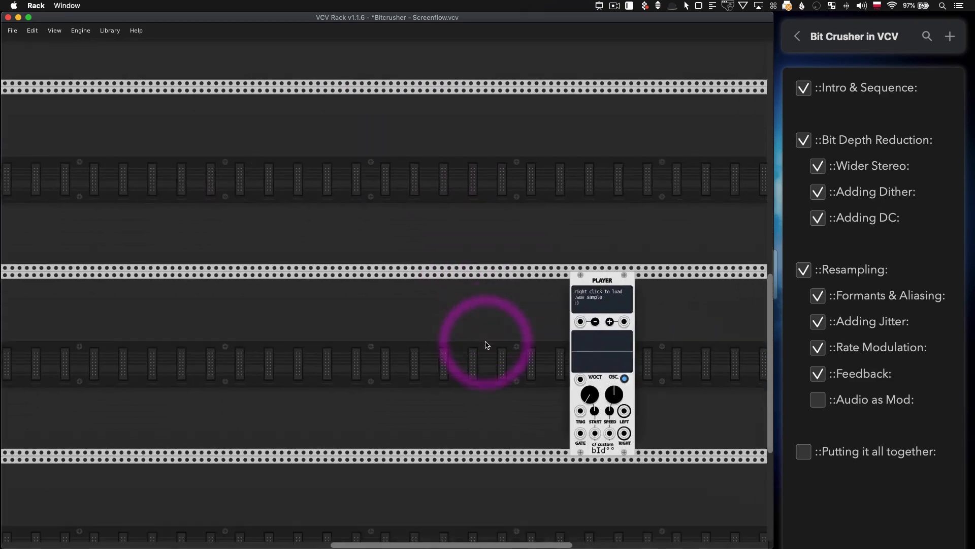
drag(483, 348, 155, 75)
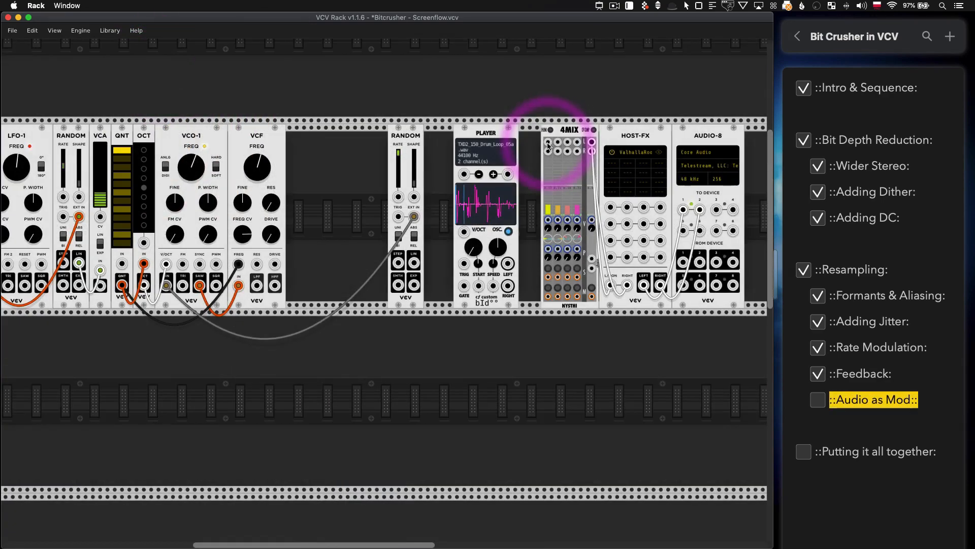
mouse_move(549, 142)
mouse_down()
mouse_move(512, 265)
mouse_move(558, 142)
mouse_up()
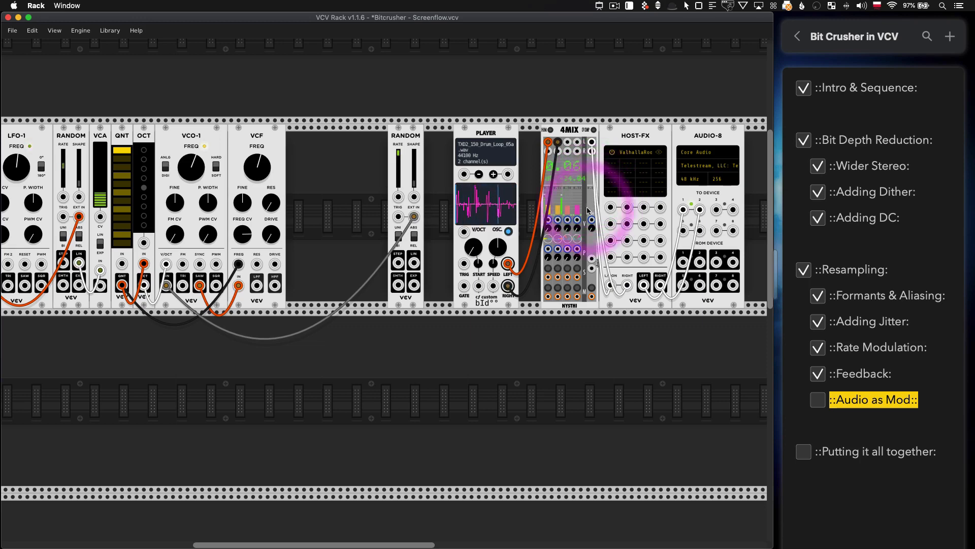
Move PLAYER ahead of the resampling RANDOM and patch RANDOM's four outputs into the 4MIX in place of PLAYER's outputs.
drag(512, 143, 441, 143)
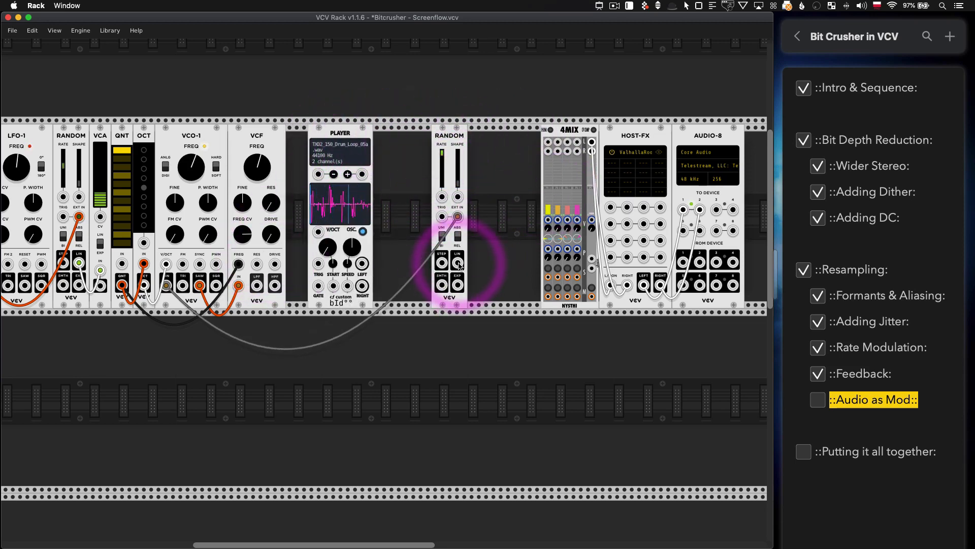
drag(459, 265, 458, 284)
drag(442, 285, 442, 263)
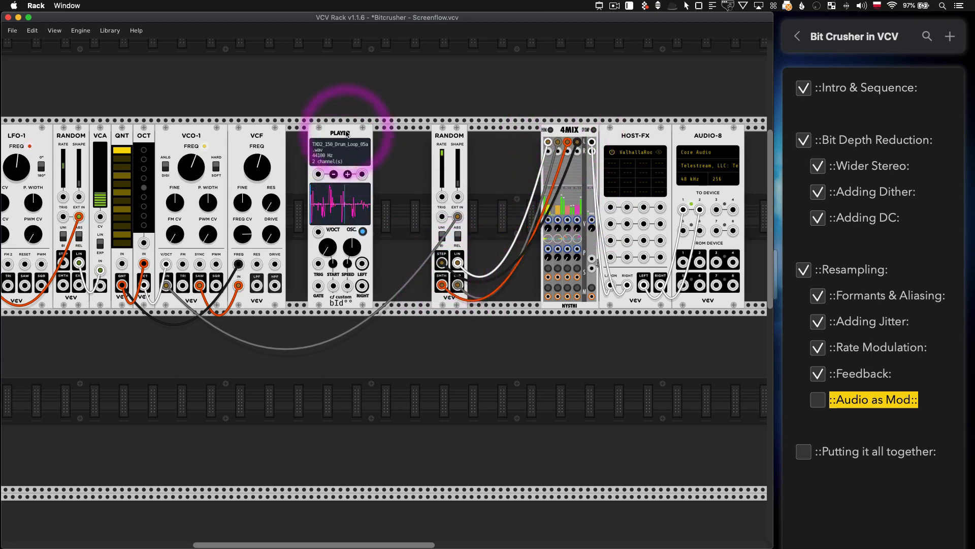
Patch PLAYER's LEFT output into the resampling RANDOM's RATE input and sweep VCO-1's frequency upward.
drag(347, 134, 368, 133)
drag(384, 263, 442, 198)
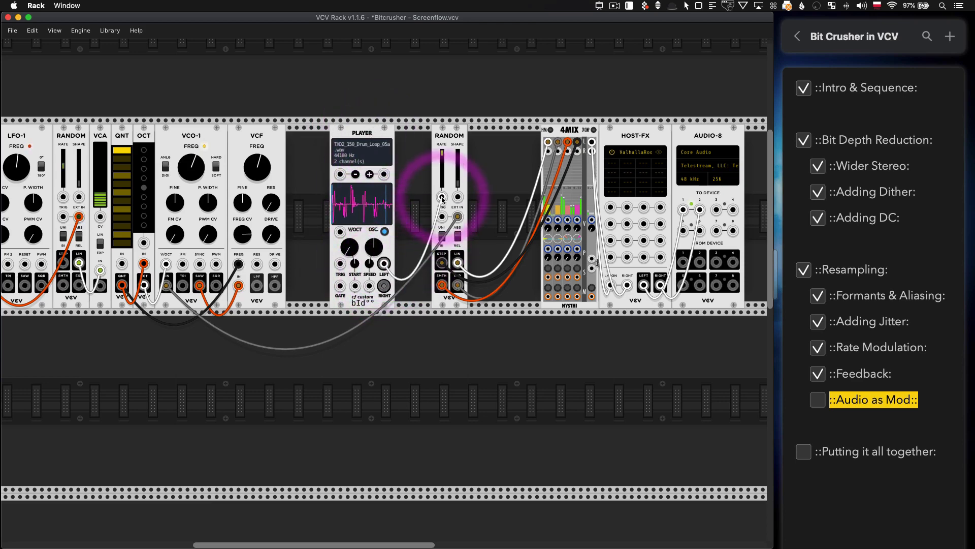
drag(191, 167, 191, 155)
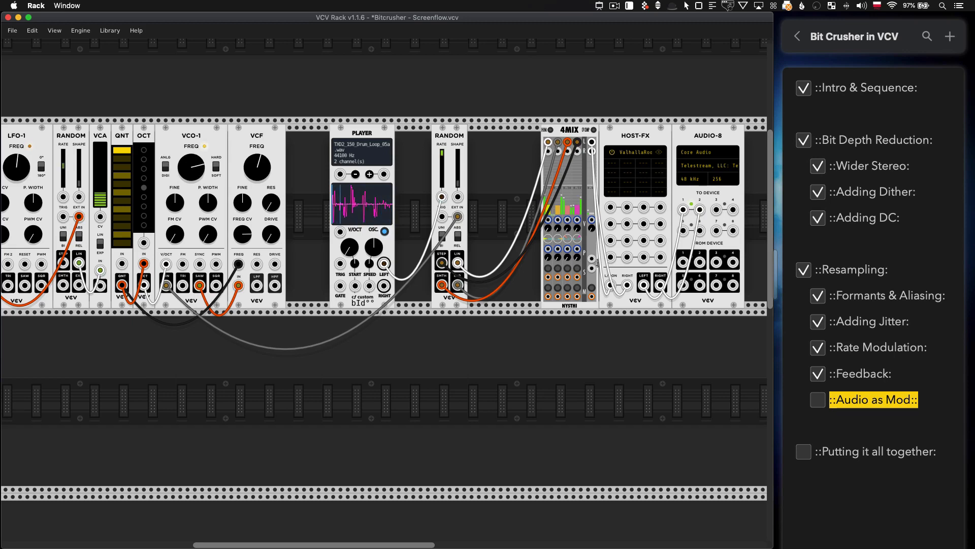
drag(191, 167, 191, 145)
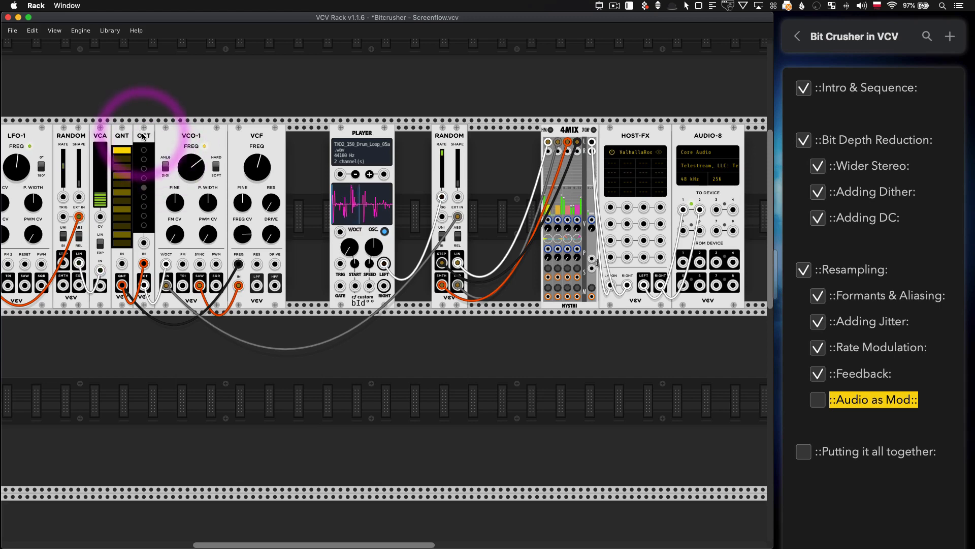
Duplicate OCT, insert it between PLAYER's LEFT output and RANDOM's RATE input one octave up, and vary VCO-1's frequency.
key(super+d)
drag(156, 79, 440, 197)
scroll(417, 203, right, 2)
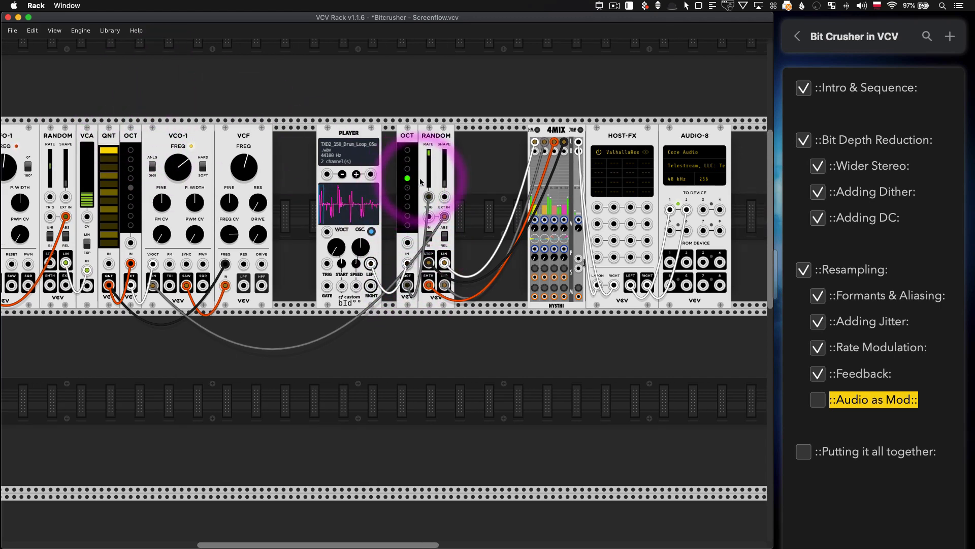
drag(179, 165, 179, 147)
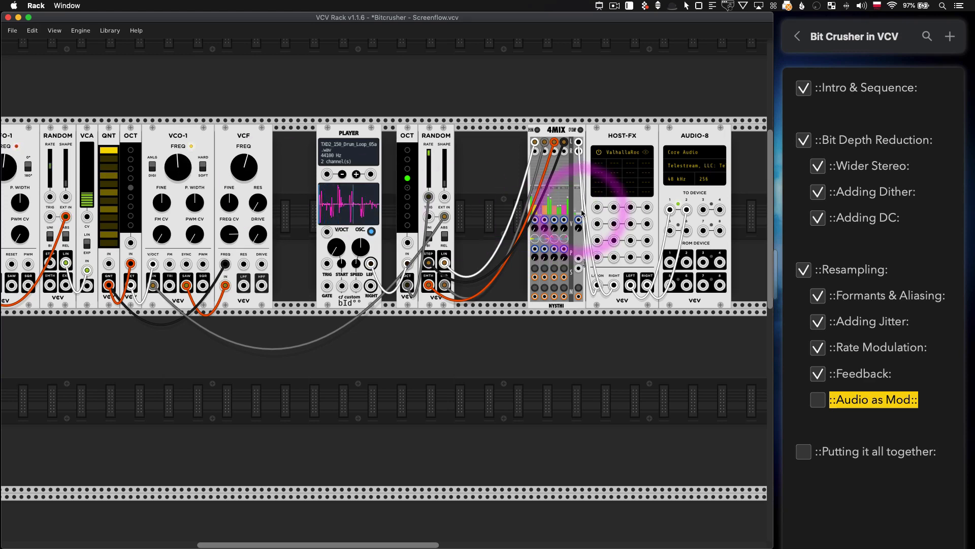
In the notes checklist, tick Audio as Mod and remove its highlight.
click(818, 399)
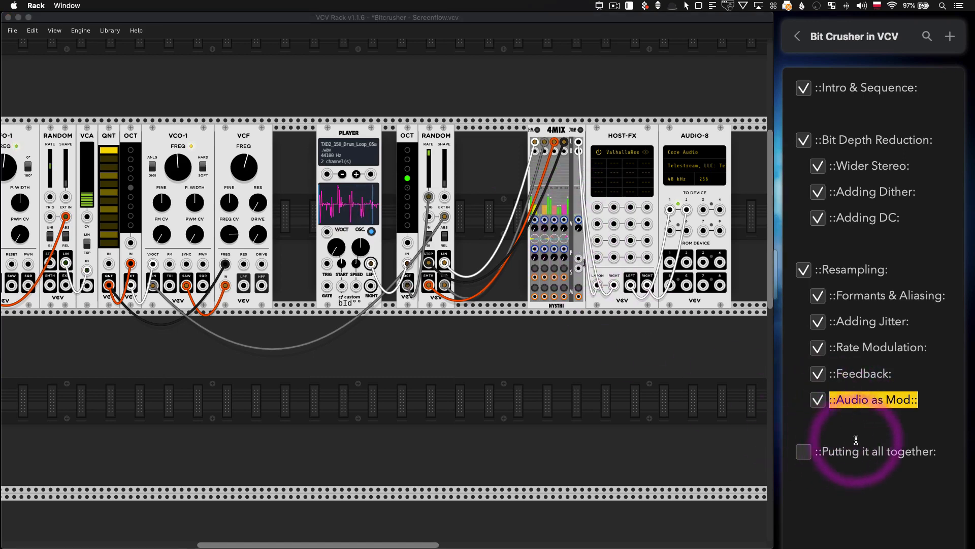
key(BackSpace)
click(885, 406)
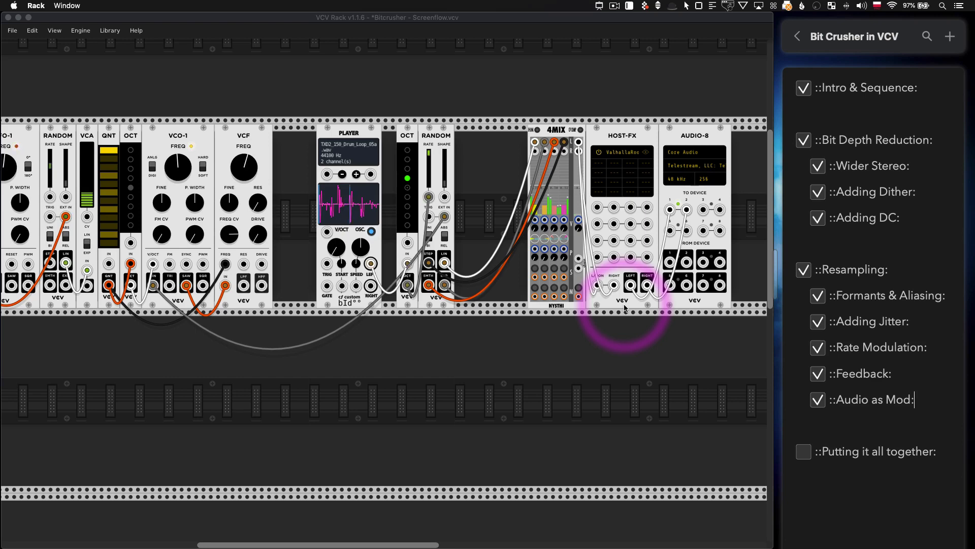
In the combined patch, lower the VCF's cutoff frequency and vary the LEVEL of the MIXER that feeds the four QNT modules.
scroll(625, 308, left, 1)
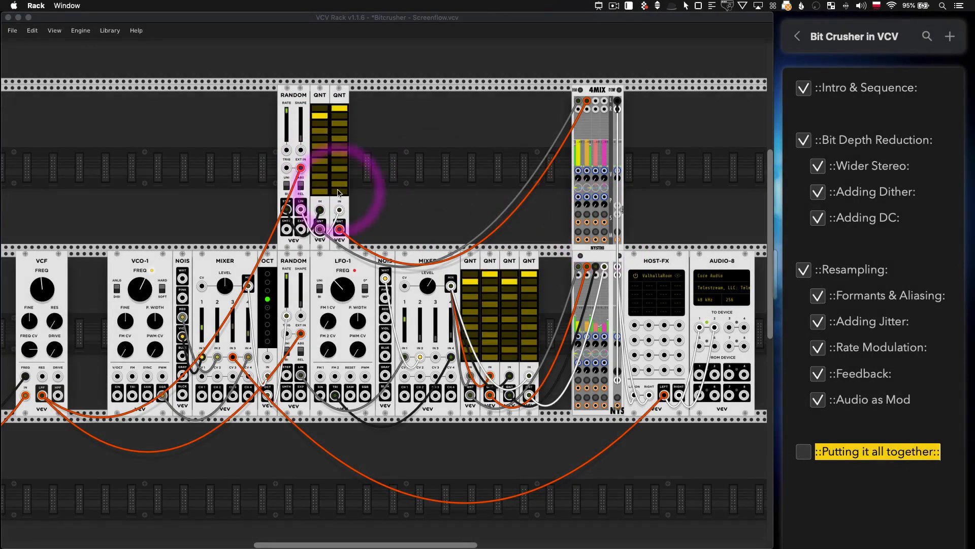
click(621, 164)
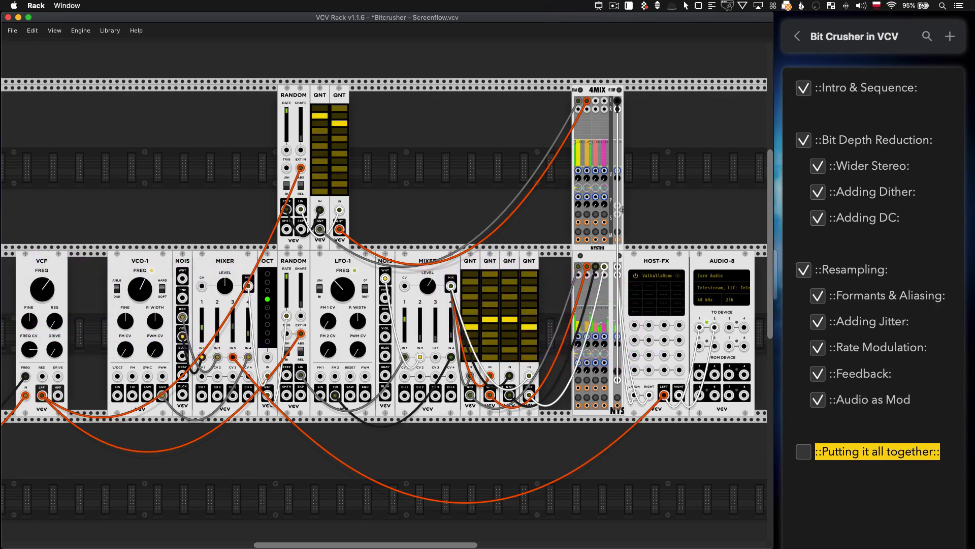
scroll(48, 293, left, 10)
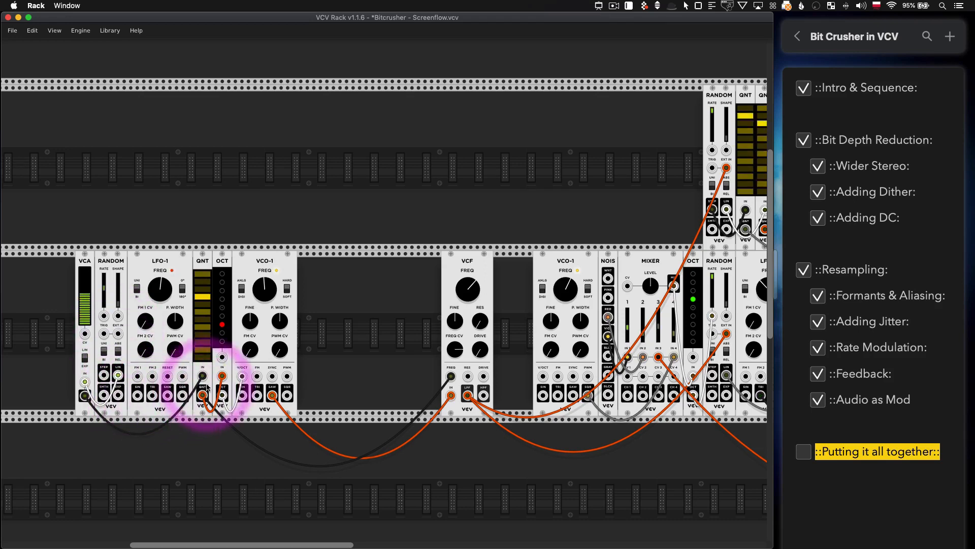
scroll(302, 396, right, 10)
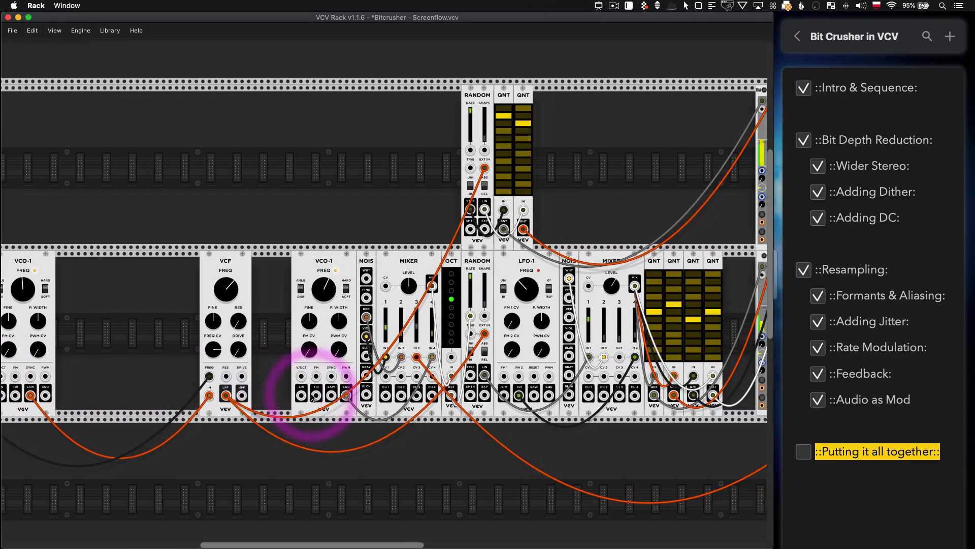
scroll(311, 397, right, 2)
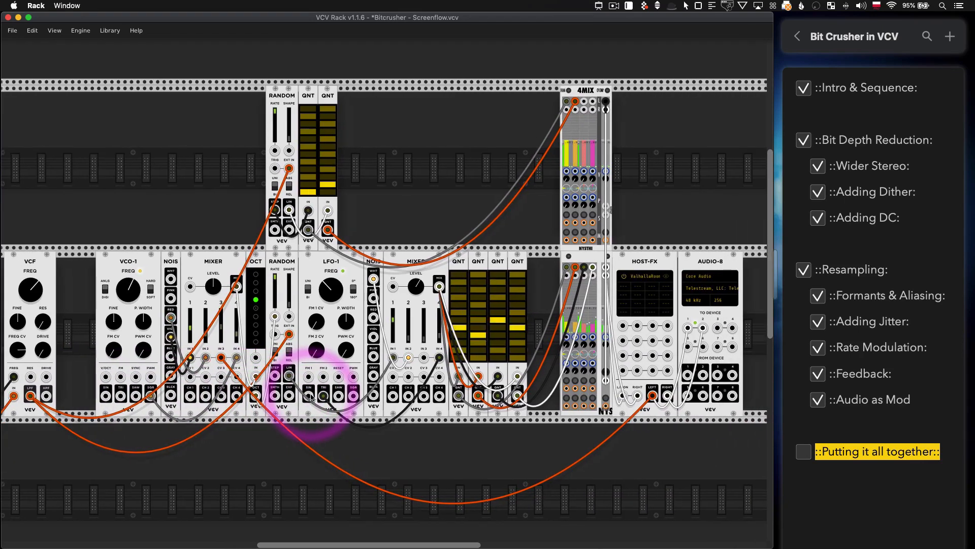
drag(39, 290, 39, 297)
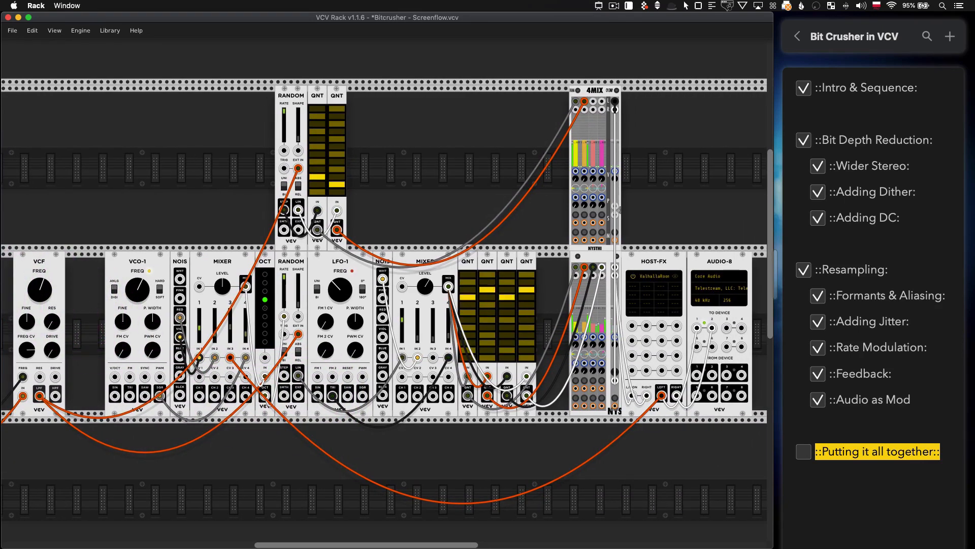
drag(423, 289, 423, 330)
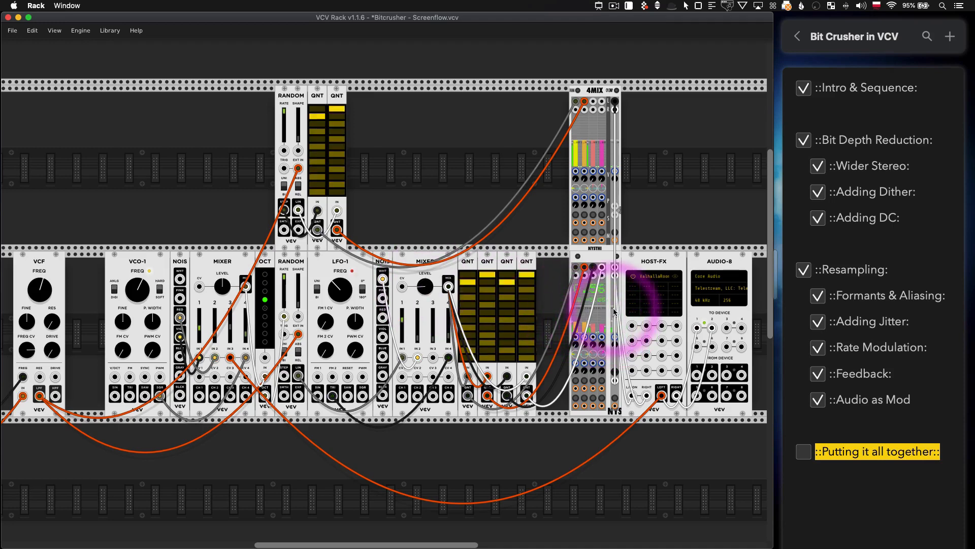
drag(424, 288, 425, 296)
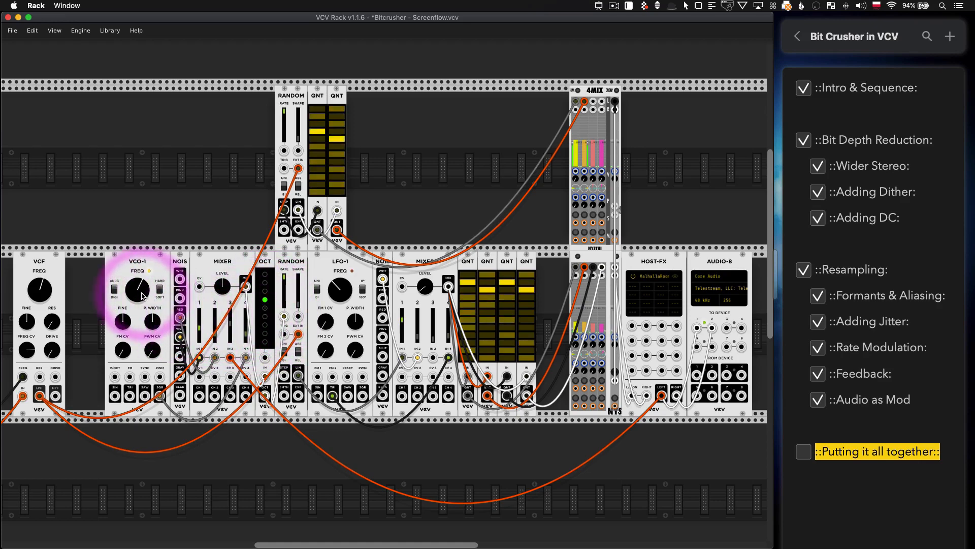
Lower the frequency of the VCO-1 beside the first MIXER and sweep the VCF's cutoff and resonance.
drag(137, 291, 137, 275)
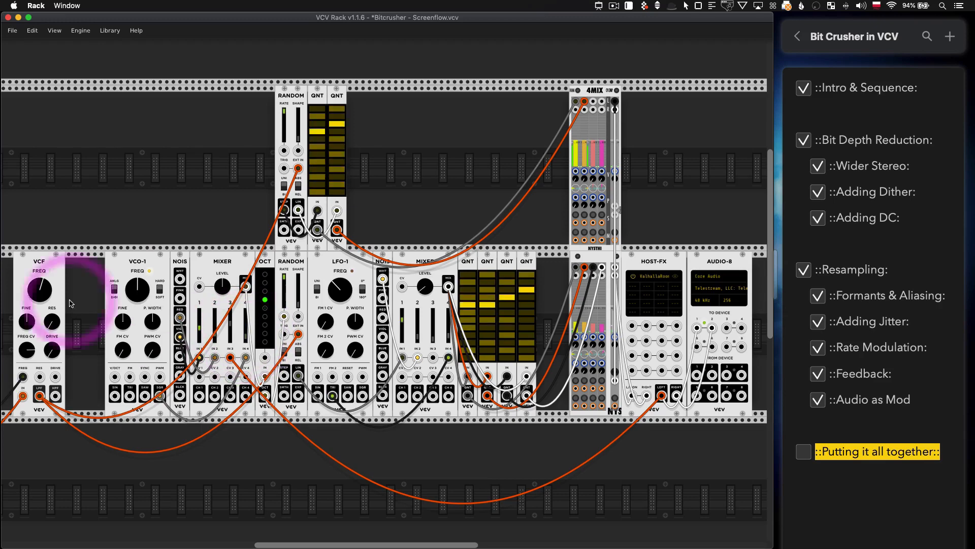
drag(53, 322, 45, 341)
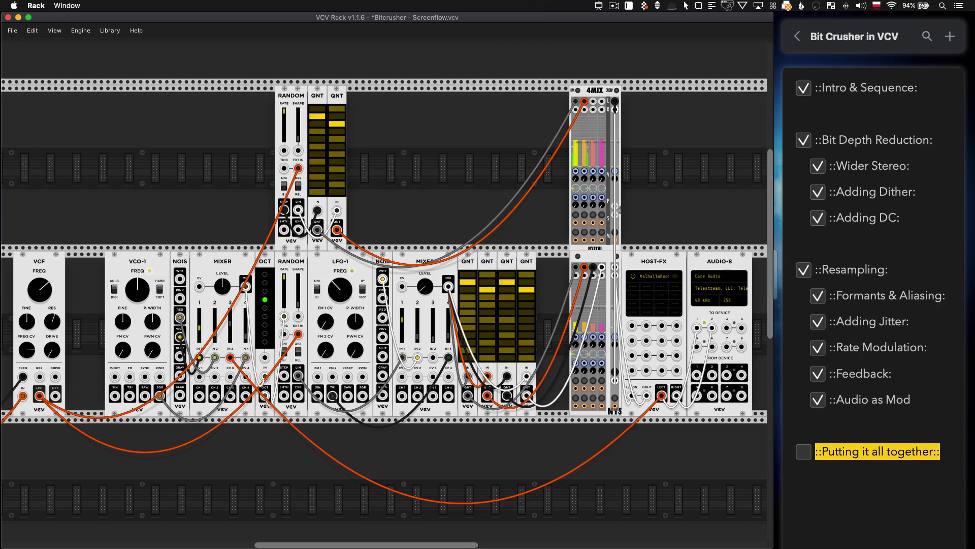
drag(46, 294, 46, 289)
drag(54, 322, 54, 303)
drag(47, 292, 46, 283)
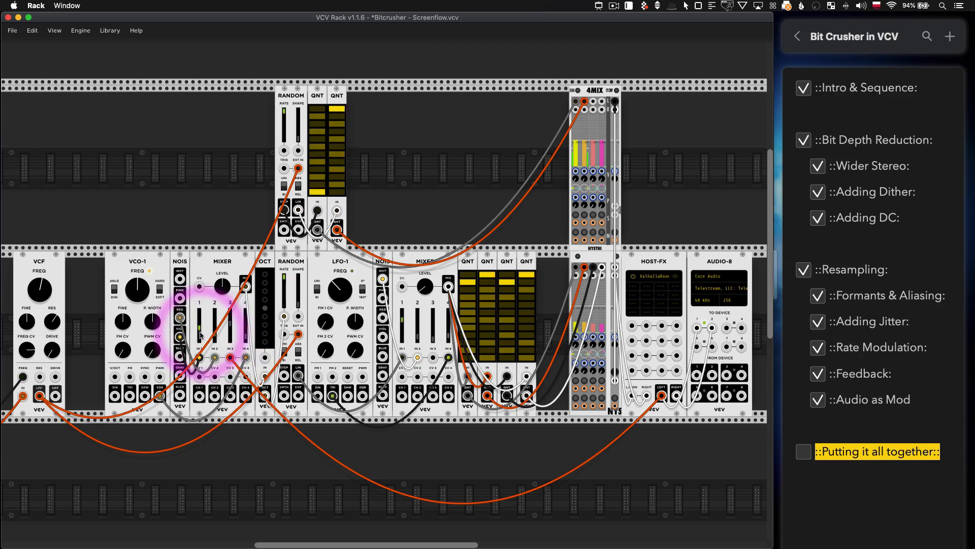
Adjust the channel 1 and 2 faders on the first MIXER and raise the VCF's cutoff frequency.
mouse_move(215, 332)
mouse_down()
mouse_move(245, 342)
mouse_move(199, 341)
mouse_up()
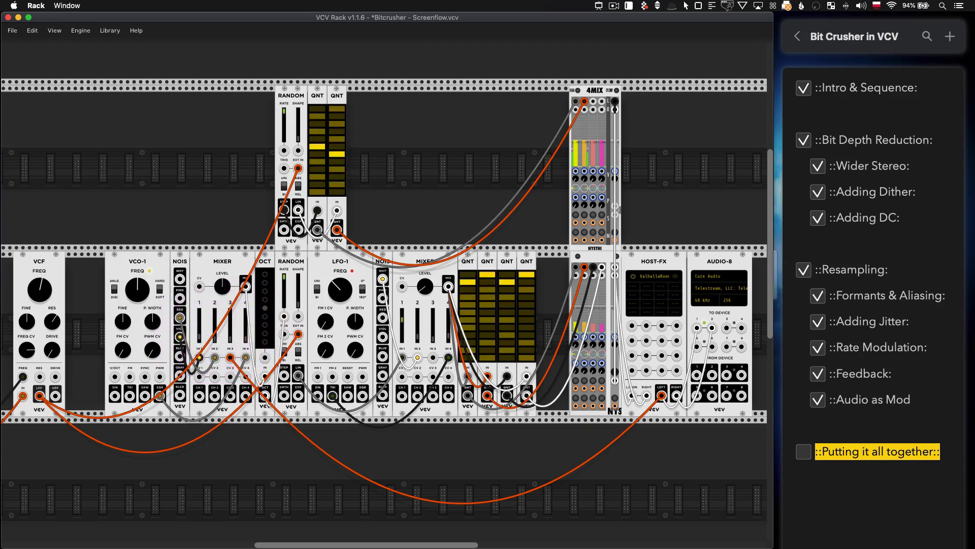
drag(39, 289, 39, 300)
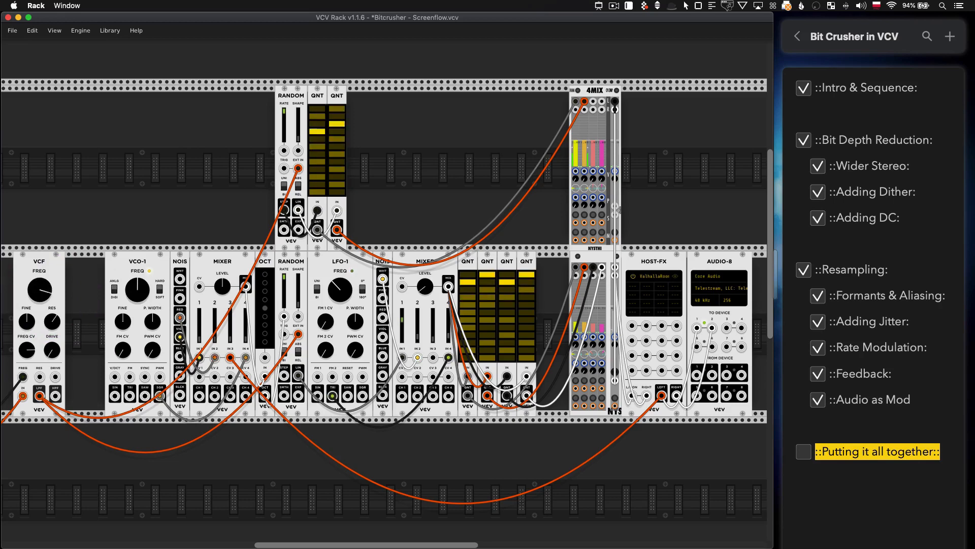